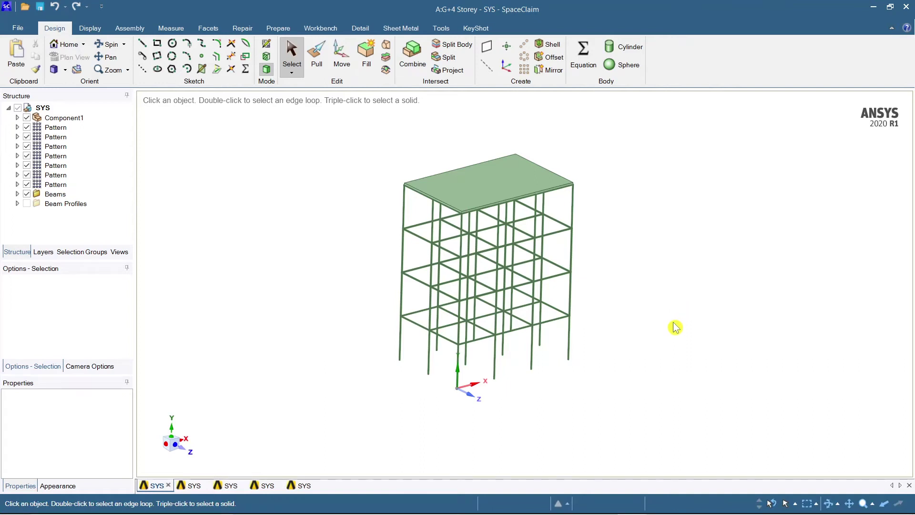
- Zoom, pan and orbit the G+4 frame to a more front-facing view
{"action": "scroll", "coordinate": [695, 333], "scroll_direction": "up", "scroll_amount": 2}
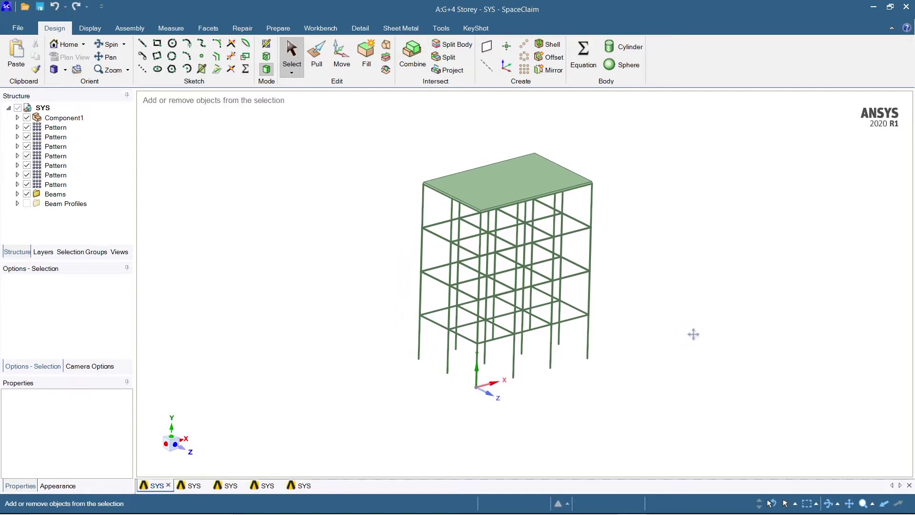
{"action": "scroll", "coordinate": [562, 267], "scroll_direction": "down", "scroll_amount": 2}
{"action": "scroll", "coordinate": [562, 273], "scroll_direction": "up", "scroll_amount": 3}
{"action": "middle_click_drag", "start_coordinate": [588, 277], "coordinate": [614, 304], "text": "ctrl"}
{"action": "mouse_move", "coordinate": [662, 328]}
{"action": "middle_mouse_down"}
{"action": "mouse_move", "coordinate": [548, 292]}
{"action": "mouse_move", "coordinate": [579, 298]}
{"action": "mouse_move", "coordinate": [558, 311]}
{"action": "mouse_move", "coordinate": [557, 323]}
{"action": "mouse_move", "coordinate": [588, 327]}
{"action": "middle_mouse_up"}
- Select and deselect a middle-floor beam and the right front column to inspect them
{"action": "left_click", "coordinate": [419, 287]}
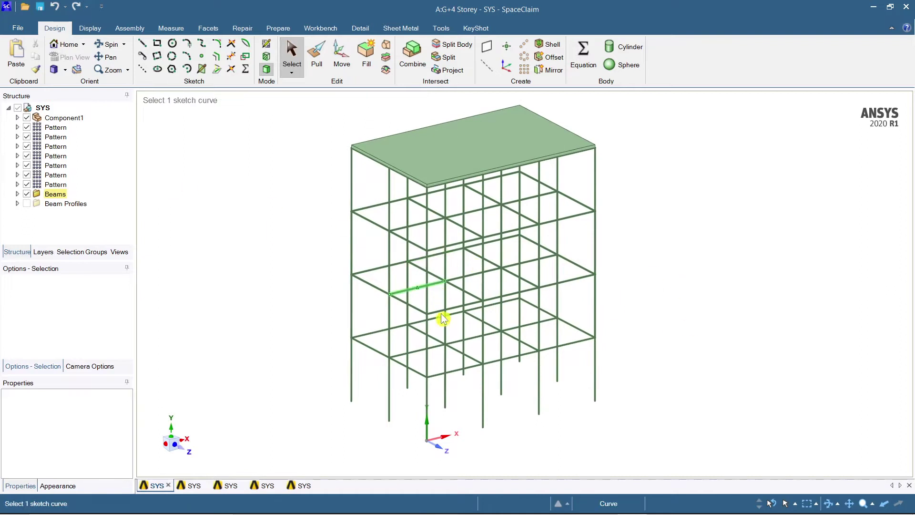
{"action": "left_click", "coordinate": [619, 348]}
{"action": "scroll", "coordinate": [620, 347], "scroll_direction": "down", "scroll_amount": 3}
{"action": "middle_click_drag", "start_coordinate": [625, 352], "coordinate": [596, 357], "text": "ctrl"}
{"action": "scroll", "coordinate": [587, 323], "scroll_direction": "up", "scroll_amount": 2}
{"action": "left_click", "coordinate": [587, 324]}
{"action": "left_click", "coordinate": [596, 357], "text": "ctrl"}
{"action": "mouse_move", "coordinate": [663, 508]}
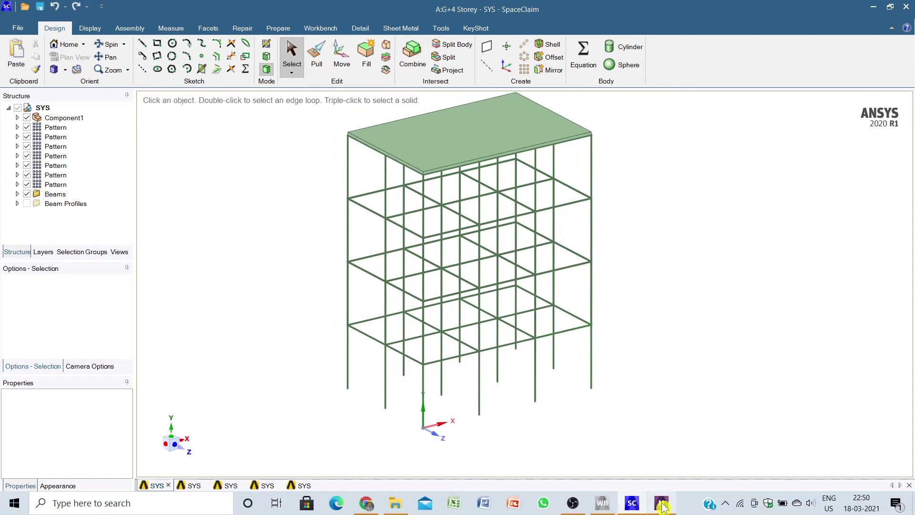
- In Mechanical, orbit and pan the meshed building, then go back to SpaceClaim
{"action": "left_click", "coordinate": [662, 451]}
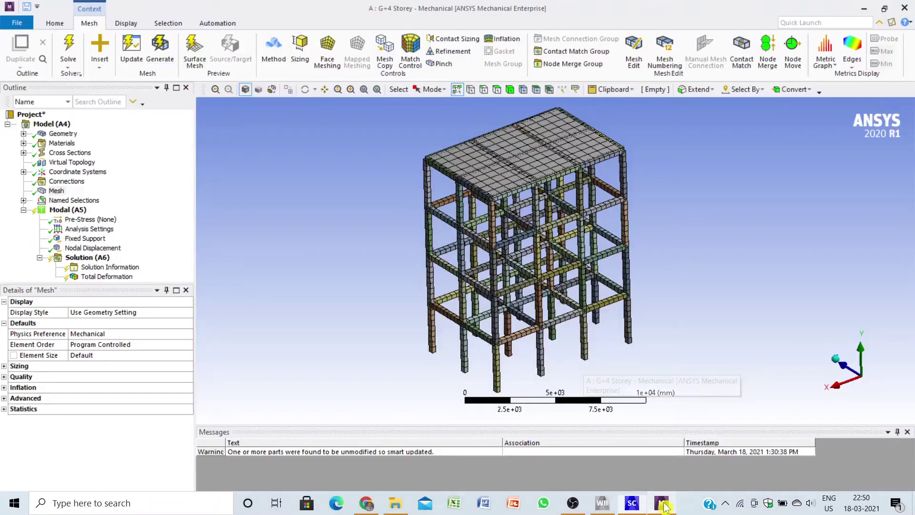
{"action": "middle_click_drag", "start_coordinate": [634, 321], "coordinate": [498, 313]}
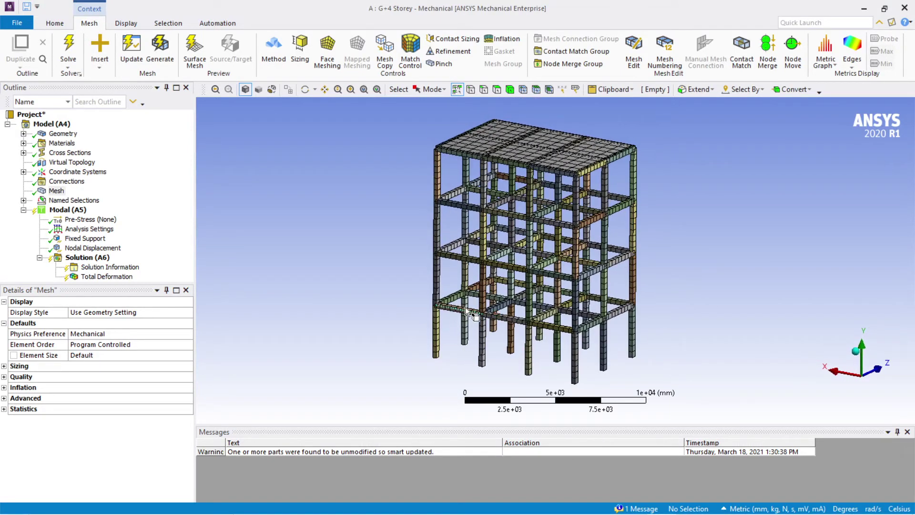
{"action": "middle_click_drag", "start_coordinate": [693, 347], "coordinate": [647, 341], "text": "ctrl"}
{"action": "middle_click_drag", "start_coordinate": [523, 352], "coordinate": [544, 329], "text": "ctrl"}
{"action": "left_click", "coordinate": [633, 504]}
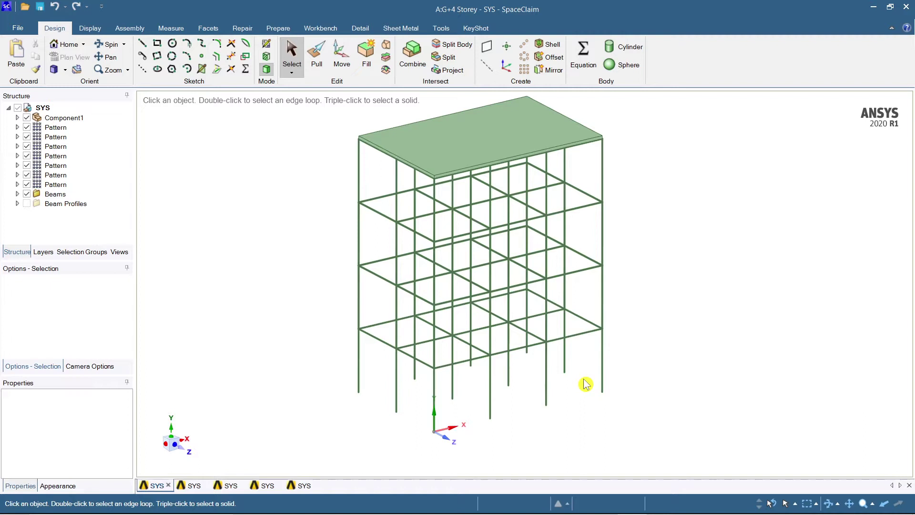
- Select the lower front-right column segment, then minimize SpaceClaim
{"action": "middle_click_drag", "start_coordinate": [606, 390], "coordinate": [612, 392], "text": "shift"}
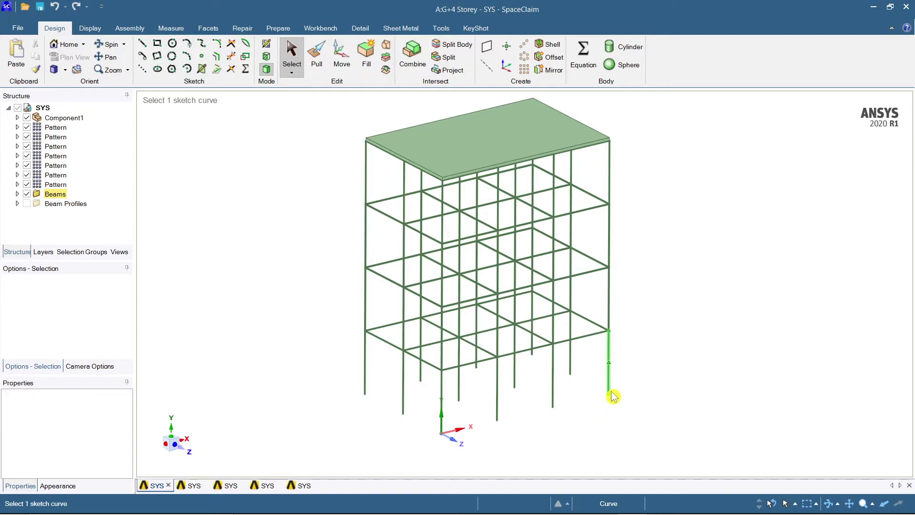
{"action": "left_click", "coordinate": [614, 397]}
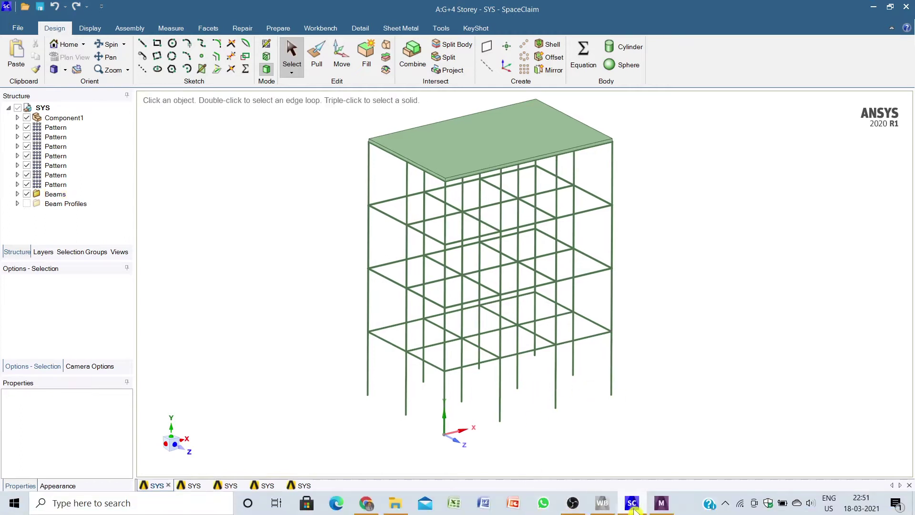
{"action": "mouse_move", "coordinate": [633, 511]}
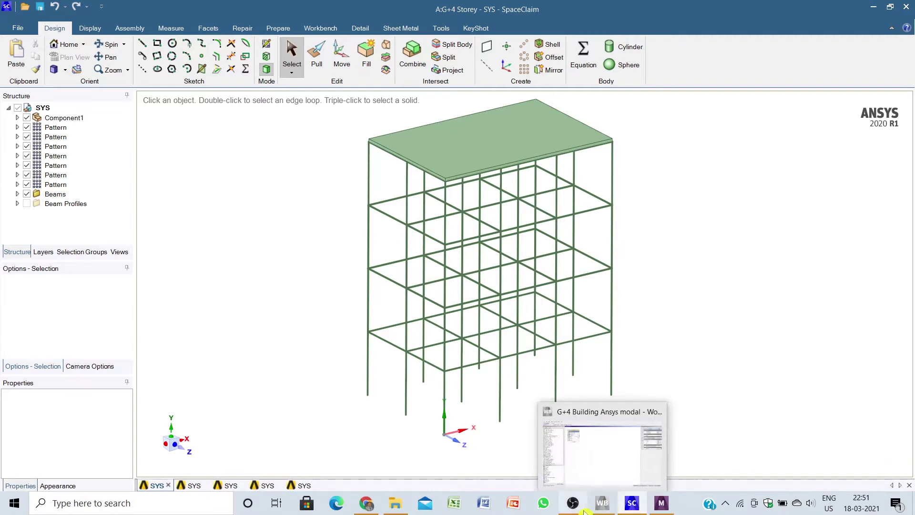
{"action": "left_click", "coordinate": [632, 504]}
- From the Workbench project, launch SpaceClaim on the G+4 Copy1 Geometry cell
{"action": "left_click", "coordinate": [602, 504]}
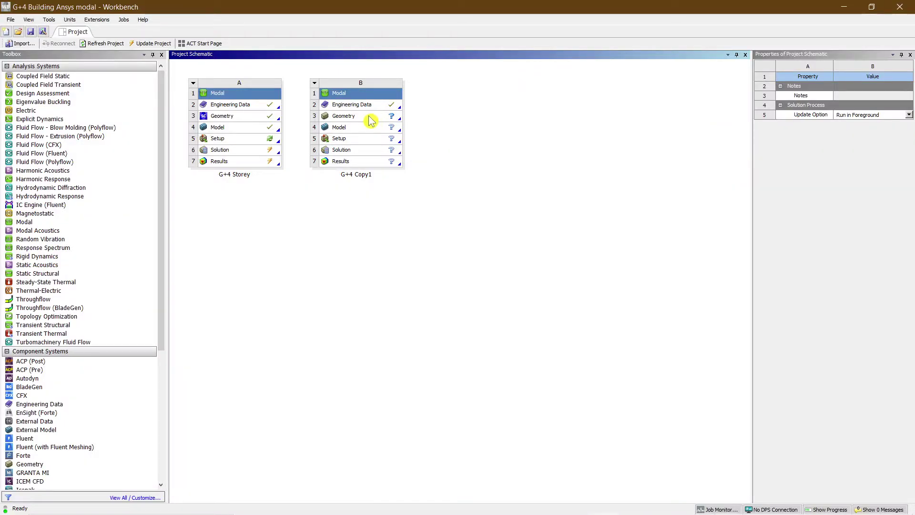
{"action": "double_click", "coordinate": [370, 119]}
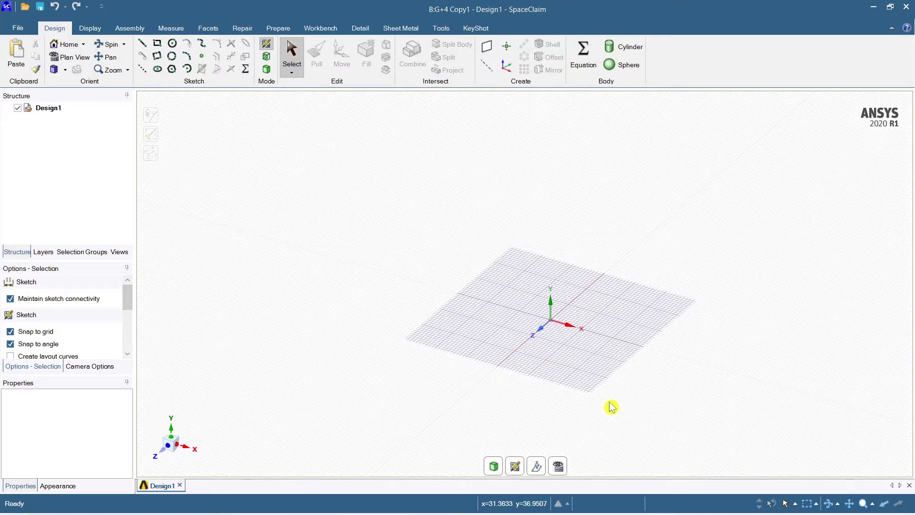
- Start the Line tool on a new face-on sketch plane placed at the origin
{"action": "scroll", "coordinate": [613, 407], "scroll_direction": "up", "scroll_amount": 5}
{"action": "scroll", "coordinate": [610, 419], "scroll_direction": "down", "scroll_amount": 1}
{"action": "scroll", "coordinate": [611, 424], "scroll_direction": "down", "scroll_amount": 1}
{"action": "left_click", "coordinate": [142, 44]}
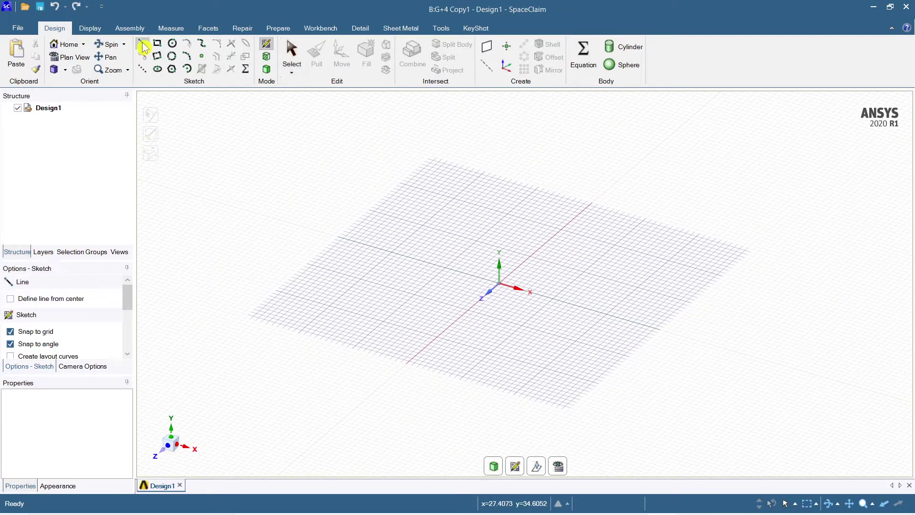
{"action": "left_click", "coordinate": [169, 452]}
{"action": "left_click", "coordinate": [514, 466]}
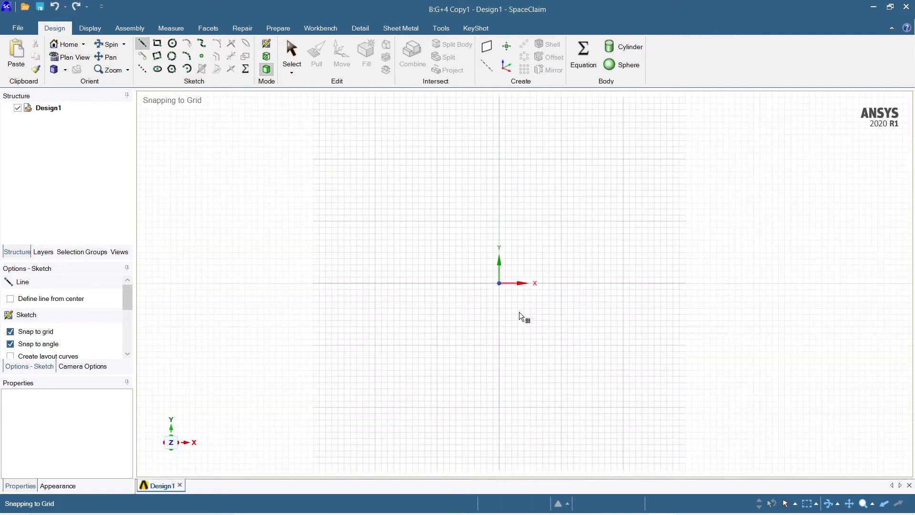
{"action": "left_click", "coordinate": [499, 283]}
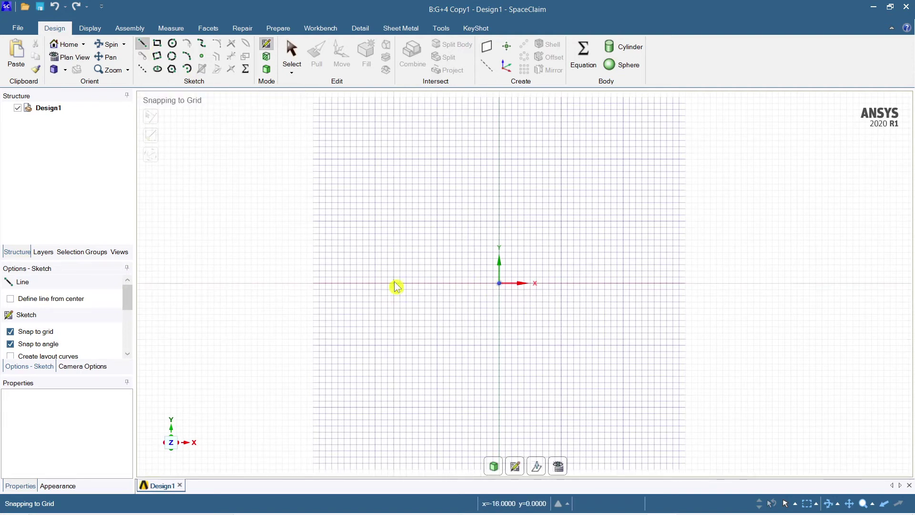
- Draw the first 3000 mm vertical line up from the origin
{"action": "left_click", "coordinate": [500, 287]}
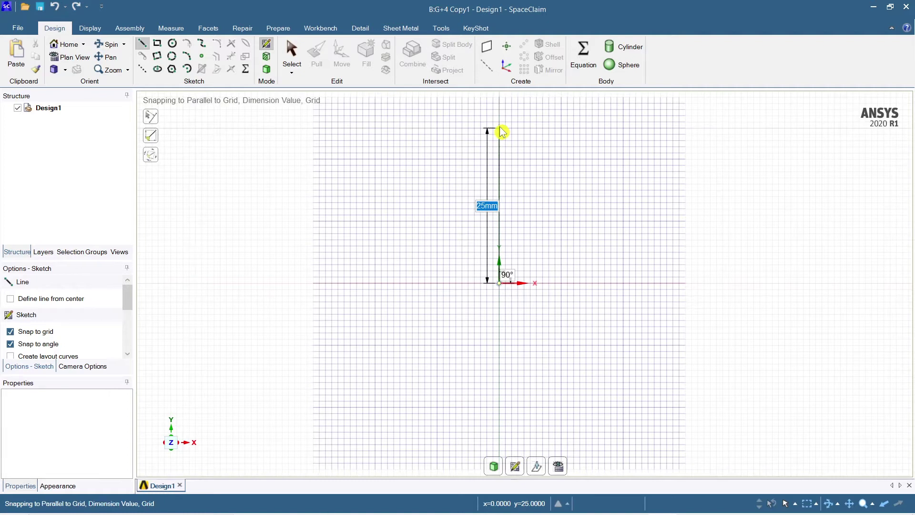
{"action": "type", "text": "300"}
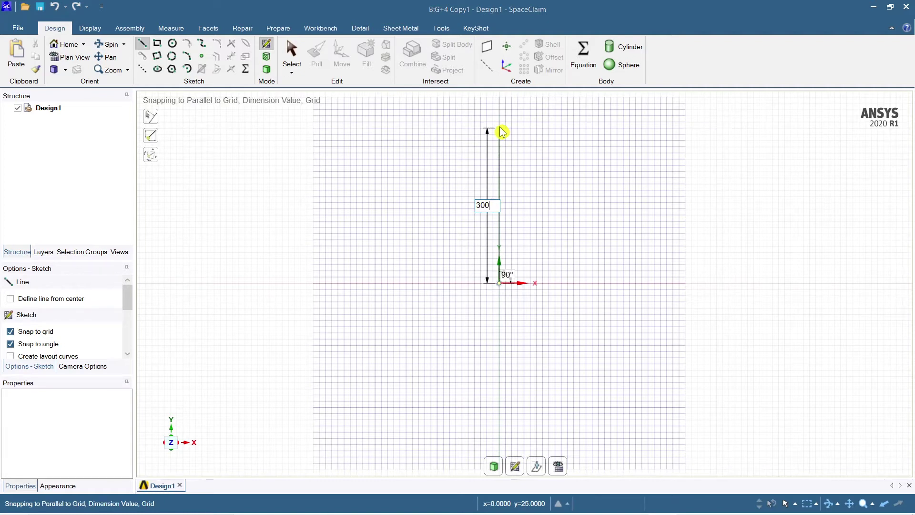
{"action": "key", "text": "Escape"}
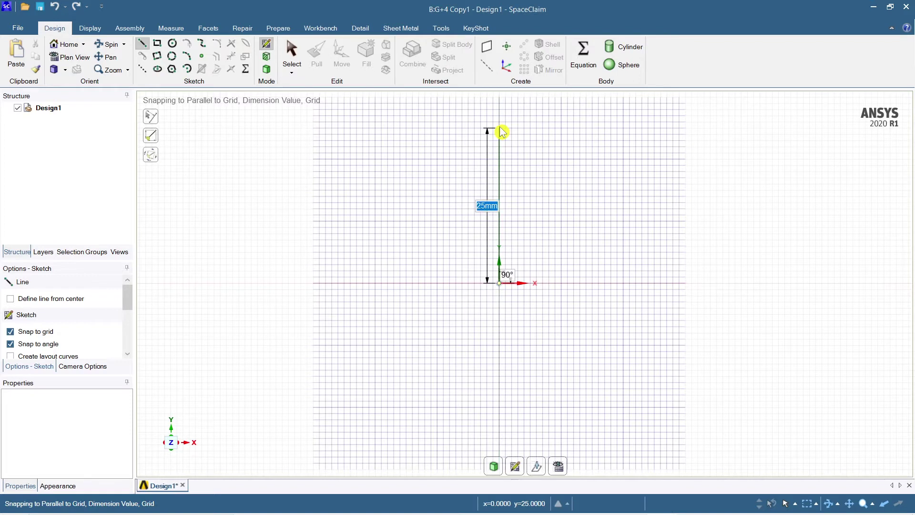
{"action": "left_click", "coordinate": [502, 132]}
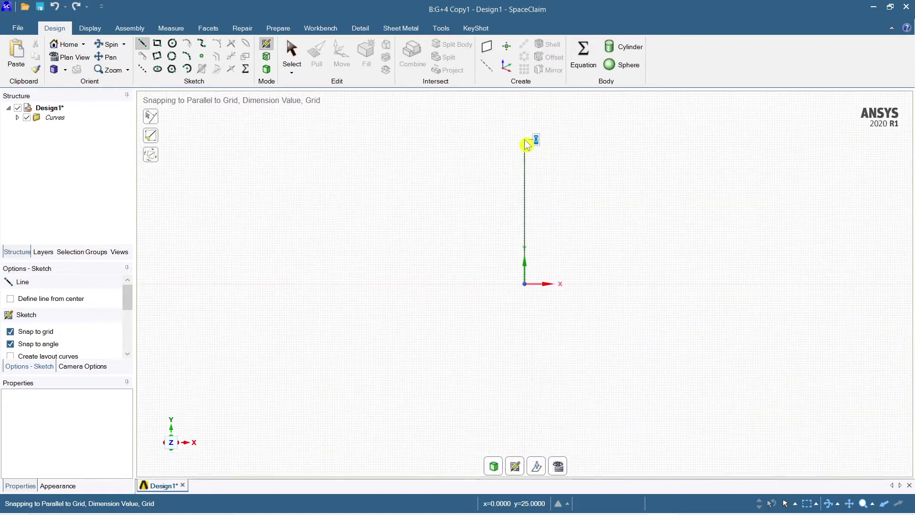
{"action": "key", "text": "Escape"}
{"action": "middle_click_drag", "start_coordinate": [526, 144], "coordinate": [463, 168], "text": "shift"}
- Draw a 3000 mm top line and close the first bay down to the baseline
{"action": "left_click", "coordinate": [462, 163]}
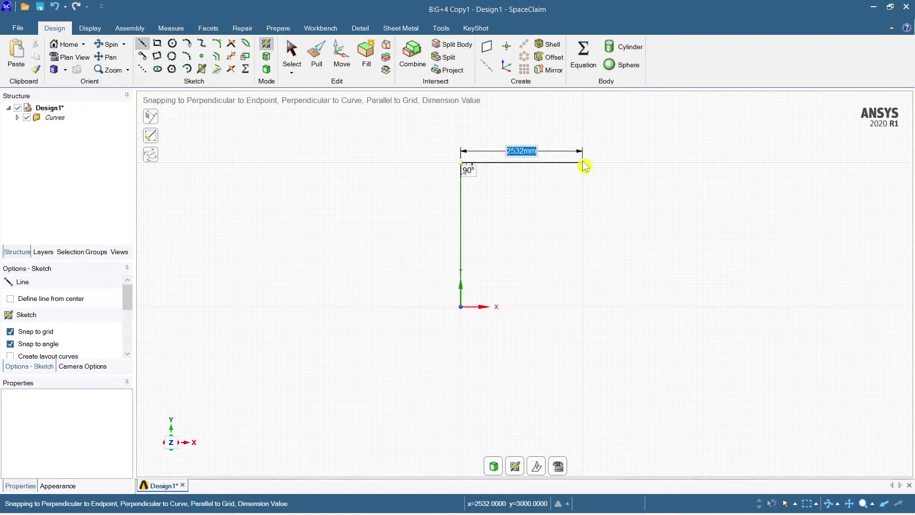
{"action": "type", "text": "30000"}
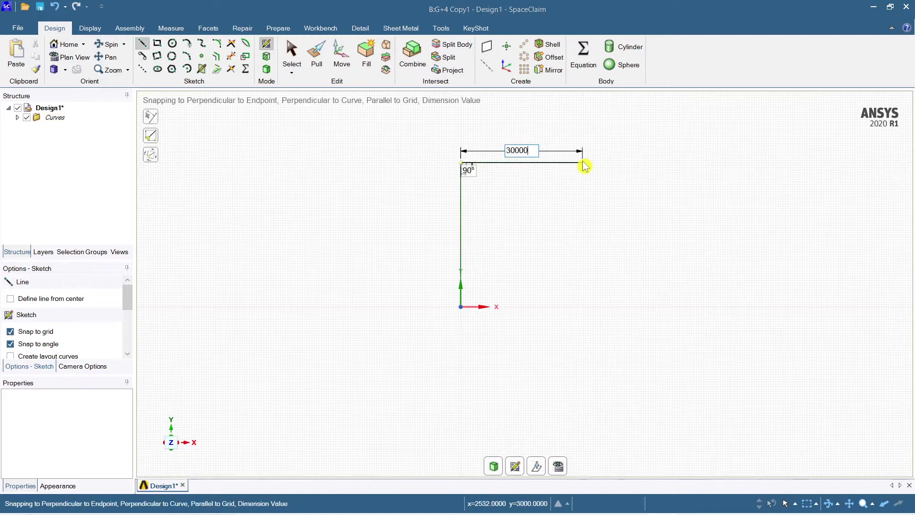
{"action": "key", "text": "BackSpace"}
{"action": "key", "text": "Return"}
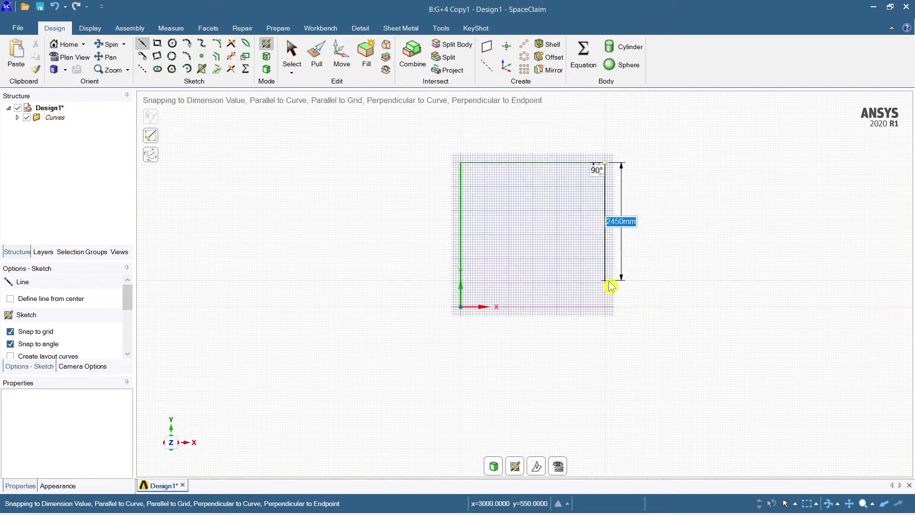
{"action": "left_click", "coordinate": [607, 307]}
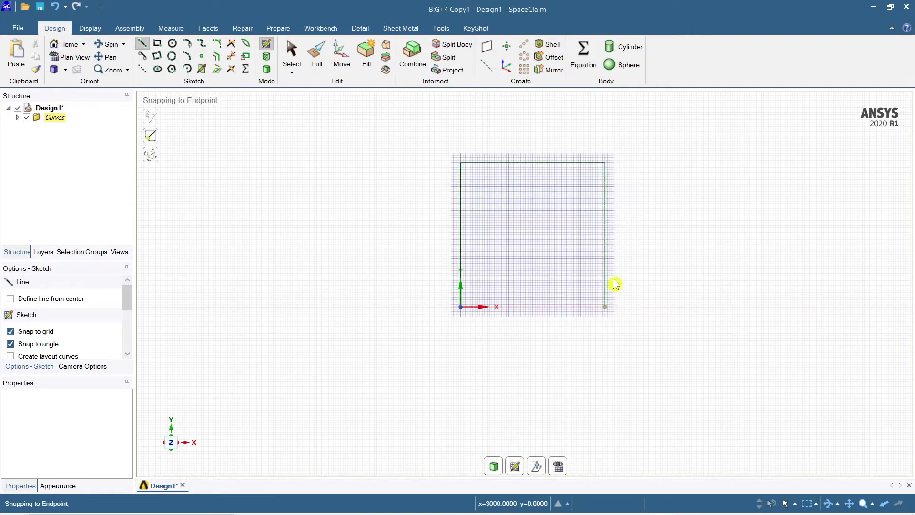
{"action": "key", "text": "Escape"}
- Add the second and third 3000 mm bays, extending the top line to x=9000
{"action": "left_click", "coordinate": [606, 163]}
{"action": "type", "text": "300"}
{"action": "key", "text": "Return"}
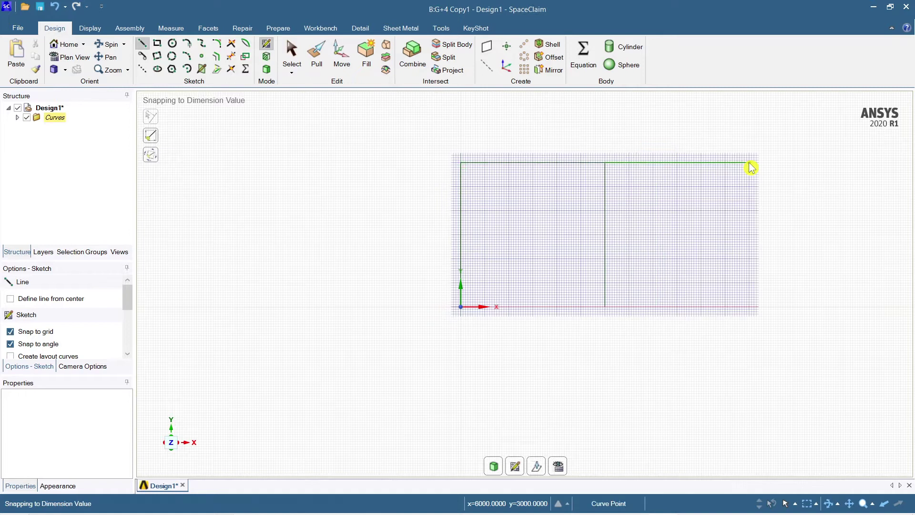
{"action": "left_click", "coordinate": [748, 307]}
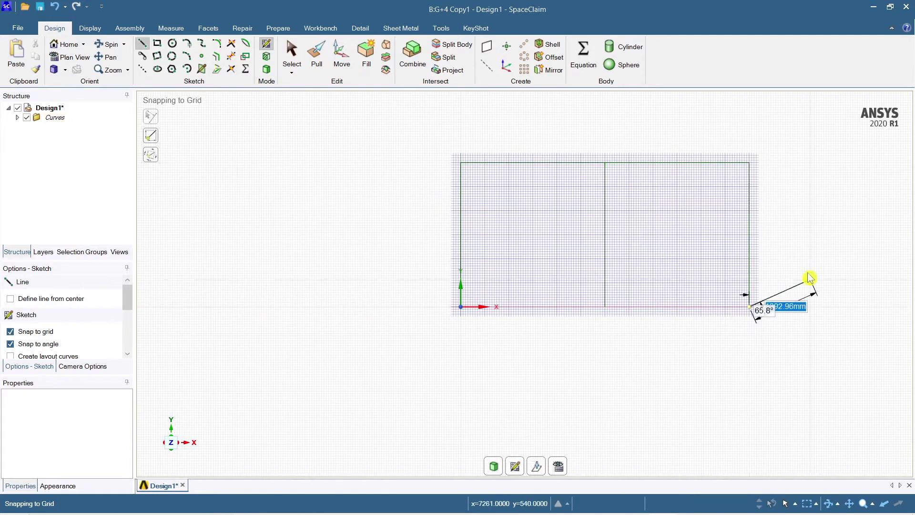
{"action": "left_click", "coordinate": [749, 163]}
{"action": "type", "text": "3000"}
{"action": "key", "text": "Return"}
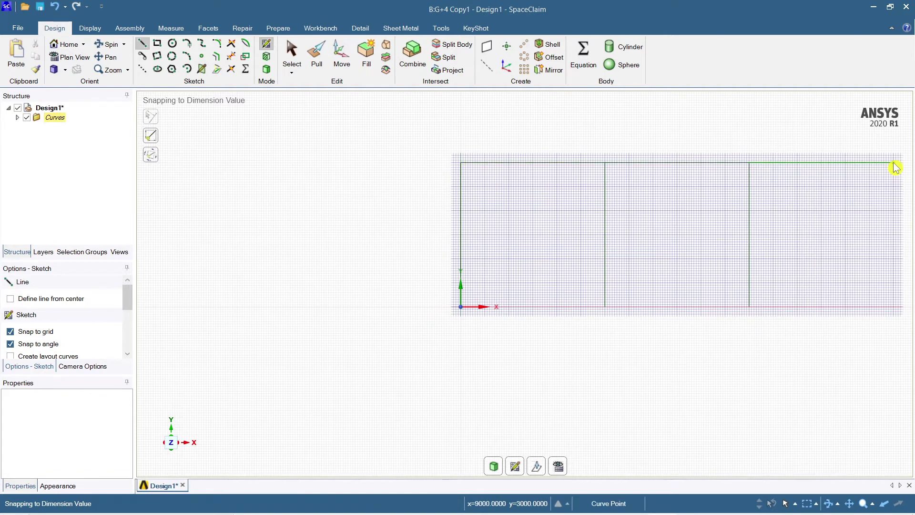
{"action": "middle_click_drag", "start_coordinate": [900, 311], "coordinate": [641, 307], "text": "shift"}
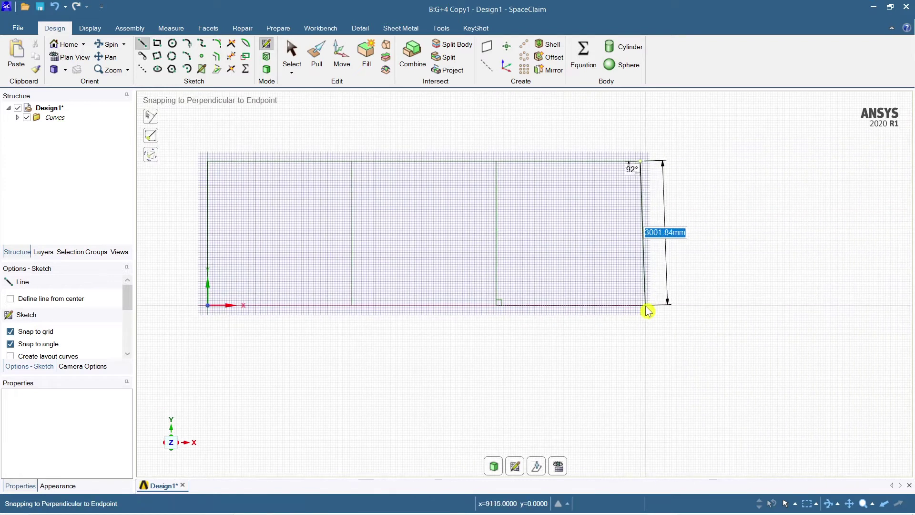
{"action": "left_click", "coordinate": [639, 305]}
{"action": "key", "text": "Escape"}
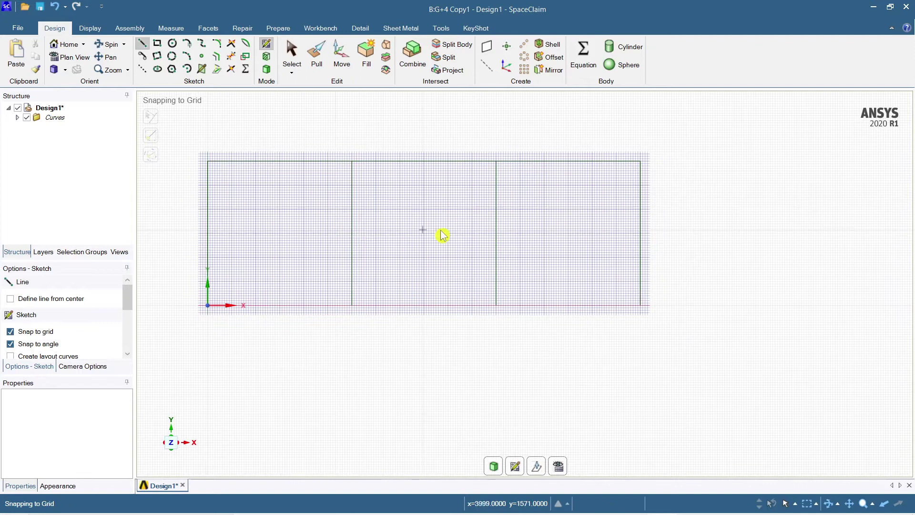
- Add a fourth bay: a 3000 mm top beam and a 3000 mm end column at x=12000
{"action": "middle_click_drag", "start_coordinate": [780, 259], "coordinate": [785, 266], "text": "shift"}
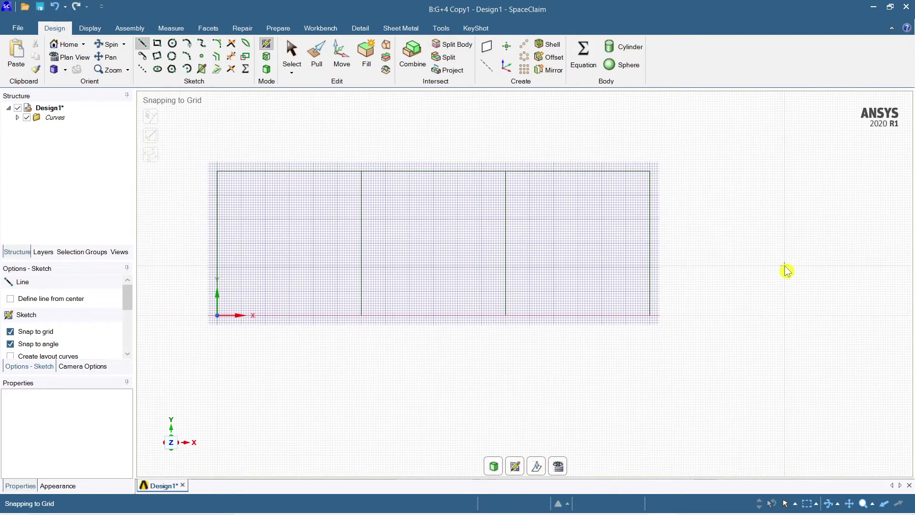
{"action": "left_click", "coordinate": [650, 171]}
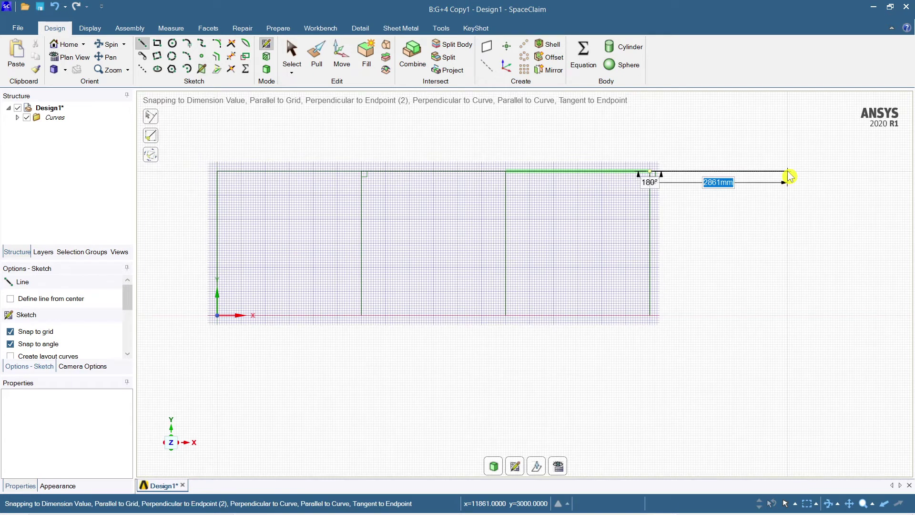
{"action": "type", "text": "3000"}
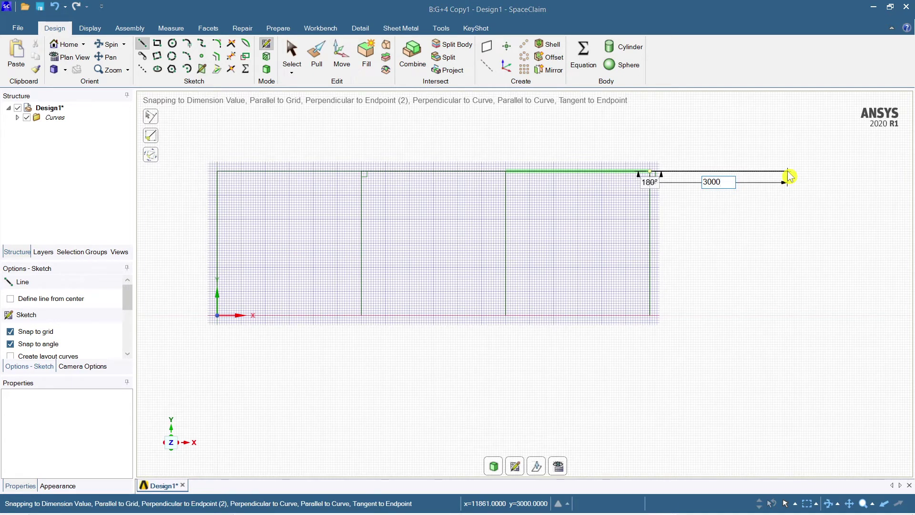
{"action": "key", "text": "Return"}
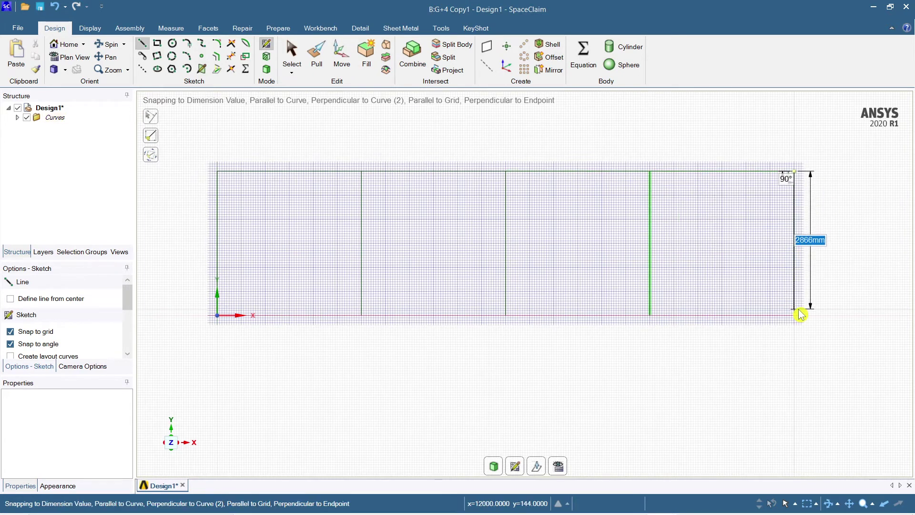
{"action": "type", "text": "3000"}
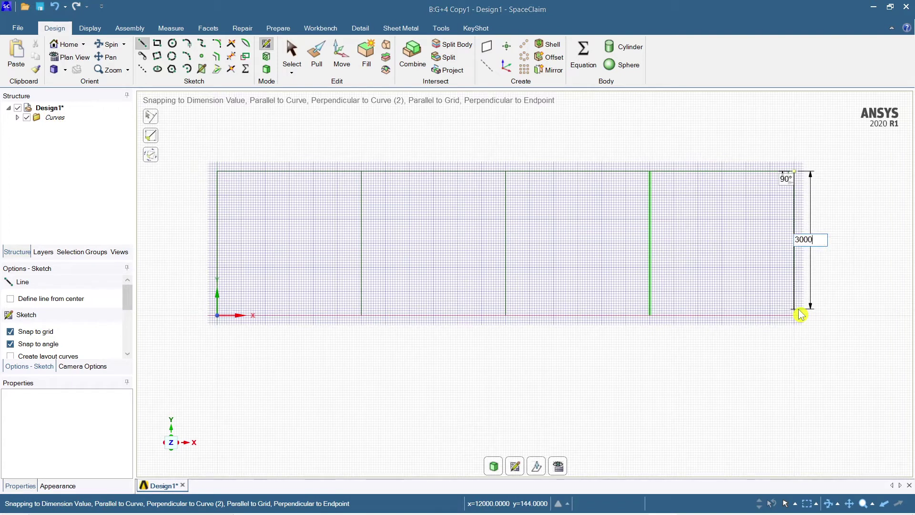
{"action": "key", "text": "Return"}
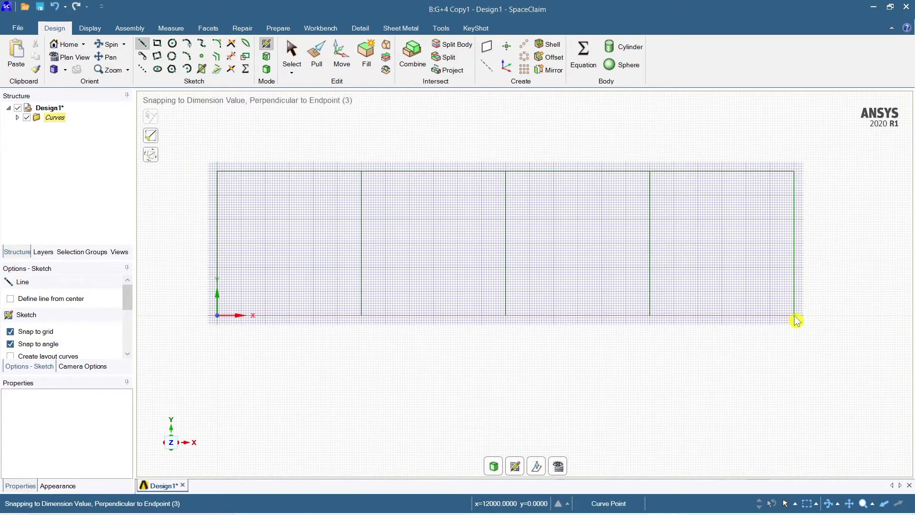
{"action": "key", "text": "Escape"}
{"action": "key", "text": "Escape"}
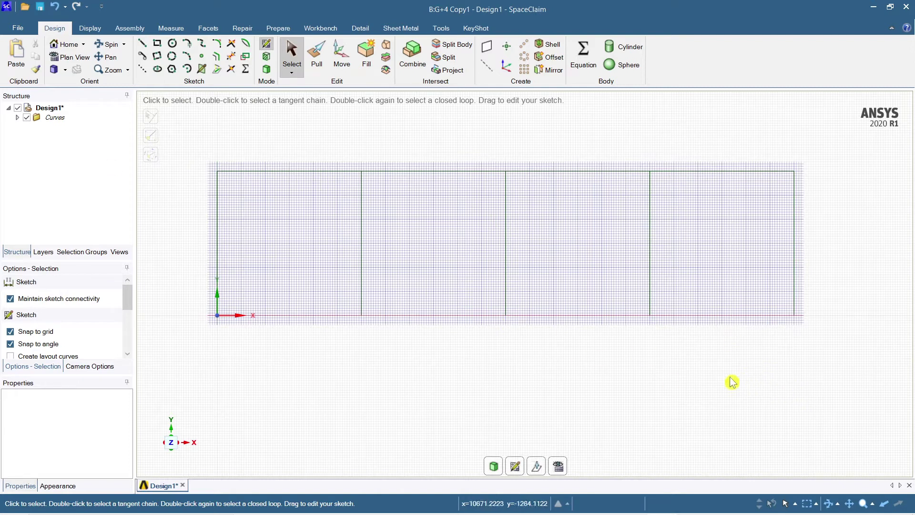
- Leave the sketch for 3D, orbit to a perspective view, and expand the Curves folder
{"action": "middle_click_drag", "start_coordinate": [729, 386], "coordinate": [720, 368], "text": "ctrl"}
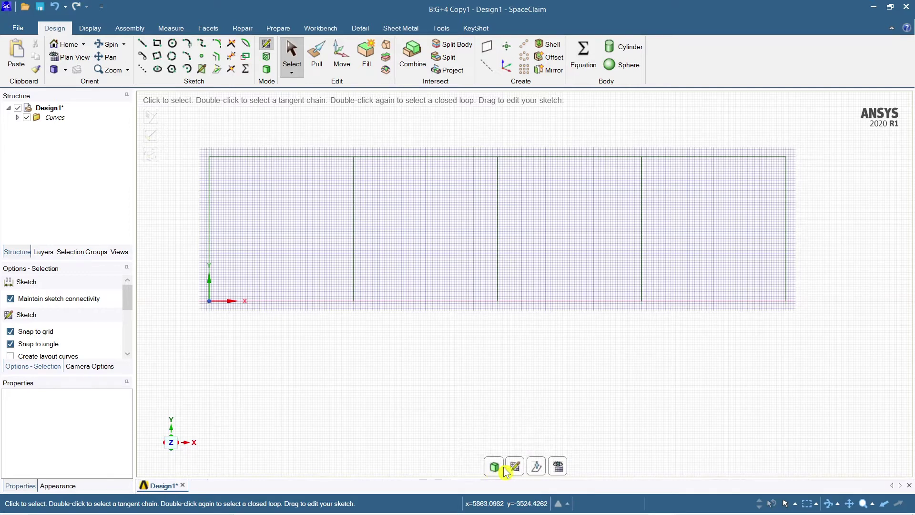
{"action": "key", "text": "d"}
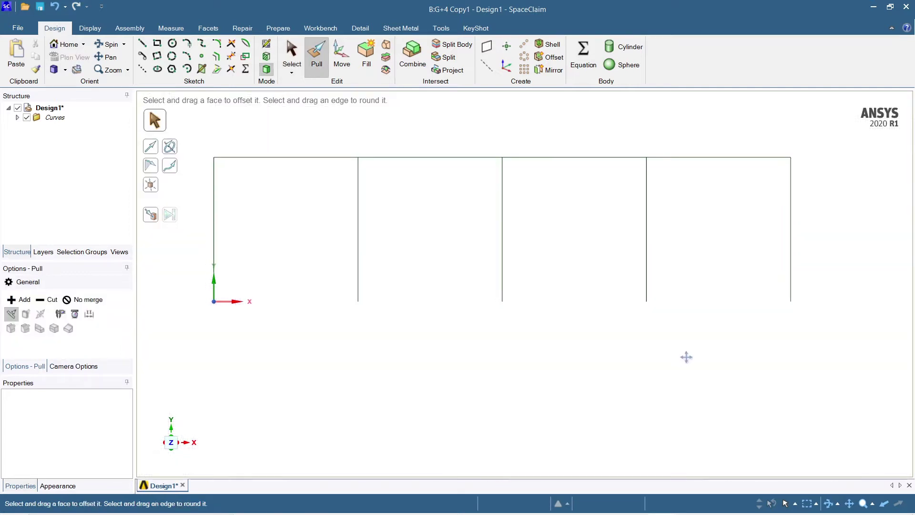
{"action": "mouse_move", "coordinate": [691, 357]}
{"action": "middle_mouse_down"}
{"action": "mouse_move", "coordinate": [654, 385]}
{"action": "mouse_move", "coordinate": [658, 391]}
{"action": "mouse_move", "coordinate": [617, 361]}
{"action": "middle_mouse_up"}
{"action": "scroll", "coordinate": [658, 391], "scroll_direction": "down", "scroll_amount": 3}
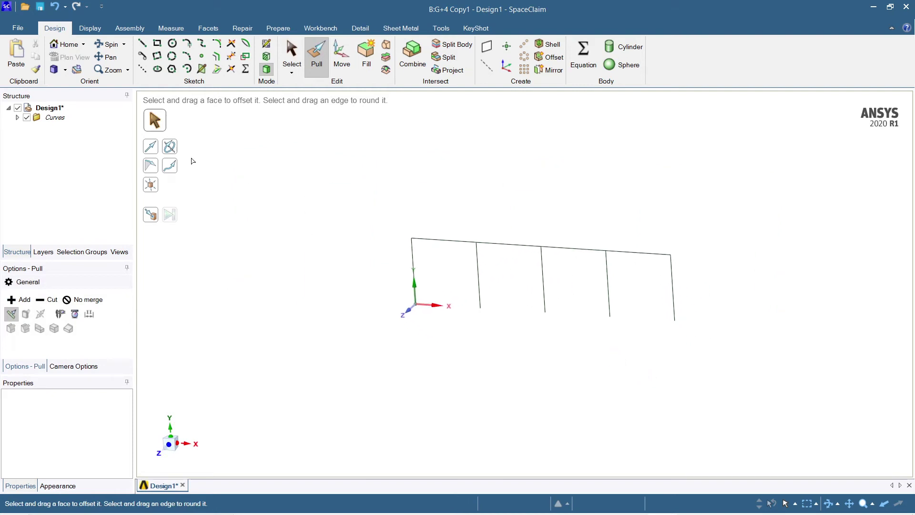
{"action": "left_click", "coordinate": [17, 117]}
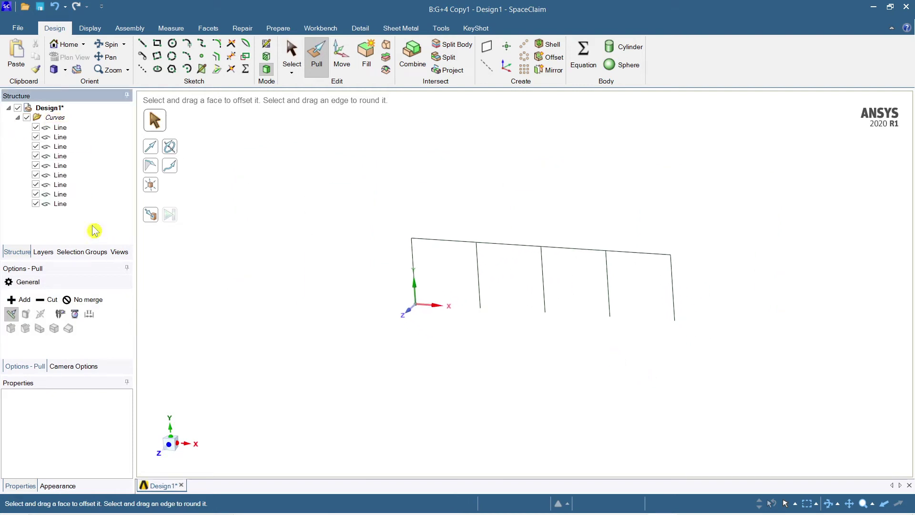
{"action": "left_click", "coordinate": [55, 118]}
{"action": "left_click", "coordinate": [527, 206]}
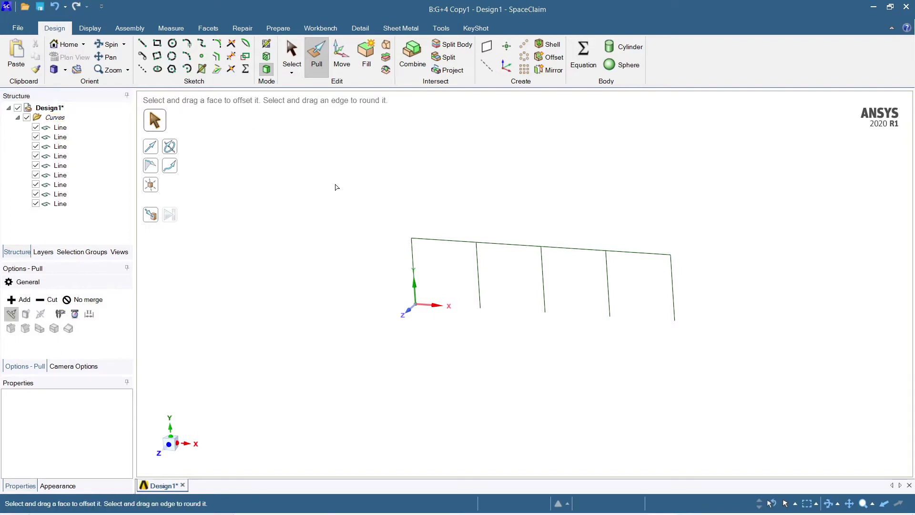
- Box-select all nine frame lines with the Select tool
{"action": "key", "text": "s"}
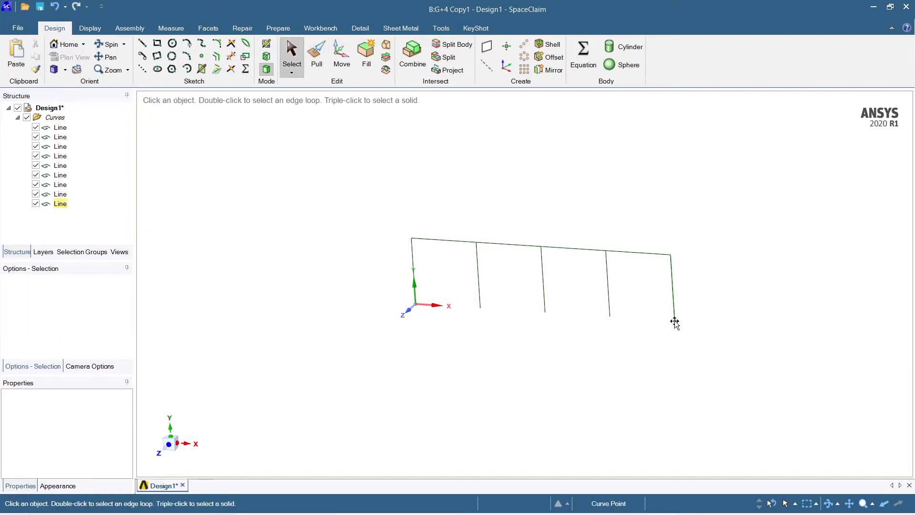
{"action": "middle_click_drag", "start_coordinate": [703, 338], "coordinate": [689, 337], "text": "shift"}
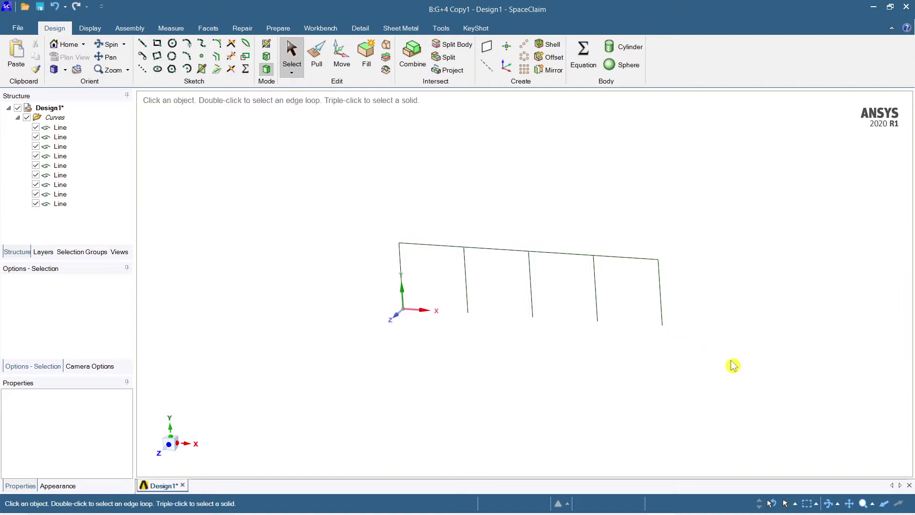
{"action": "left_click_drag", "start_coordinate": [620, 297], "coordinate": [399, 199]}
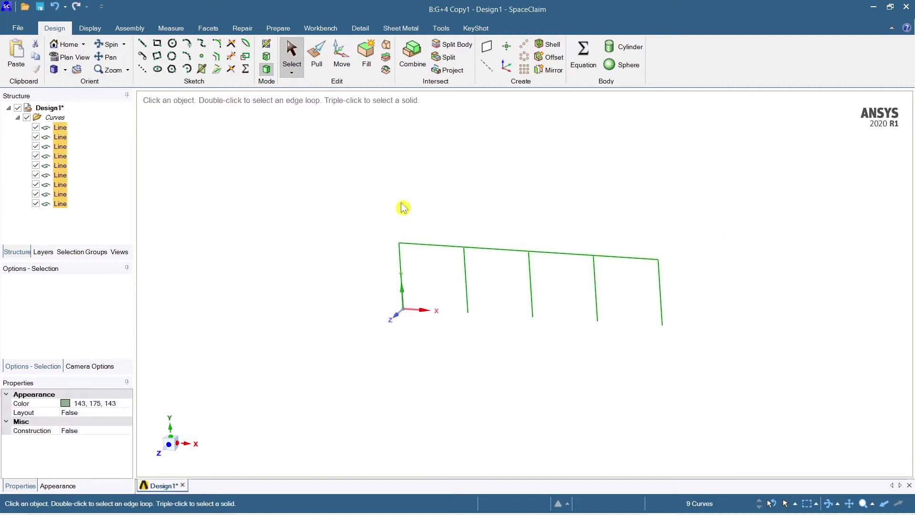
{"action": "left_click", "coordinate": [283, 32]}
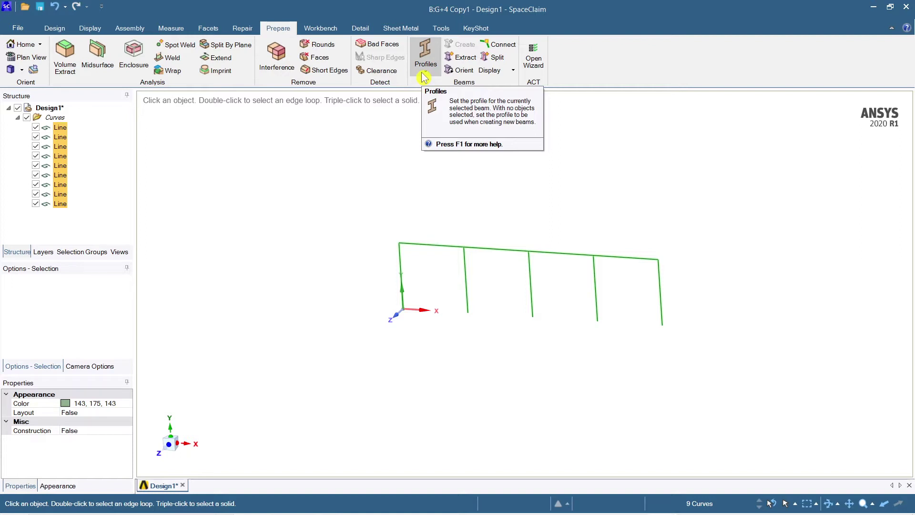
{"action": "key", "text": "Escape"}
{"action": "left_click_drag", "start_coordinate": [717, 358], "coordinate": [351, 198]}
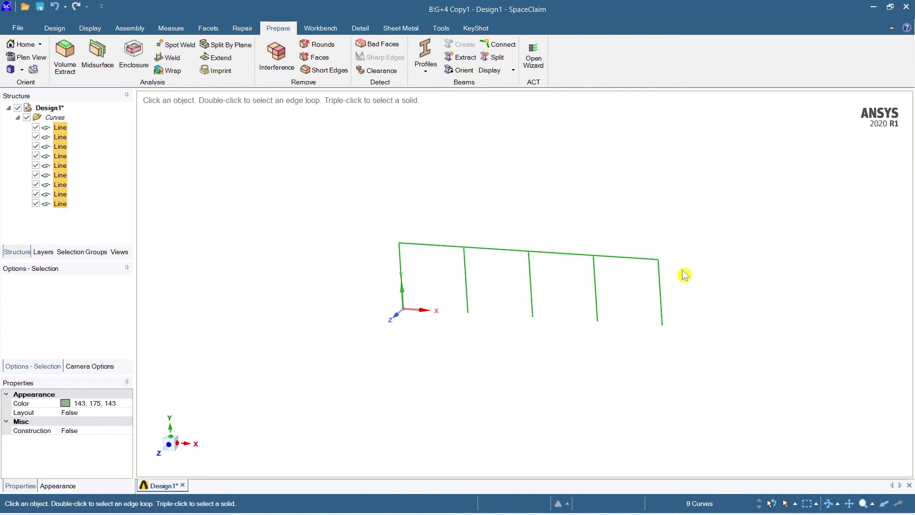
{"action": "left_click", "coordinate": [62, 29]}
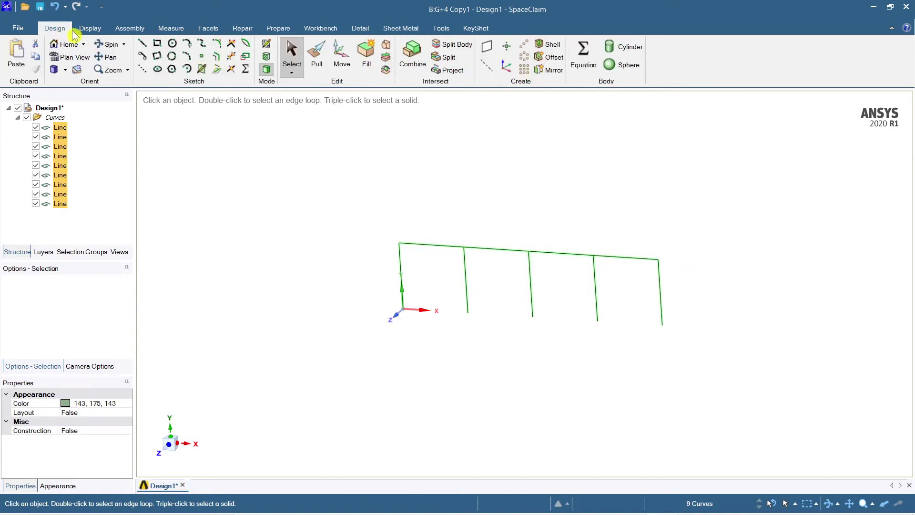
{"action": "left_click", "coordinate": [581, 174]}
{"action": "middle_click_drag", "start_coordinate": [725, 276], "coordinate": [709, 285], "text": "ctrl"}
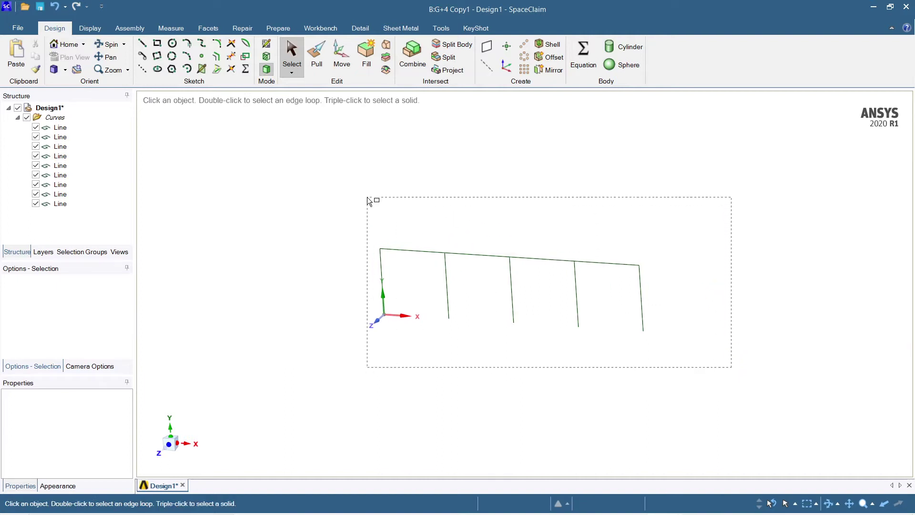
{"action": "left_click_drag", "start_coordinate": [370, 200], "coordinate": [367, 200]}
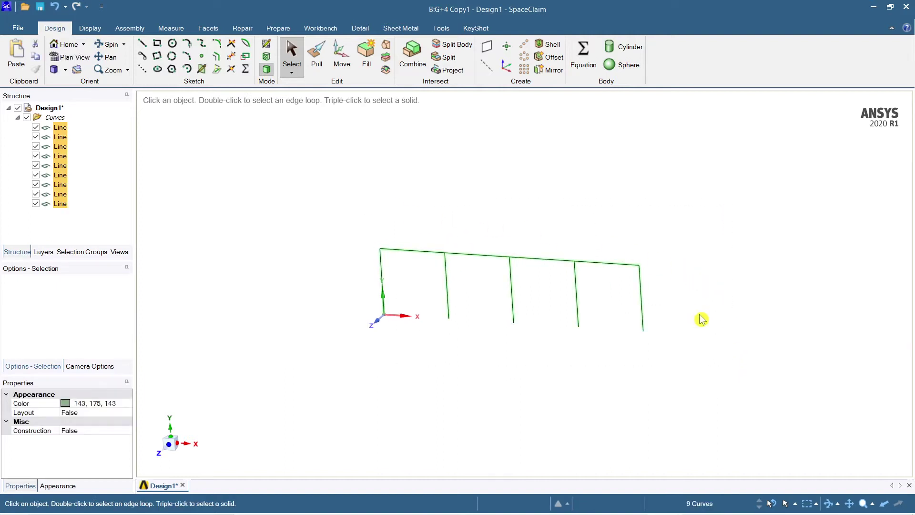
{"action": "middle_click_drag", "start_coordinate": [702, 317], "coordinate": [681, 324], "text": "ctrl"}
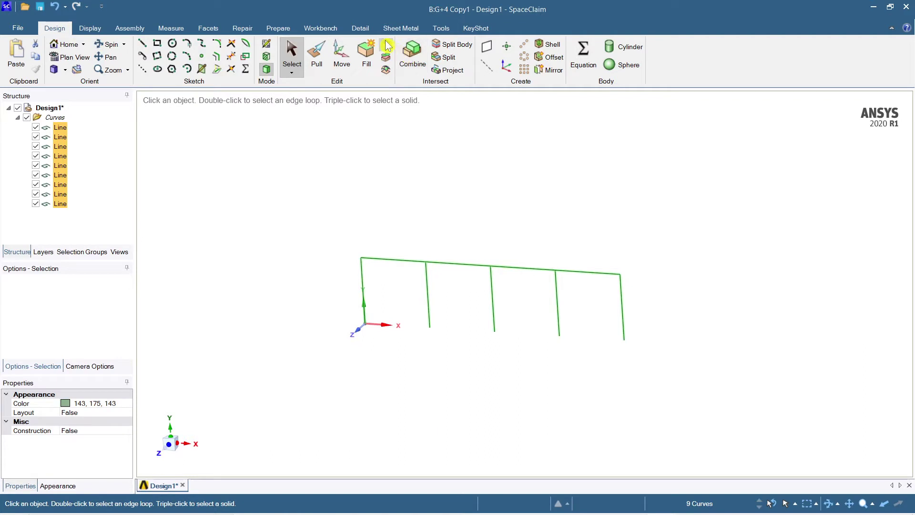
- Start a linear pattern with 3000 mm pitch along the origin axis, flipping its direction
{"action": "left_click", "coordinate": [525, 50]}
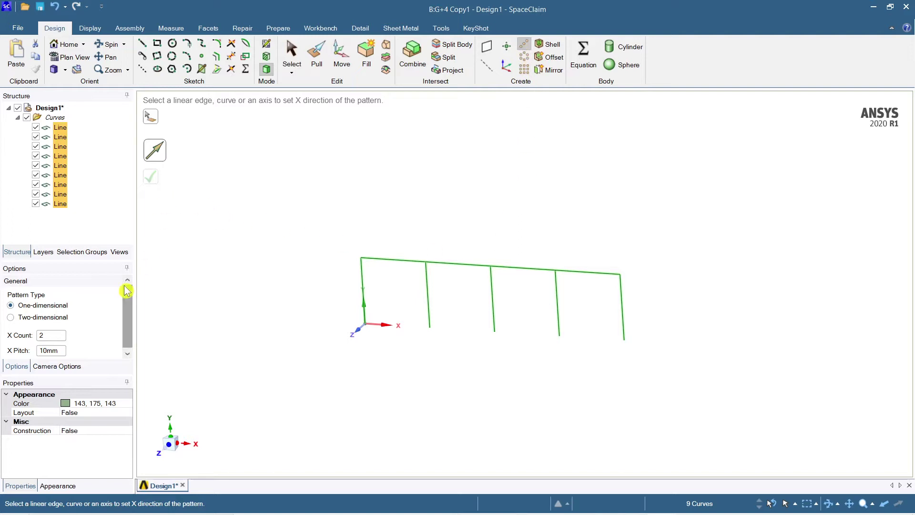
{"action": "left_click_drag", "start_coordinate": [54, 335], "coordinate": [31, 340]}
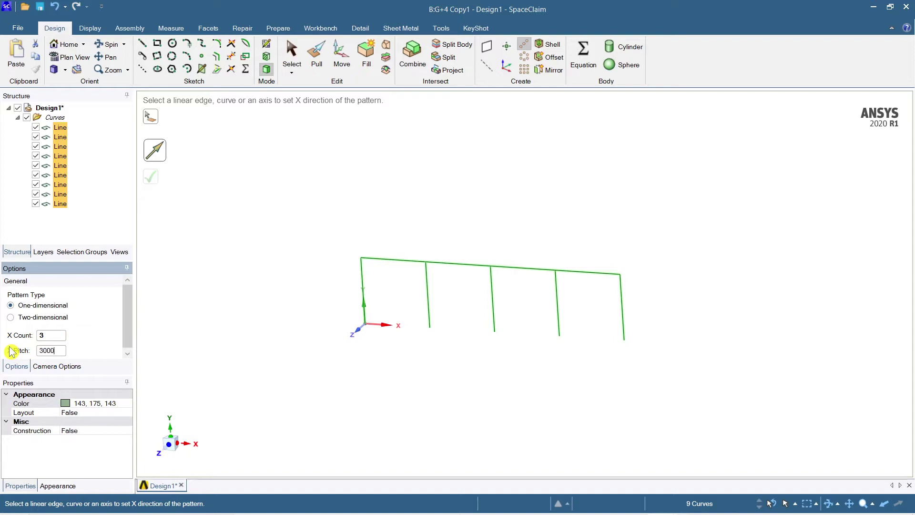
{"action": "key", "text": "Return"}
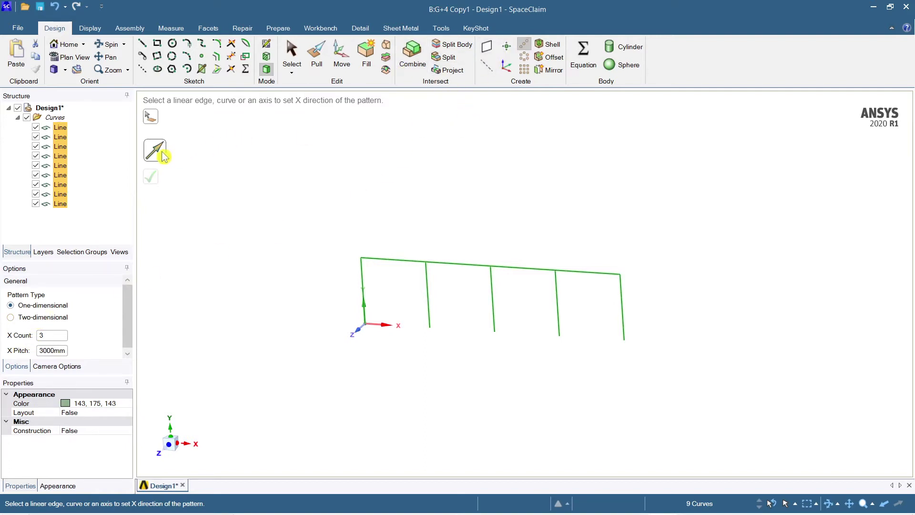
{"action": "left_click", "coordinate": [362, 335]}
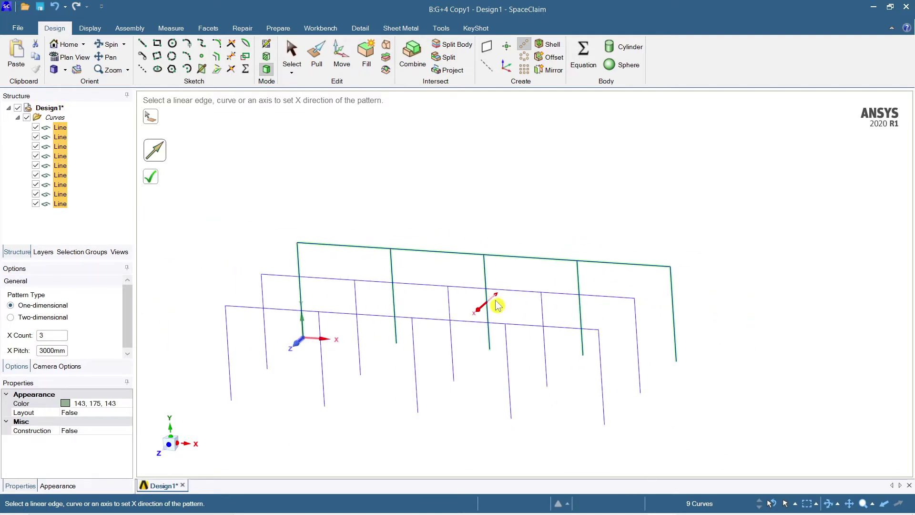
{"action": "scroll", "coordinate": [493, 281], "scroll_direction": "up", "scroll_amount": 3}
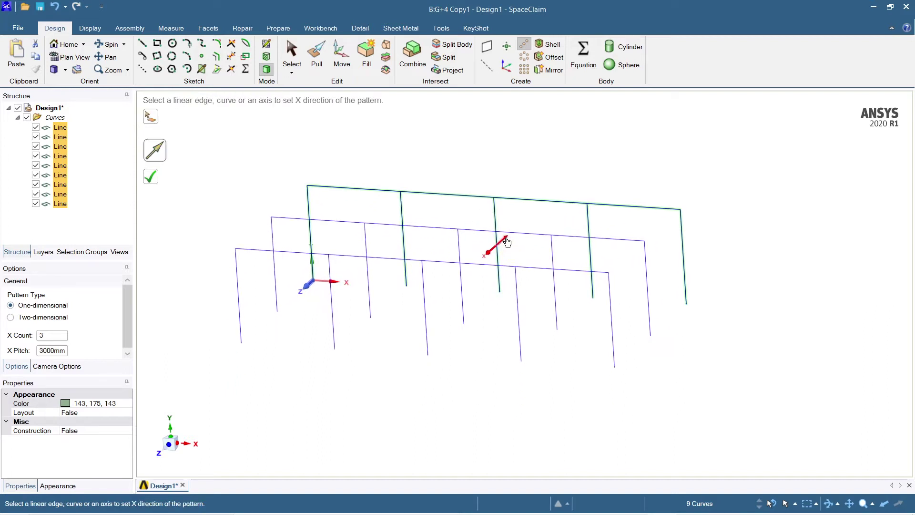
{"action": "left_click", "coordinate": [506, 242]}
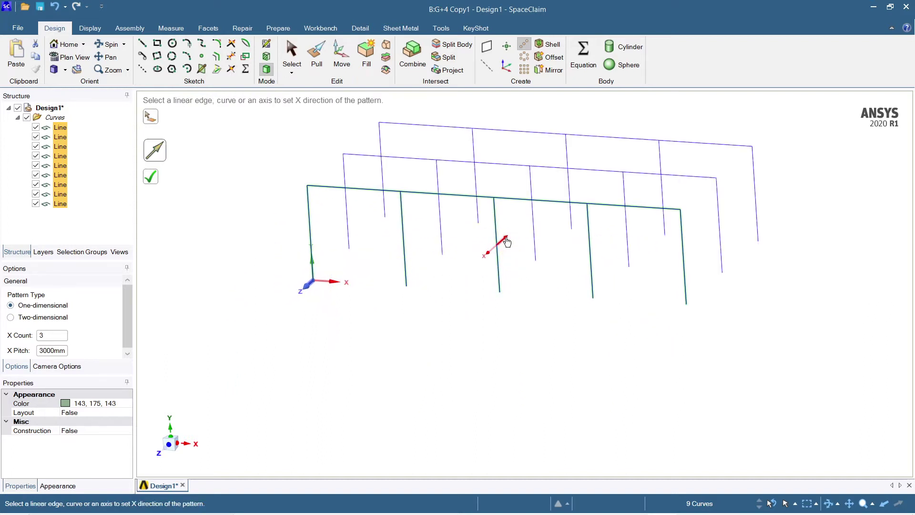
{"action": "left_click", "coordinate": [489, 258]}
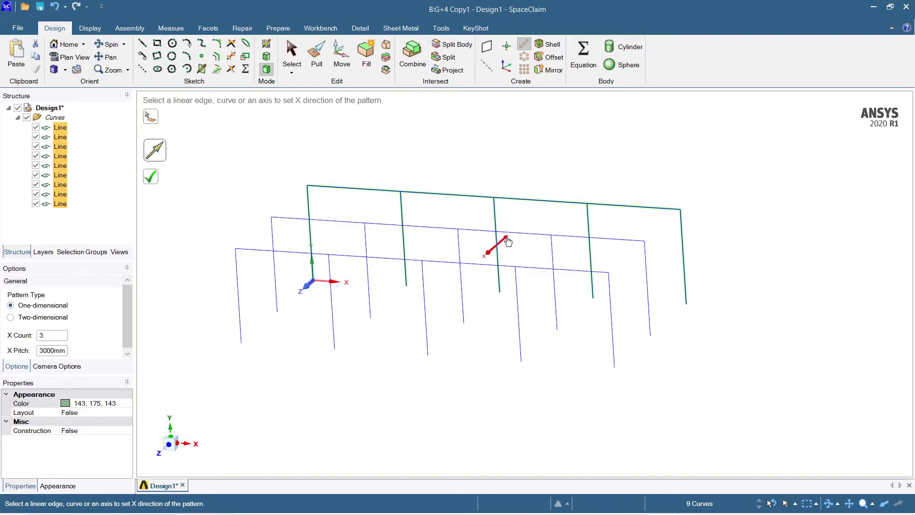
{"action": "left_click", "coordinate": [507, 241]}
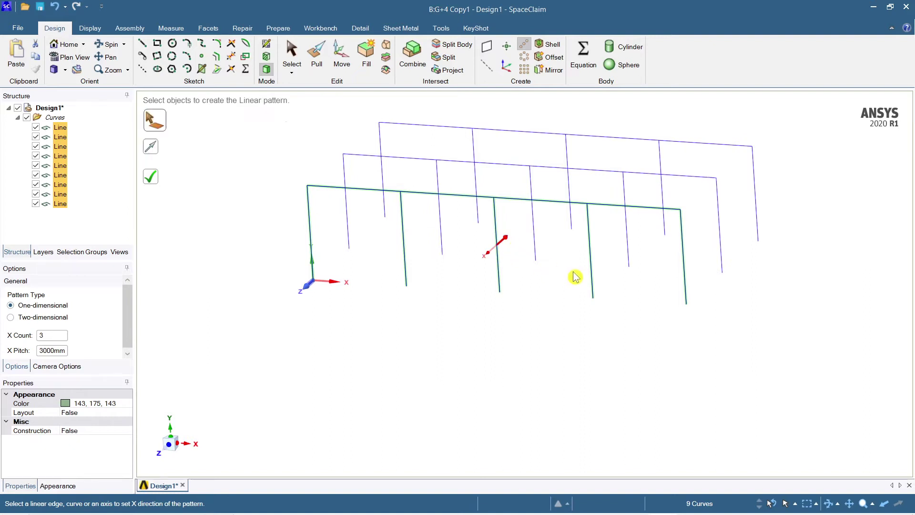
{"action": "middle_click_drag", "start_coordinate": [578, 277], "coordinate": [562, 298], "text": "shift"}
- Set the pattern count to 4 frames, flip it, and complete the pattern
{"action": "double_click", "coordinate": [52, 334]}
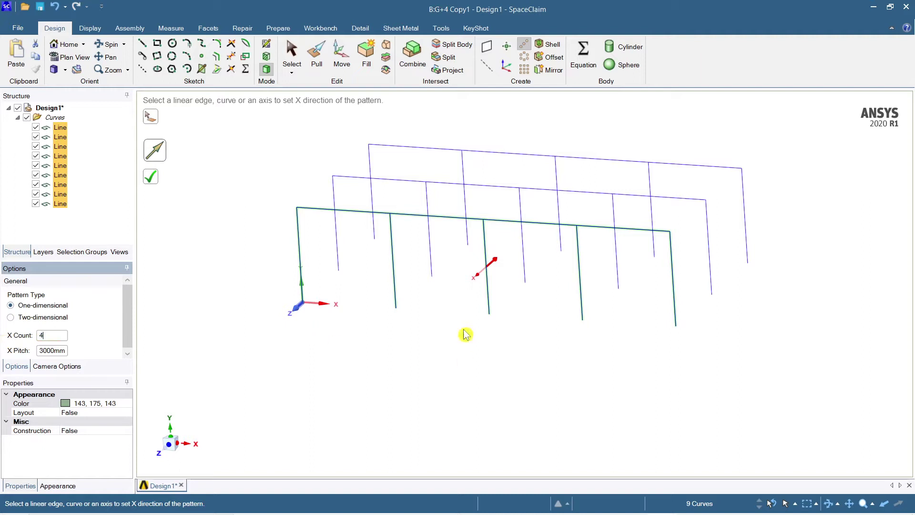
{"action": "type", "text": "4"}
{"action": "left_click", "coordinate": [495, 266]}
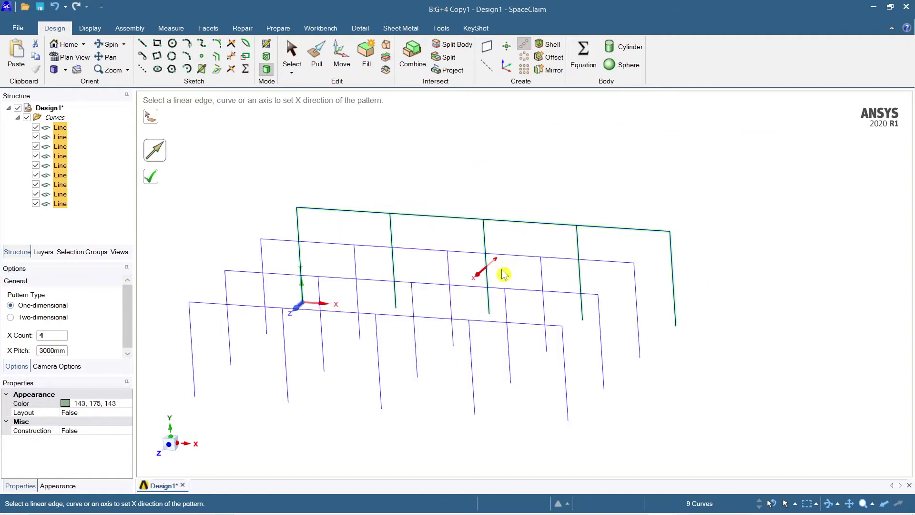
{"action": "left_click", "coordinate": [496, 263]}
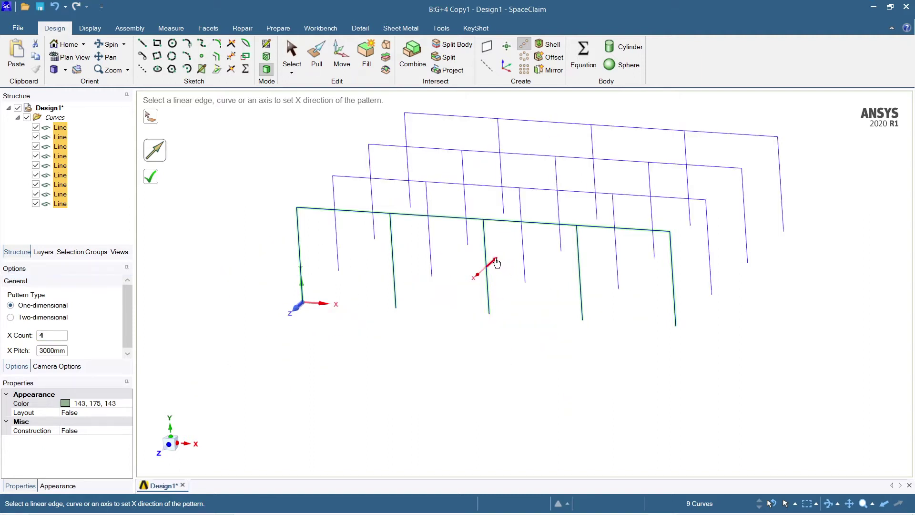
{"action": "middle_click_drag", "start_coordinate": [536, 282], "coordinate": [525, 331], "text": "shift"}
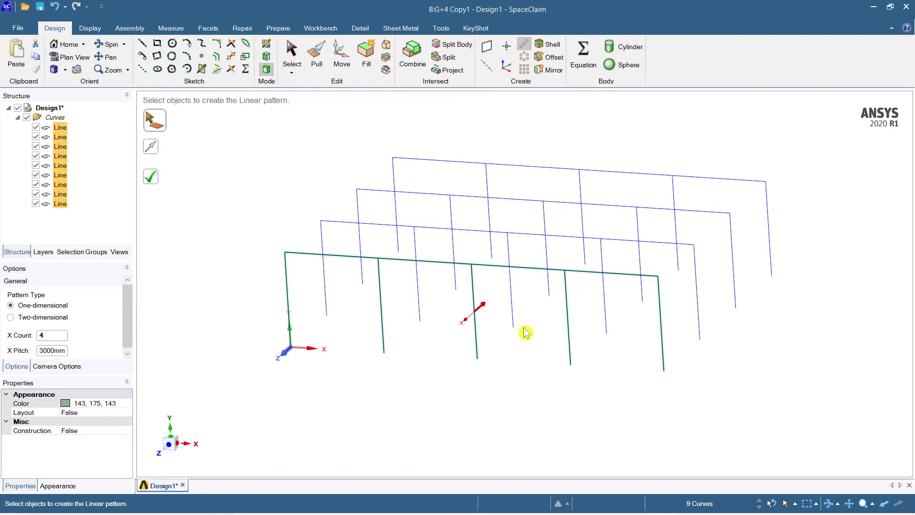
{"action": "left_click", "coordinate": [151, 185]}
{"action": "middle_click_drag", "start_coordinate": [535, 394], "coordinate": [541, 402], "text": "shift"}
{"action": "middle_click_drag", "start_coordinate": [604, 429], "coordinate": [543, 400], "text": "shift"}
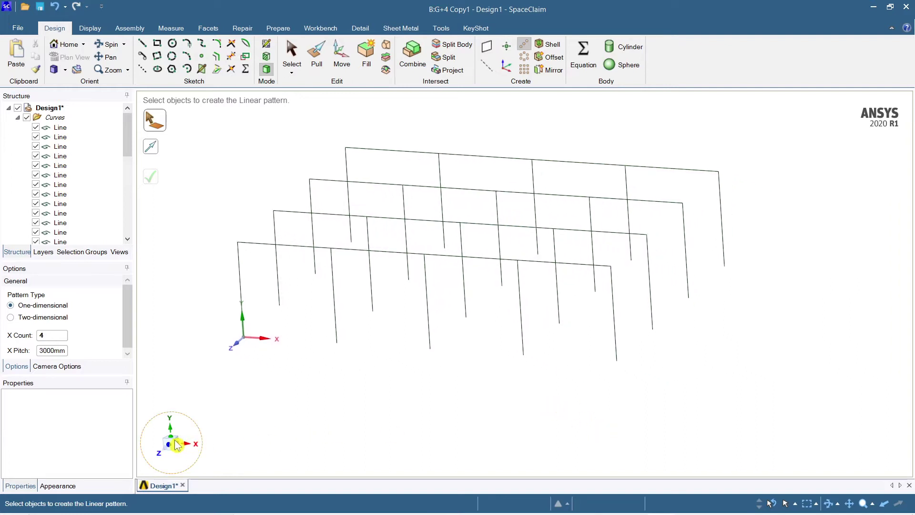
- View the frames along X and place a new sketch plane through the origin
{"action": "middle_click_drag", "start_coordinate": [684, 378], "coordinate": [666, 366], "text": "shift"}
{"action": "middle_click_drag", "start_coordinate": [756, 341], "coordinate": [584, 334]}
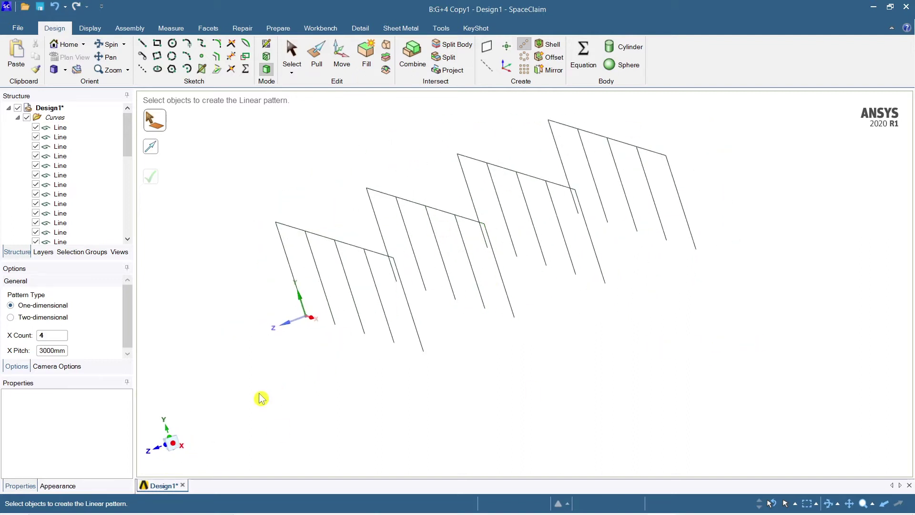
{"action": "left_click", "coordinate": [172, 445]}
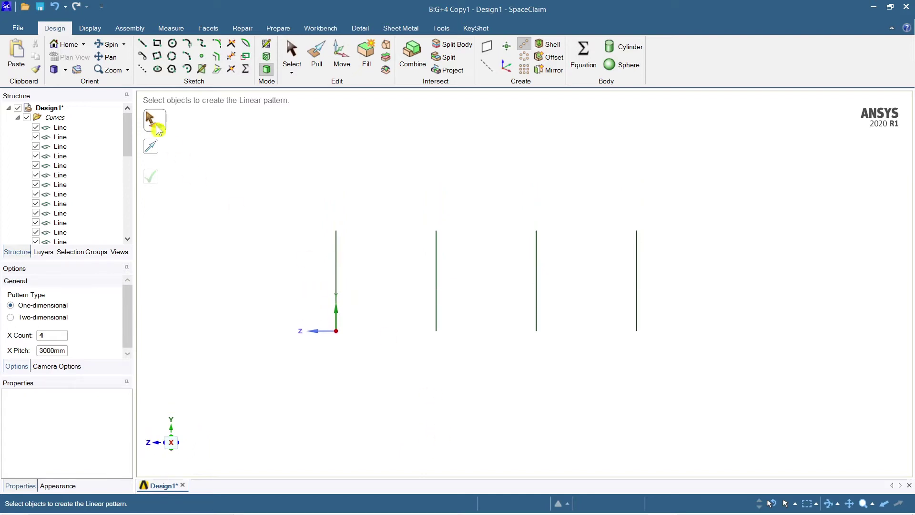
{"action": "left_click", "coordinate": [141, 44]}
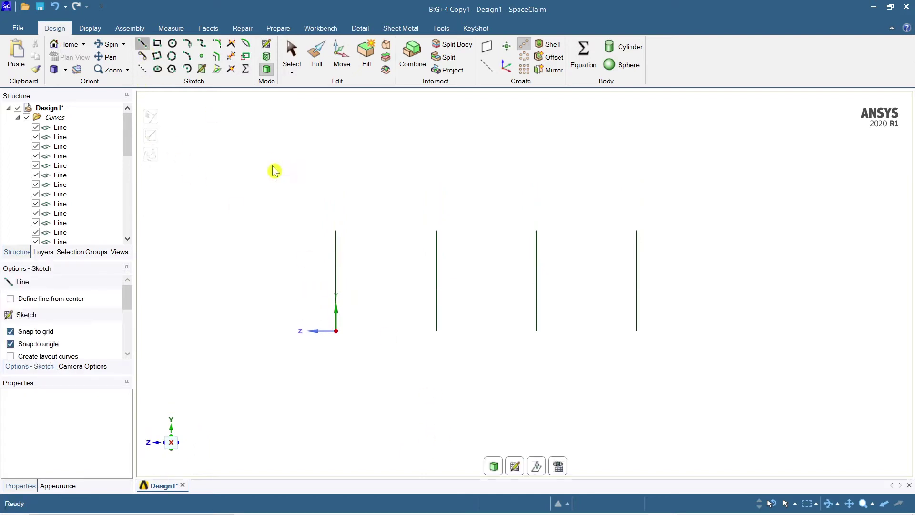
{"action": "left_click", "coordinate": [515, 465]}
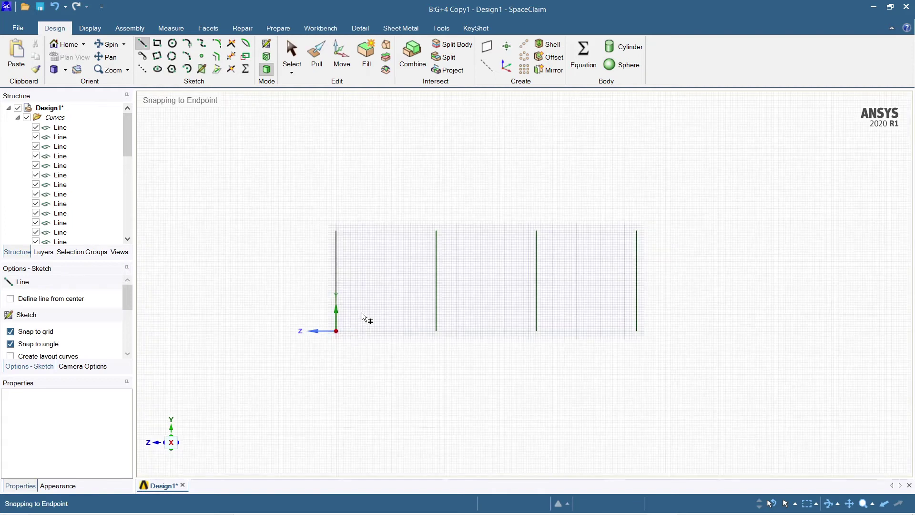
{"action": "left_click", "coordinate": [345, 334]}
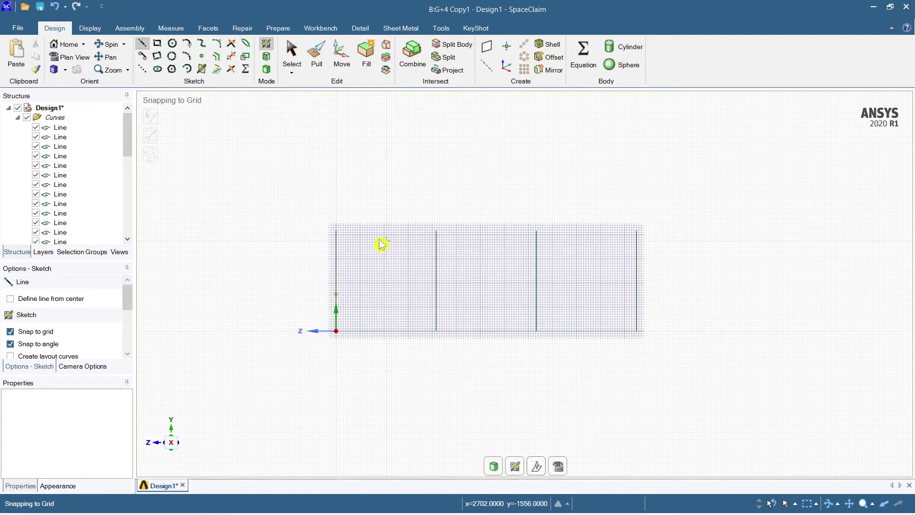
- Draw a line joining the four column tops, then return to 3D and orbit to check it
{"action": "left_click", "coordinate": [142, 44]}
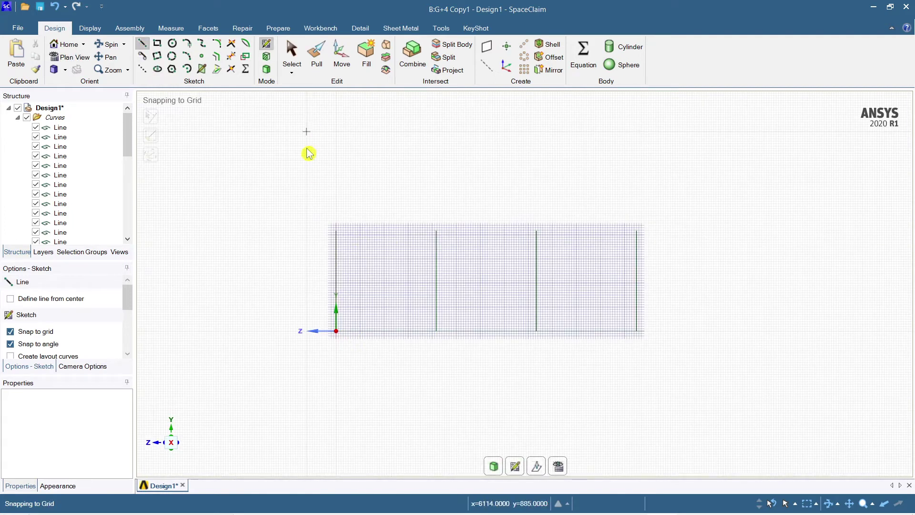
{"action": "left_click", "coordinate": [337, 232]}
{"action": "left_click", "coordinate": [436, 232]}
{"action": "left_click", "coordinate": [537, 232]}
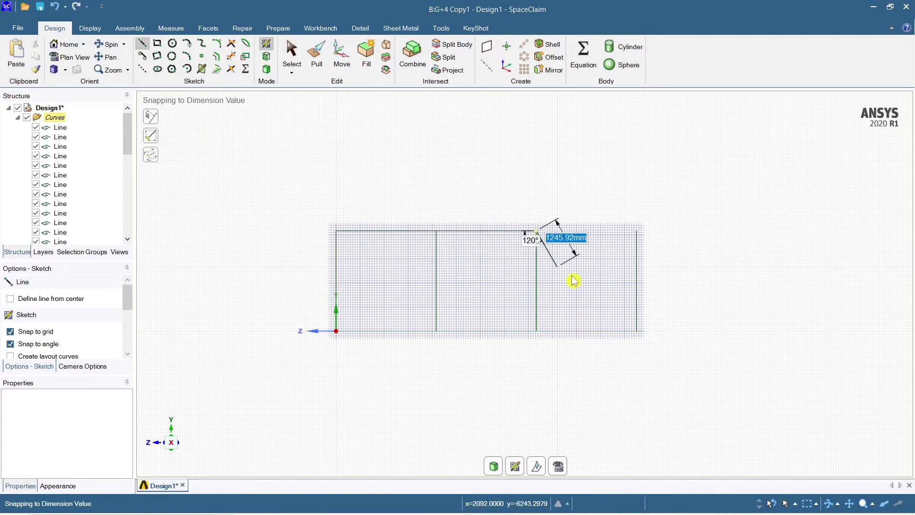
{"action": "left_click", "coordinate": [638, 234]}
{"action": "key", "text": "Escape"}
{"action": "left_click", "coordinate": [495, 467]}
{"action": "mouse_move", "coordinate": [508, 398]}
{"action": "middle_mouse_down"}
{"action": "mouse_move", "coordinate": [484, 370]}
{"action": "mouse_move", "coordinate": [483, 380]}
{"action": "mouse_move", "coordinate": [507, 388]}
{"action": "mouse_move", "coordinate": [546, 377]}
{"action": "middle_mouse_up"}
{"action": "mouse_move", "coordinate": [500, 417]}
{"action": "middle_mouse_down"}
{"action": "mouse_move", "coordinate": [575, 365]}
{"action": "mouse_move", "coordinate": [611, 439]}
{"action": "mouse_move", "coordinate": [622, 389]}
{"action": "mouse_move", "coordinate": [643, 419]}
{"action": "mouse_move", "coordinate": [615, 410]}
{"action": "middle_mouse_up"}
{"action": "mouse_move", "coordinate": [536, 378]}
{"action": "middle_mouse_down"}
{"action": "mouse_move", "coordinate": [566, 372]}
{"action": "mouse_move", "coordinate": [496, 400]}
{"action": "mouse_move", "coordinate": [466, 353]}
{"action": "mouse_move", "coordinate": [417, 372]}
{"action": "middle_mouse_up"}
{"action": "key", "text": "s"}
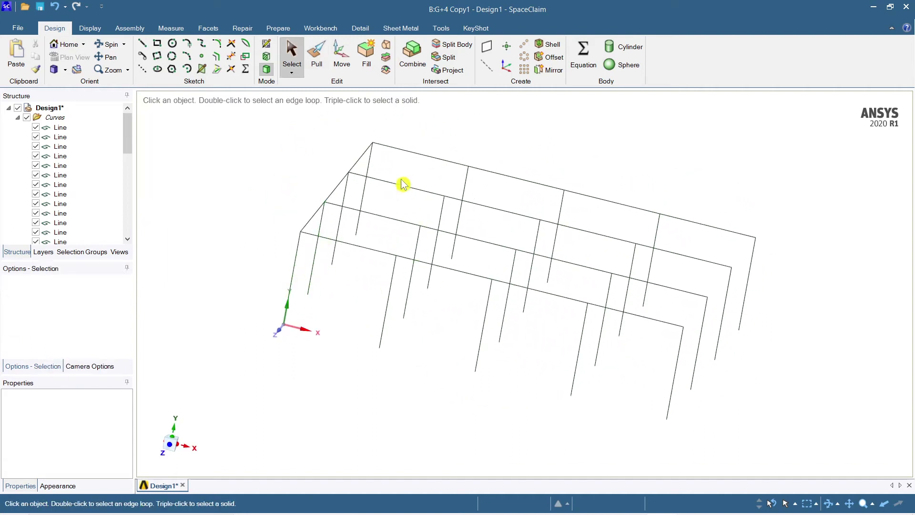
- Pattern the three end beam edges five times along the X axis at 3000 mm pitch
{"action": "left_click", "coordinate": [361, 161], "text": "ctrl"}
{"action": "left_click", "coordinate": [331, 195], "text": "ctrl"}
{"action": "left_click", "coordinate": [313, 223], "text": "ctrl"}
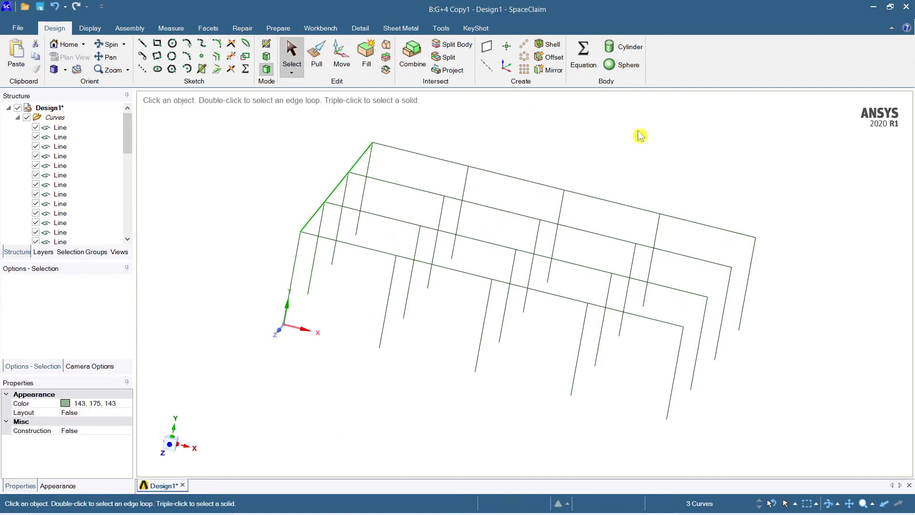
{"action": "left_click", "coordinate": [524, 45]}
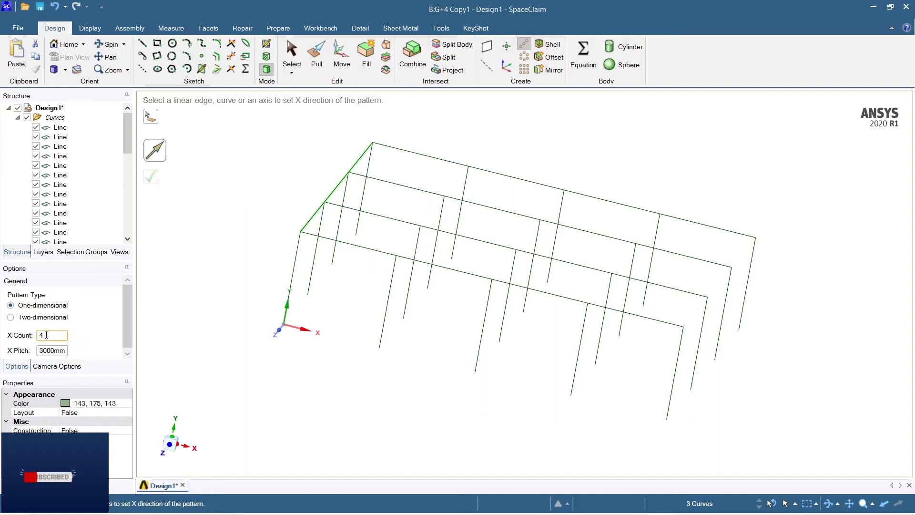
{"action": "left_click", "coordinate": [302, 333]}
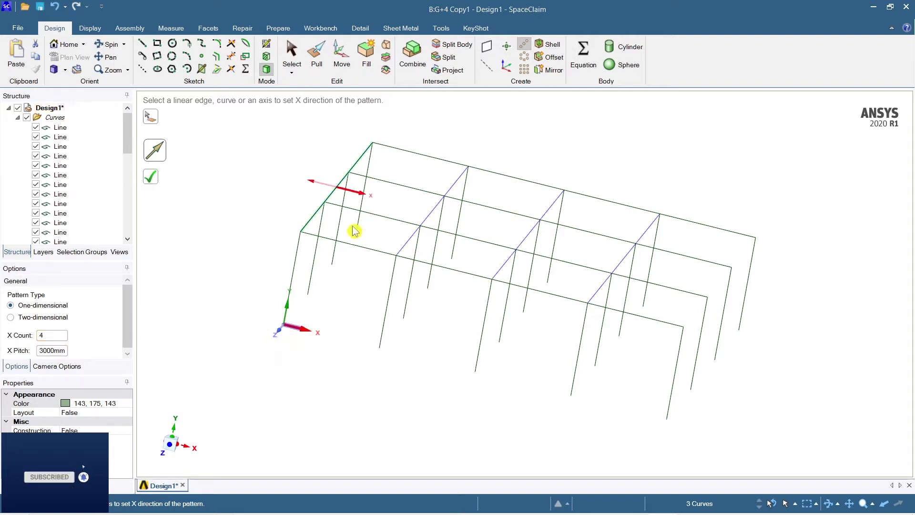
{"action": "left_click", "coordinate": [362, 195]}
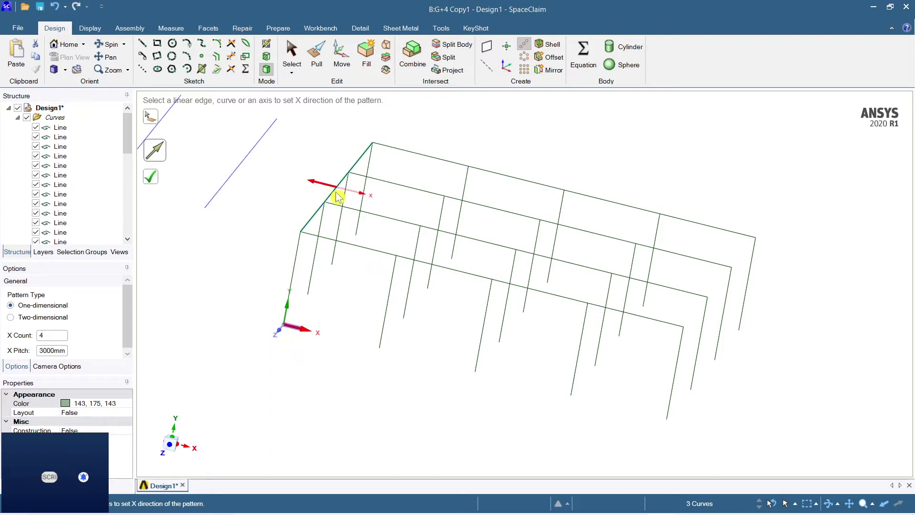
{"action": "left_click", "coordinate": [363, 193]}
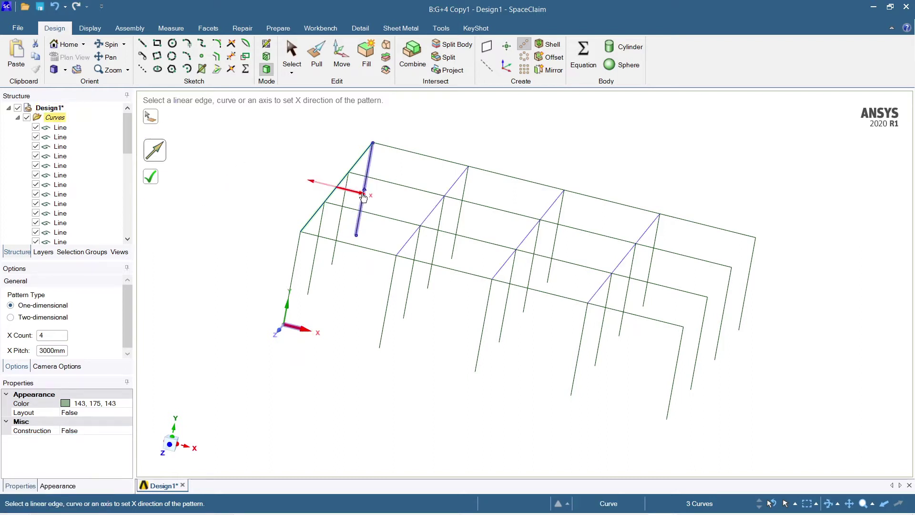
{"action": "left_click", "coordinate": [40, 337]}
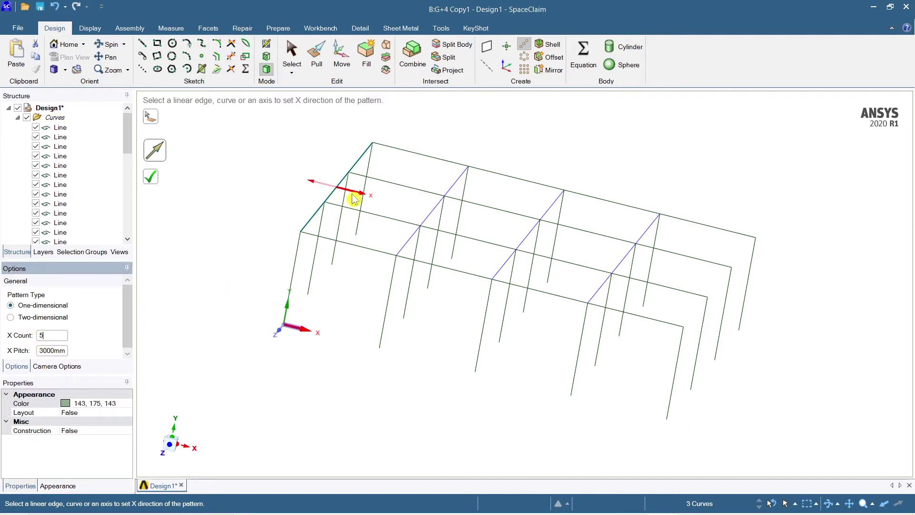
{"action": "key", "text": "Return"}
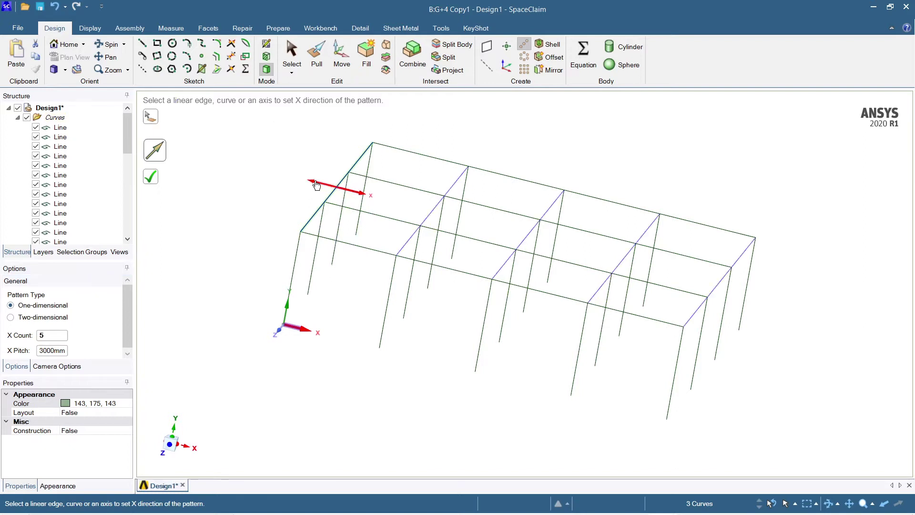
{"action": "left_click", "coordinate": [150, 183]}
{"action": "mouse_move", "coordinate": [433, 425]}
{"action": "middle_mouse_down", "text": "shift"}
{"action": "mouse_move", "coordinate": [469, 411]}
{"action": "mouse_move", "coordinate": [405, 409]}
{"action": "mouse_move", "coordinate": [453, 419]}
{"action": "mouse_move", "coordinate": [446, 439]}
{"action": "mouse_move", "coordinate": [513, 386]}
{"action": "mouse_move", "coordinate": [529, 446]}
{"action": "mouse_move", "coordinate": [474, 409]}
{"action": "mouse_move", "coordinate": [413, 424]}
{"action": "mouse_move", "coordinate": [501, 380]}
{"action": "mouse_move", "coordinate": [524, 408]}
{"action": "mouse_move", "coordinate": [482, 427]}
{"action": "mouse_move", "coordinate": [515, 384]}
{"action": "mouse_move", "coordinate": [520, 411]}
{"action": "mouse_move", "coordinate": [505, 423]}
{"action": "mouse_move", "coordinate": [523, 401]}
{"action": "mouse_move", "coordinate": [451, 425]}
{"action": "mouse_move", "coordinate": [517, 417]}
{"action": "mouse_move", "coordinate": [505, 445]}
{"action": "mouse_move", "coordinate": [493, 443]}
{"action": "mouse_move", "coordinate": [531, 435]}
{"action": "mouse_move", "coordinate": [534, 391]}
{"action": "middle_mouse_up", "text": "shift"}
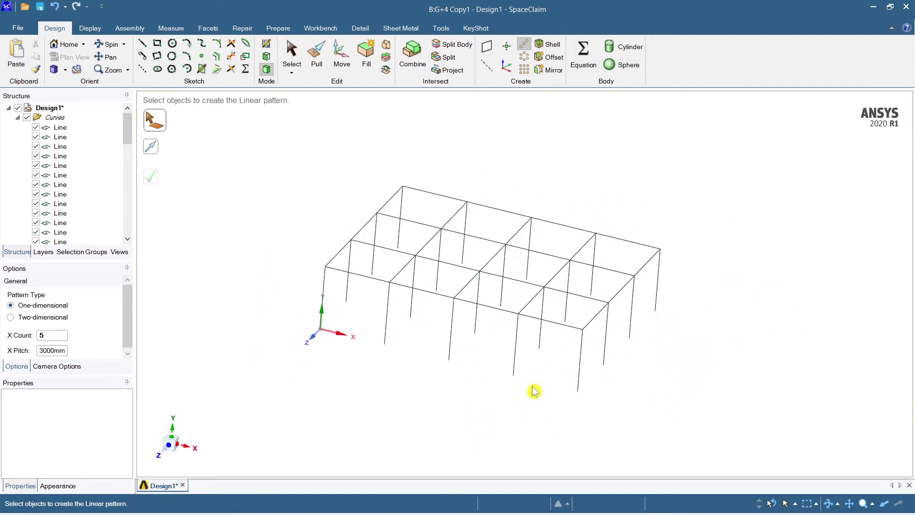
- Linear-pattern the whole storey wireframe 4 times along a vertical column at 3000 mm
{"action": "left_click_drag", "start_coordinate": [404, 199], "coordinate": [285, 151]}
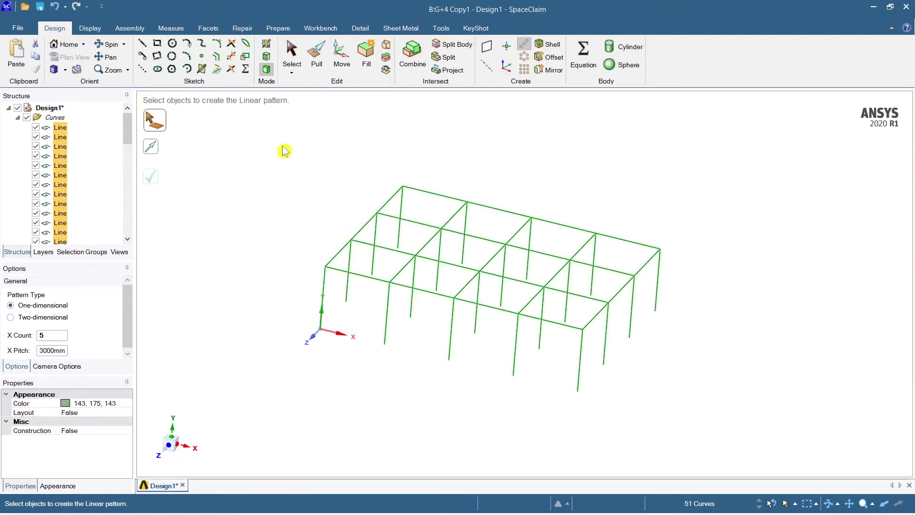
{"action": "left_click", "coordinate": [526, 50]}
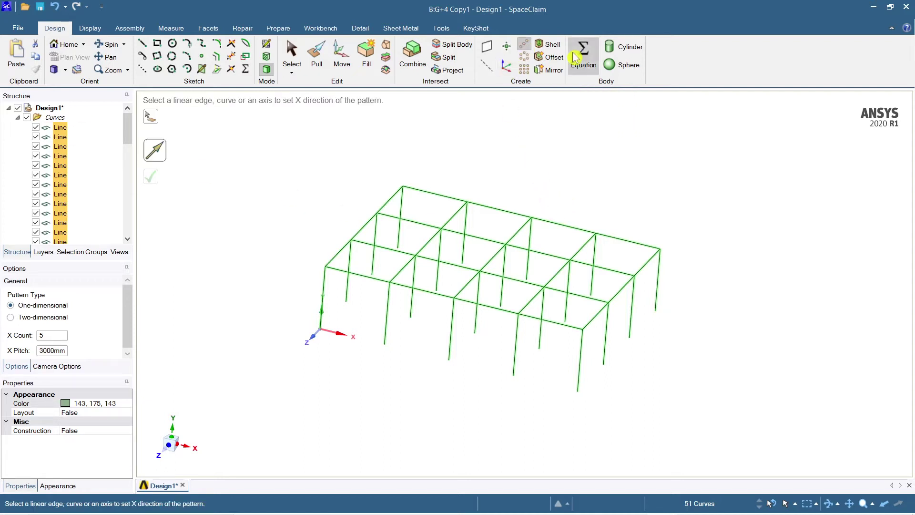
{"action": "left_click", "coordinate": [323, 317]}
{"action": "middle_click_drag", "start_coordinate": [443, 358], "coordinate": [448, 433], "text": "shift"}
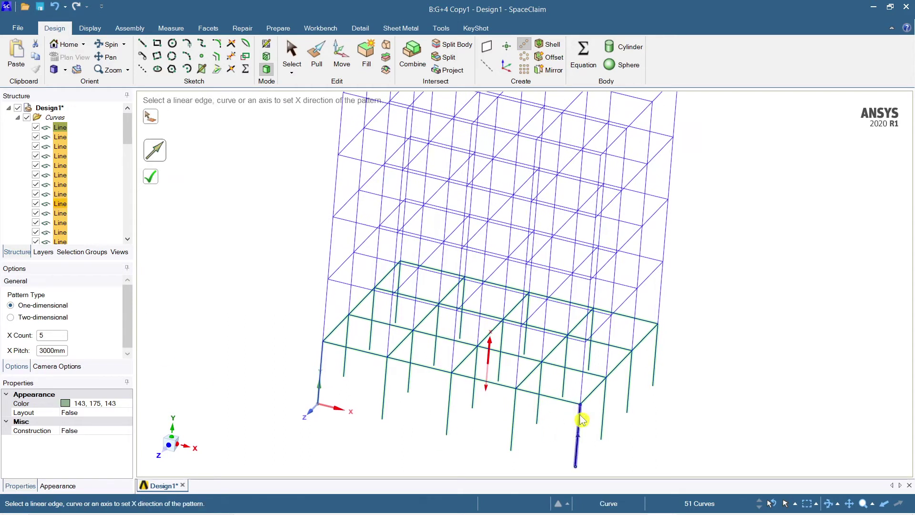
{"action": "scroll", "coordinate": [606, 422], "scroll_direction": "down", "scroll_amount": 5}
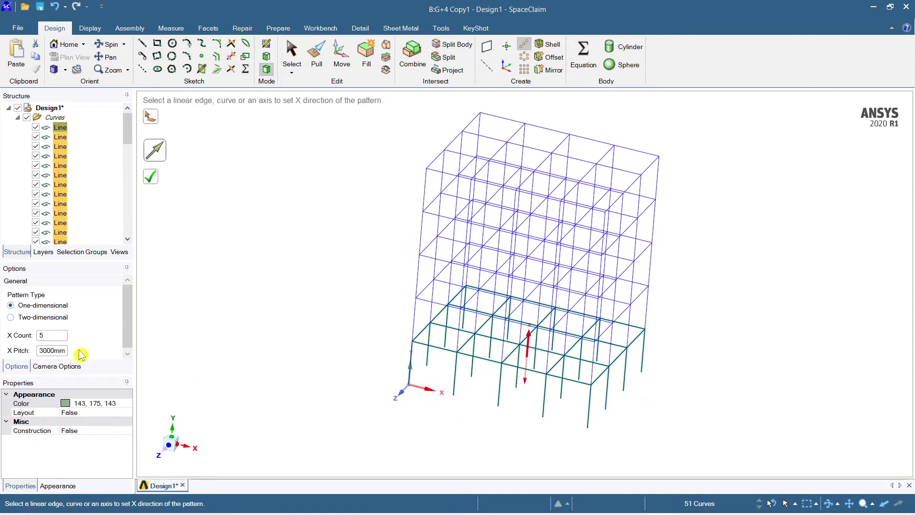
{"action": "left_click", "coordinate": [50, 334]}
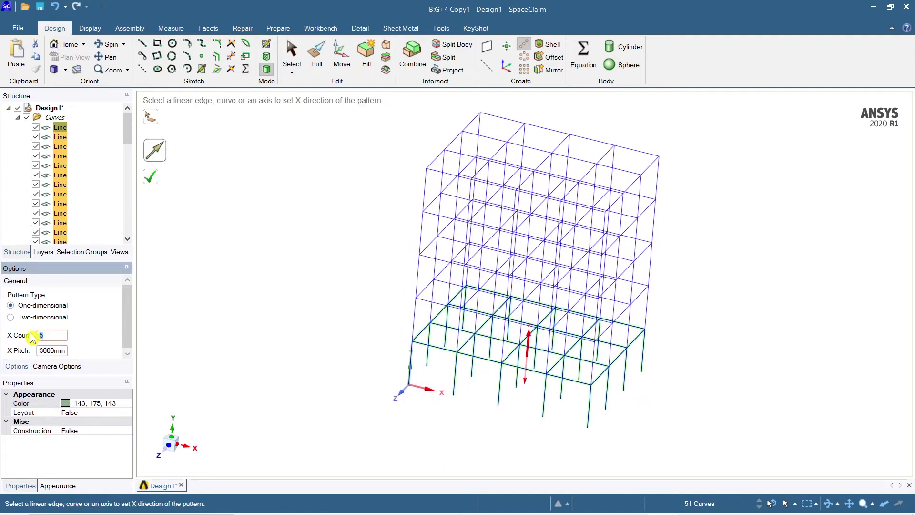
{"action": "key", "text": "BackSpace"}
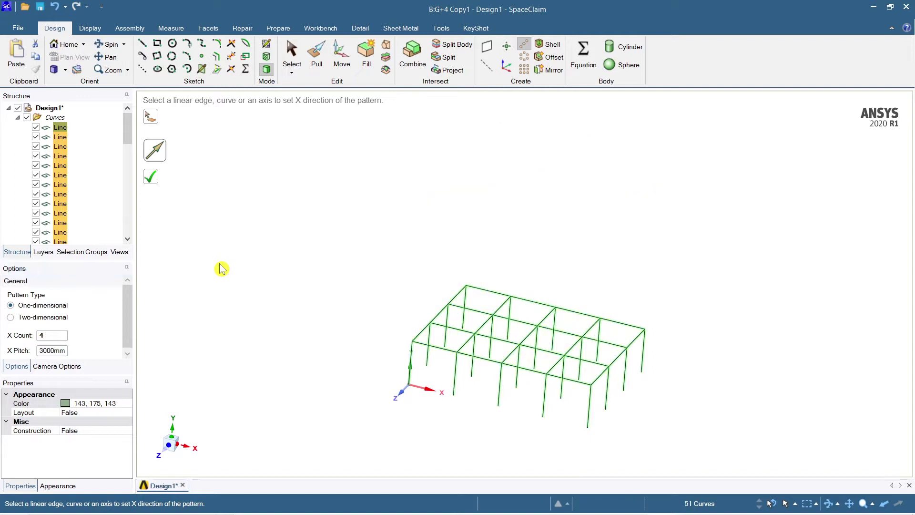
{"action": "left_click", "coordinate": [413, 375]}
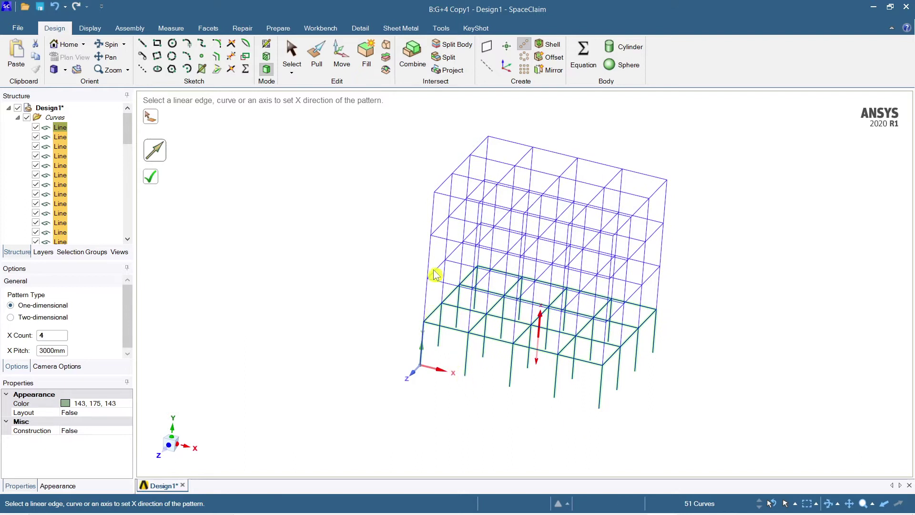
{"action": "left_click", "coordinate": [151, 177]}
- Check the frame's 204 curves, clear the selection and view the frame from the front
{"action": "middle_click_drag", "start_coordinate": [334, 370], "coordinate": [439, 399]}
{"action": "mouse_move", "coordinate": [603, 384]}
{"action": "middle_mouse_down"}
{"action": "mouse_move", "coordinate": [614, 380]}
{"action": "mouse_move", "coordinate": [613, 390]}
{"action": "middle_mouse_up"}
{"action": "middle_click_drag", "start_coordinate": [616, 393], "coordinate": [619, 401], "text": "shift"}
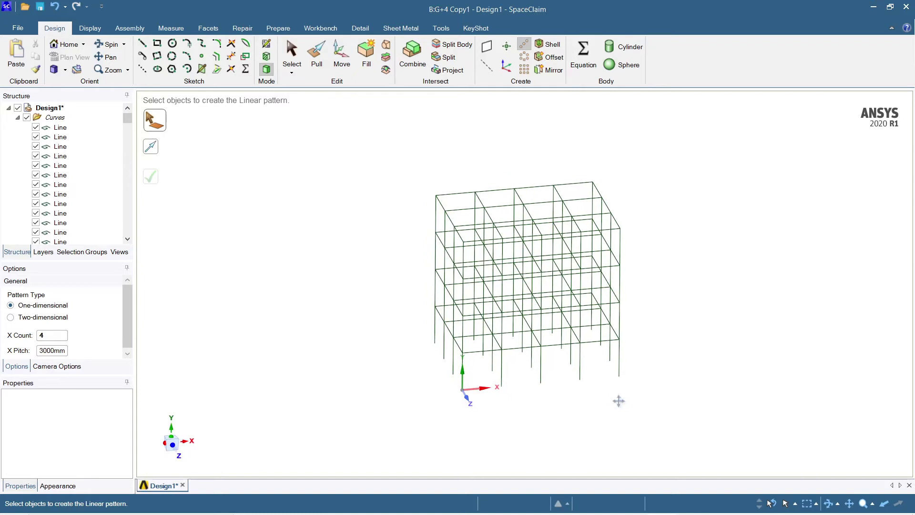
{"action": "left_click_drag", "start_coordinate": [695, 443], "coordinate": [432, 169]}
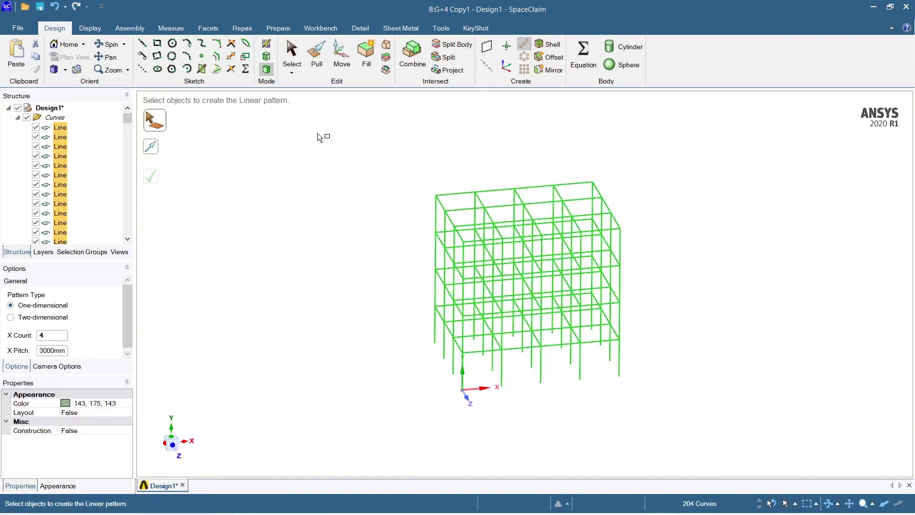
{"action": "scroll", "coordinate": [75, 193], "scroll_direction": "down", "scroll_amount": 1}
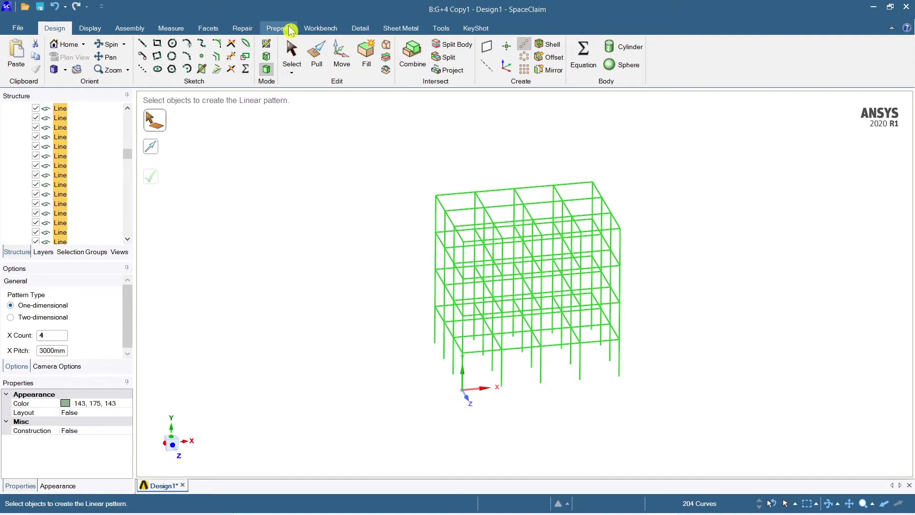
{"action": "left_click", "coordinate": [348, 136]}
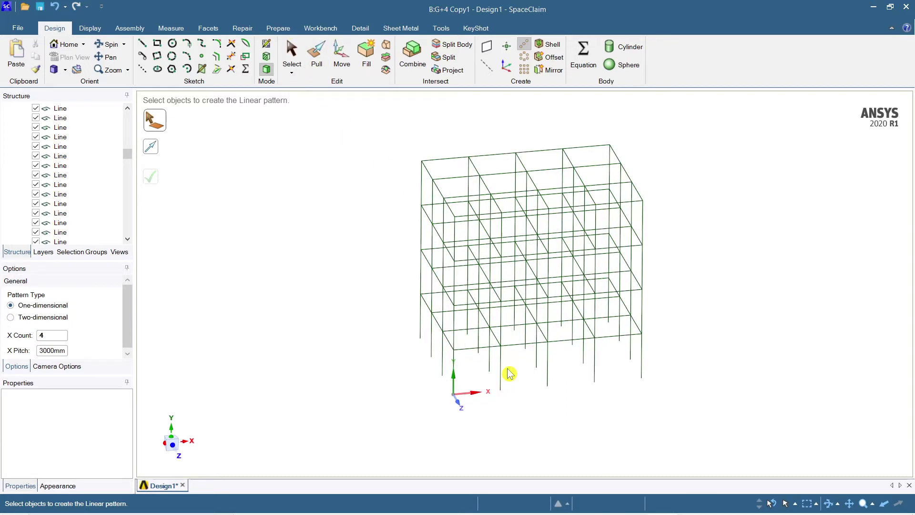
{"action": "scroll", "coordinate": [492, 368], "scroll_direction": "up", "scroll_amount": 2}
{"action": "scroll", "coordinate": [515, 368], "scroll_direction": "up", "scroll_amount": 3}
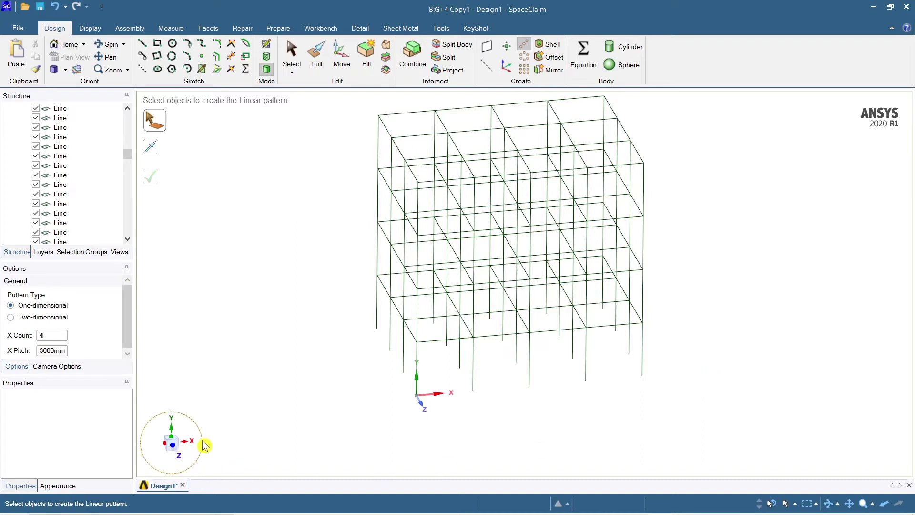
{"action": "left_click", "coordinate": [174, 449]}
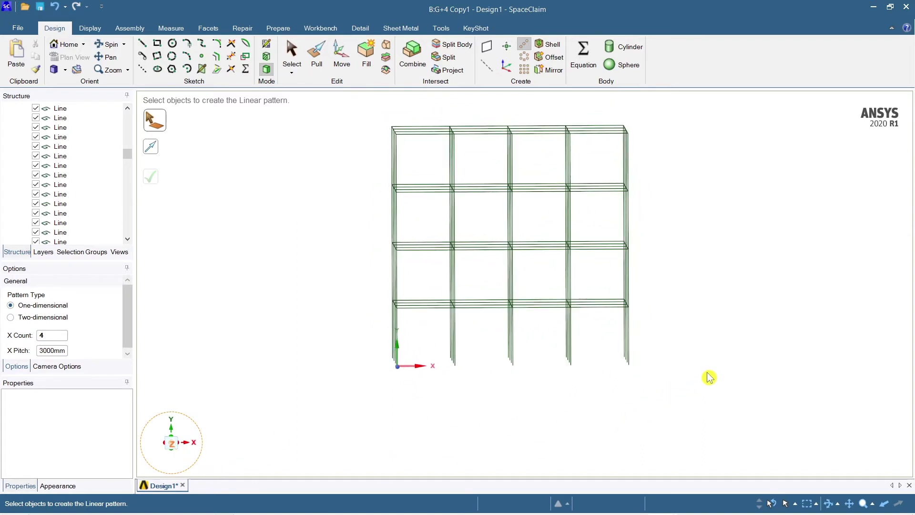
- Box-select the column lines row by row until all 80 columns are selected
{"action": "left_click_drag", "start_coordinate": [729, 354], "coordinate": [361, 339]}
{"action": "left_click_drag", "start_coordinate": [355, 260], "coordinate": [355, 261], "text": "ctrl"}
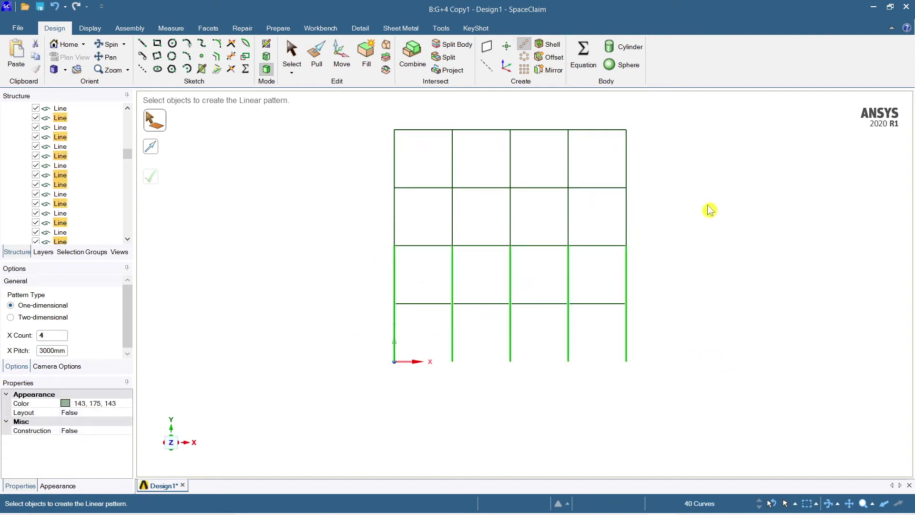
{"action": "left_click_drag", "start_coordinate": [543, 207], "coordinate": [360, 198], "text": "ctrl"}
{"action": "left_click_drag", "start_coordinate": [706, 160], "coordinate": [500, 163], "text": "ctrl"}
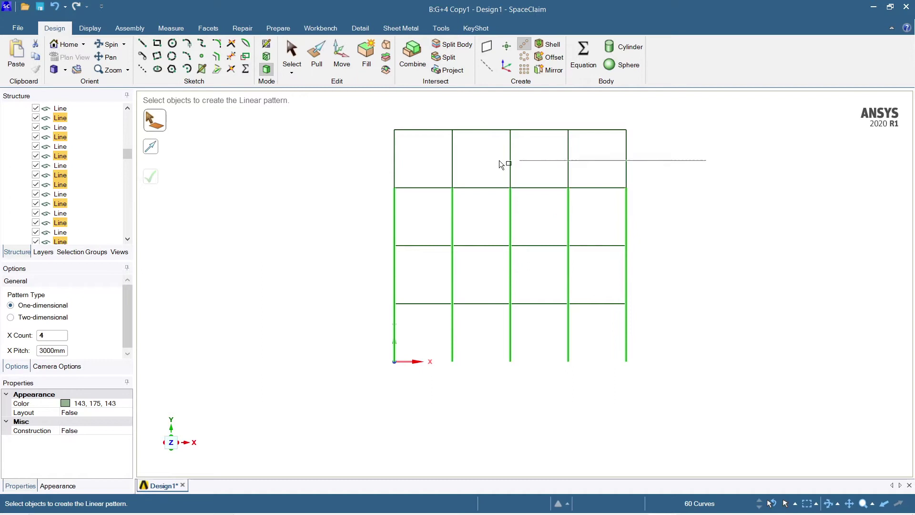
{"action": "left_click_drag", "start_coordinate": [322, 152], "coordinate": [323, 153], "text": "ctrl"}
{"action": "middle_click_drag", "start_coordinate": [457, 303], "coordinate": [478, 333]}
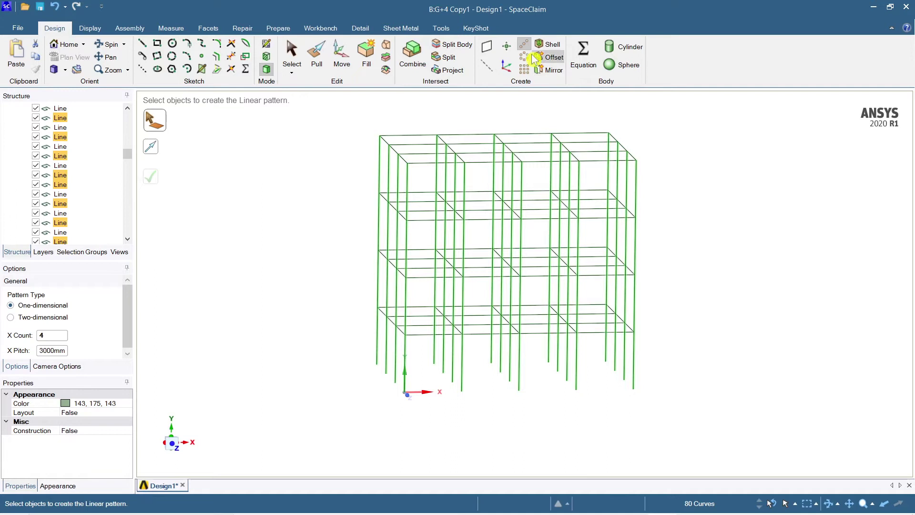
- Assign a Rectangle beam profile to the 80 selected columns
{"action": "left_click", "coordinate": [278, 28]}
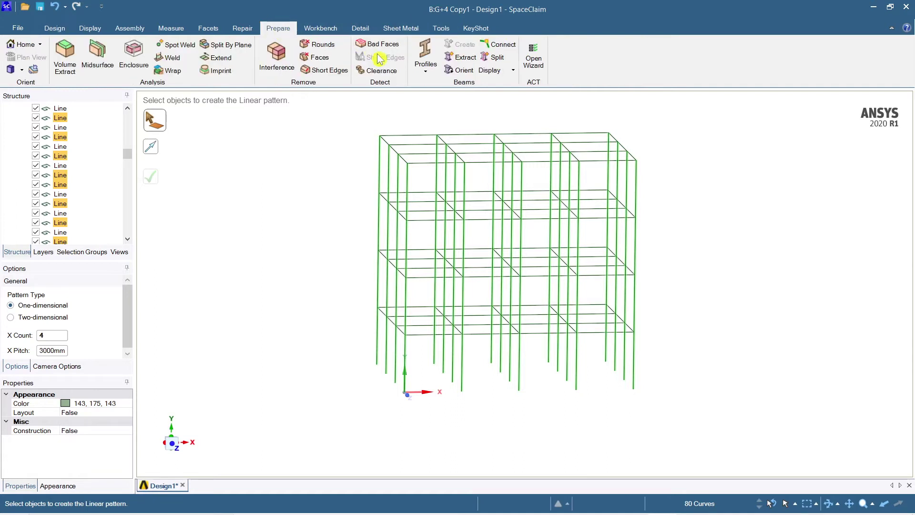
{"action": "left_click", "coordinate": [425, 73]}
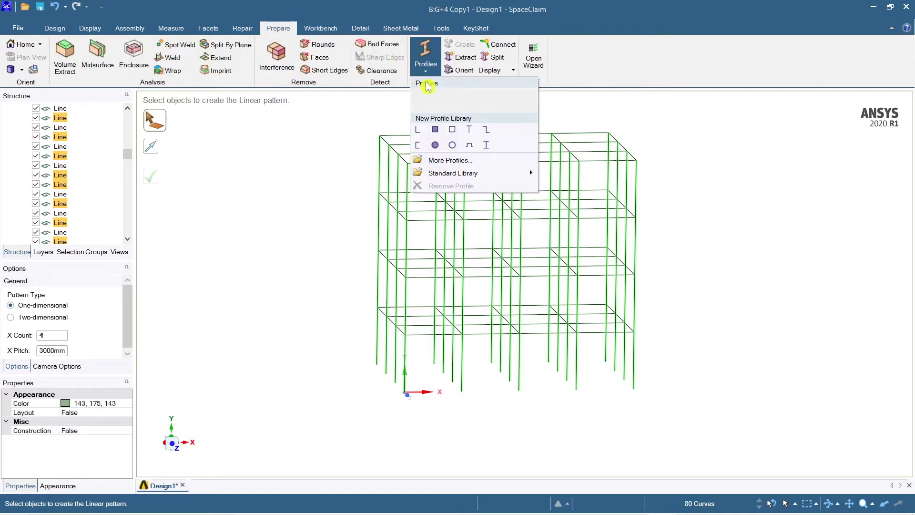
{"action": "left_click", "coordinate": [440, 135]}
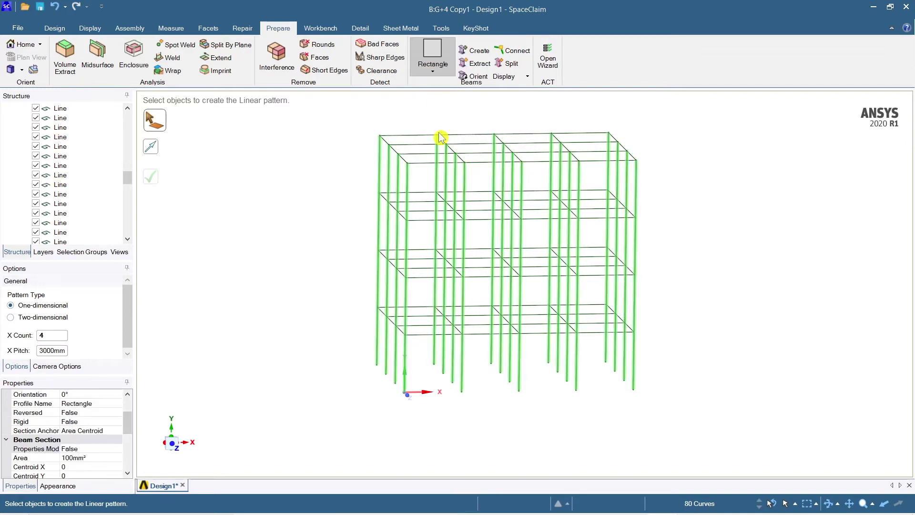
- Open the Rectangle profile under Beam Profiles for editing as a 10 × 10 mm section
{"action": "scroll", "coordinate": [66, 234], "scroll_direction": "down", "scroll_amount": 5}
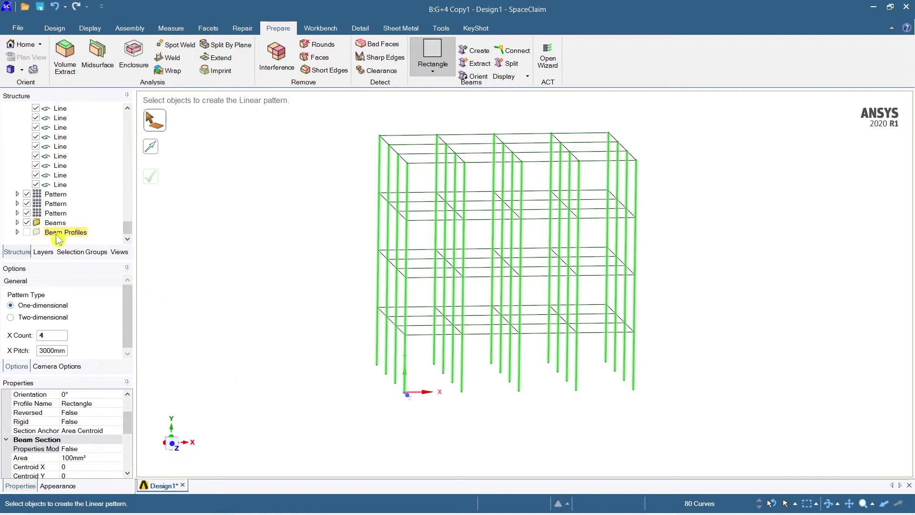
{"action": "left_click", "coordinate": [49, 234]}
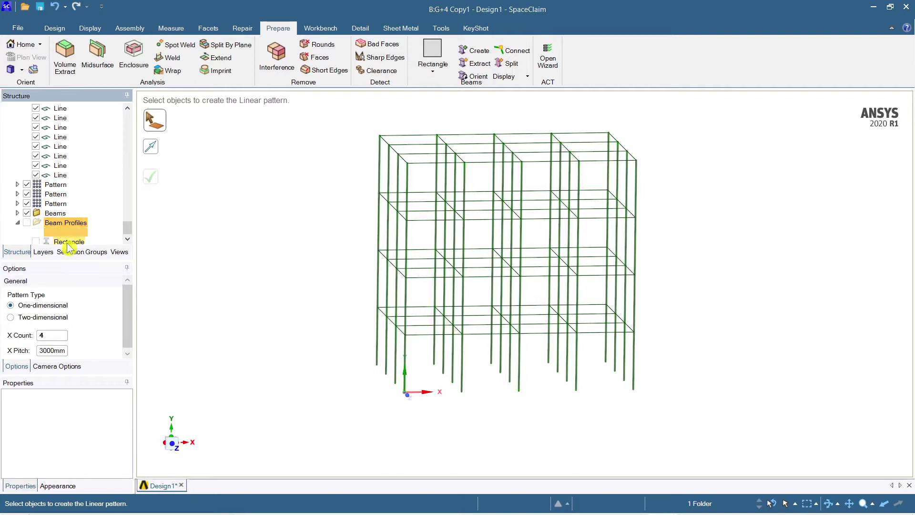
{"action": "left_click", "coordinate": [66, 241]}
{"action": "left_click", "coordinate": [67, 234]}
{"action": "right_click", "coordinate": [66, 234]}
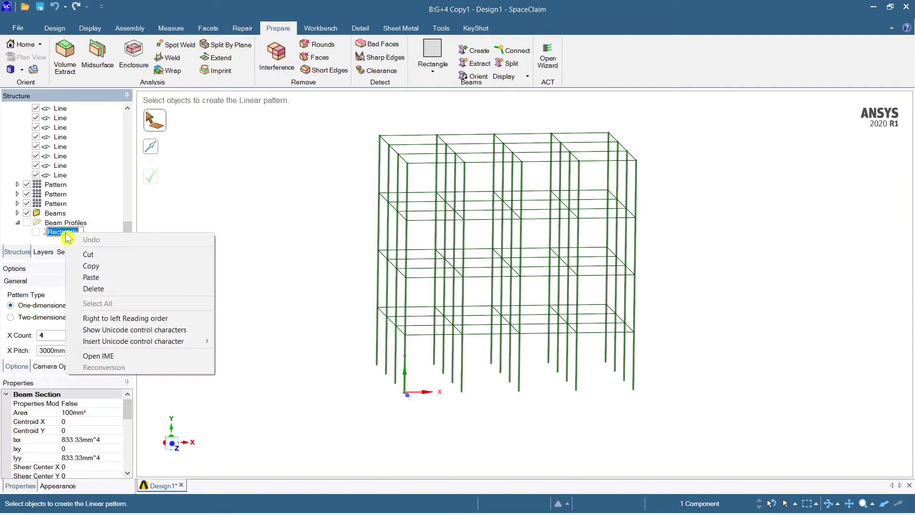
{"action": "left_click", "coordinate": [102, 204]}
{"action": "left_click", "coordinate": [82, 232]}
{"action": "right_click", "coordinate": [82, 232]}
{"action": "left_click", "coordinate": [106, 237]}
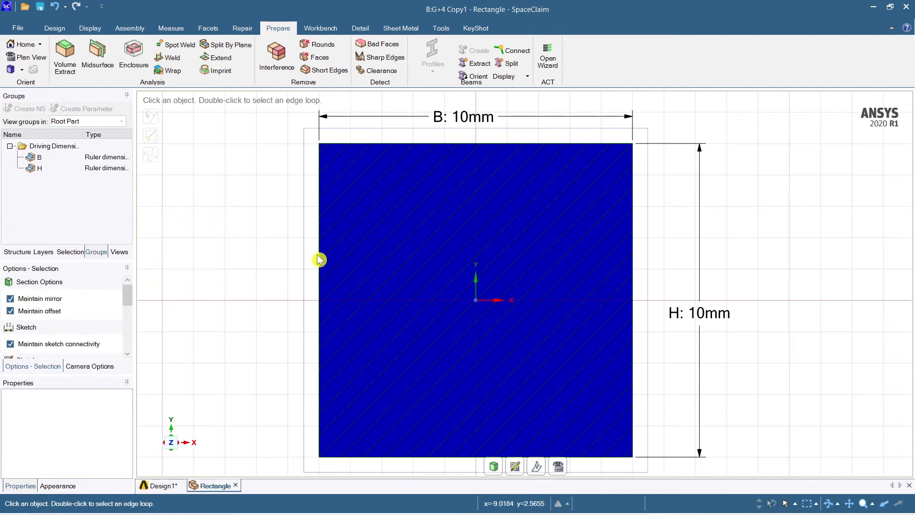
- Set the Rectangle profile's width B to 230 mm
{"action": "scroll", "coordinate": [365, 274], "scroll_direction": "down", "scroll_amount": 4}
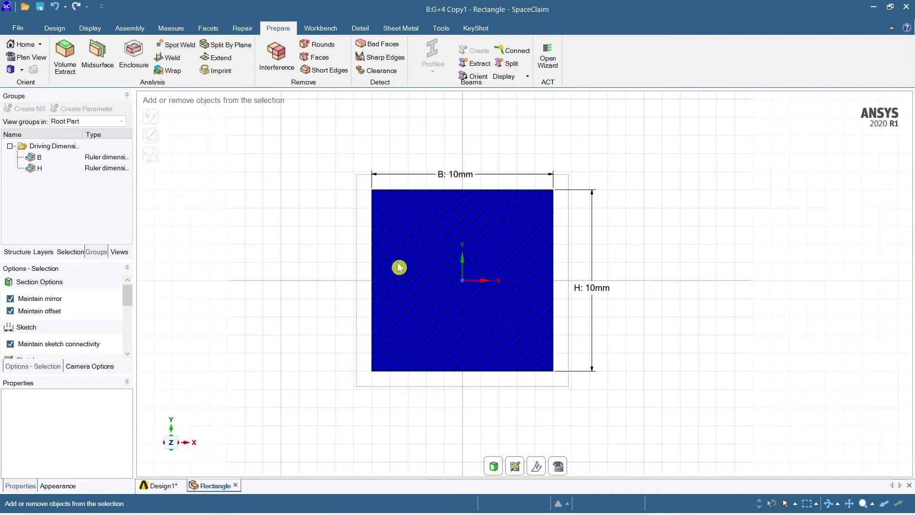
{"action": "left_click", "coordinate": [76, 158]}
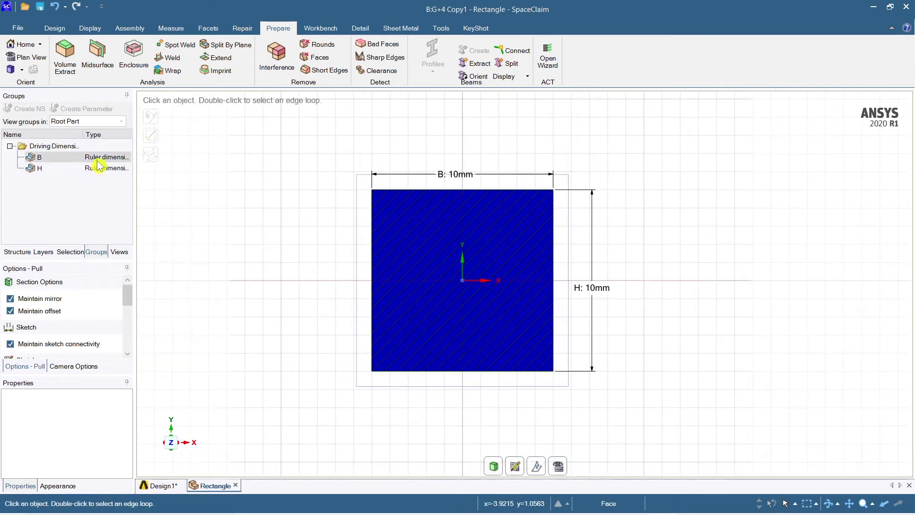
{"action": "left_click", "coordinate": [101, 179]}
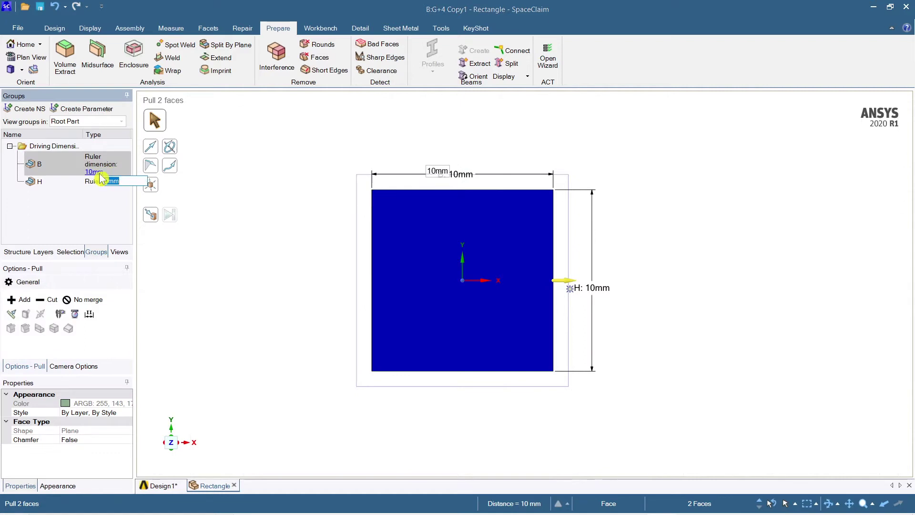
{"action": "left_click", "coordinate": [99, 205]}
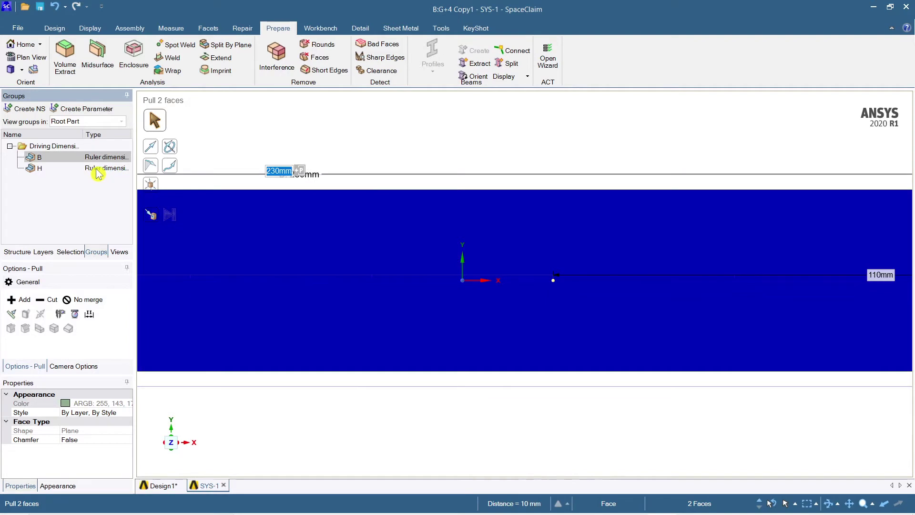
{"action": "left_click", "coordinate": [98, 174]}
- Set the profile's height H to 300 mm and return to the Design1 frame
{"action": "left_click", "coordinate": [98, 176]}
{"action": "left_click", "coordinate": [97, 184]}
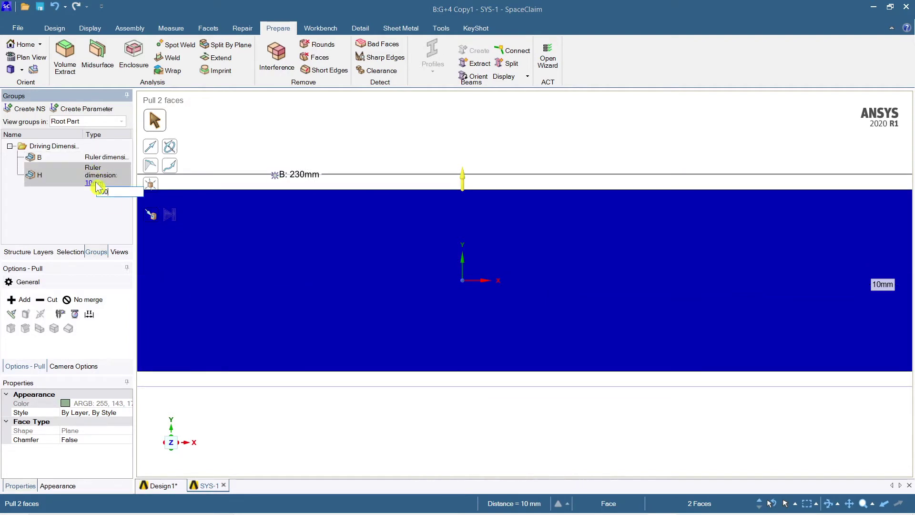
{"action": "type", "text": "100"}
{"action": "key", "text": "Return"}
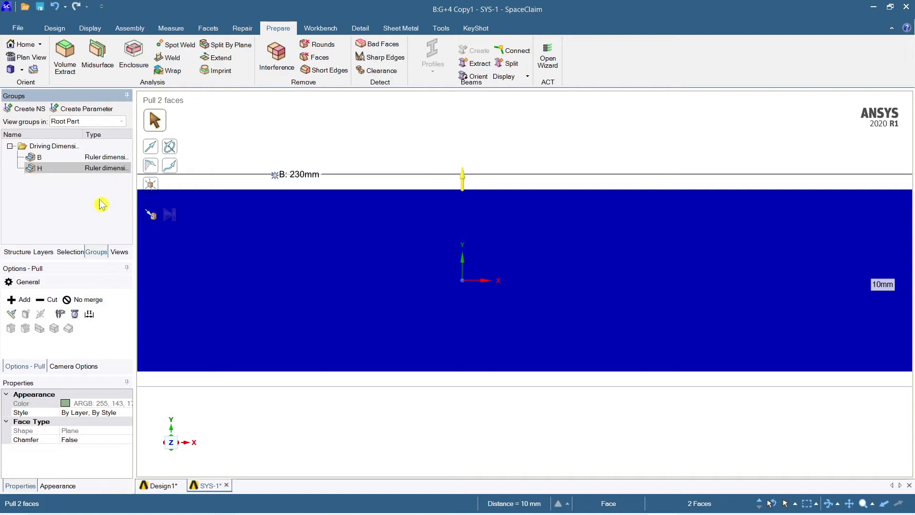
{"action": "scroll", "coordinate": [450, 291], "scroll_direction": "down", "scroll_amount": 10}
{"action": "scroll", "coordinate": [453, 305], "scroll_direction": "down", "scroll_amount": 5}
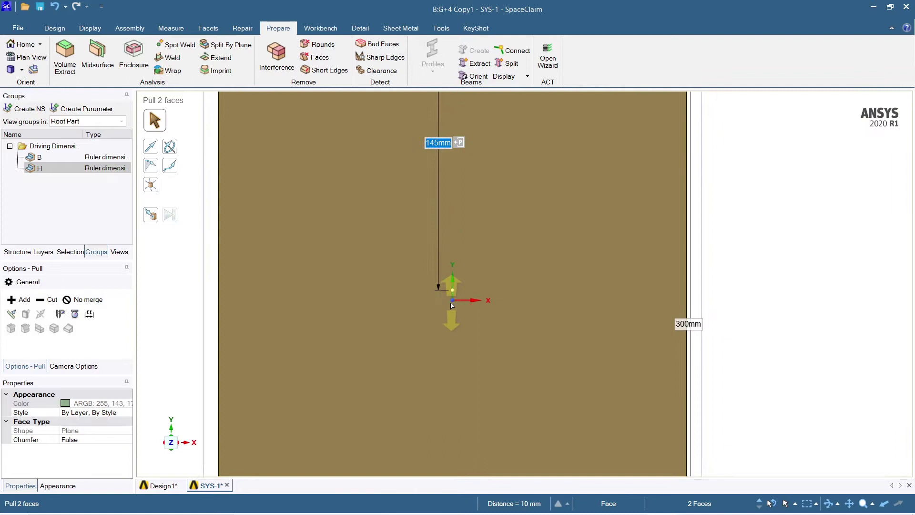
{"action": "scroll", "coordinate": [452, 305], "scroll_direction": "down", "scroll_amount": 5}
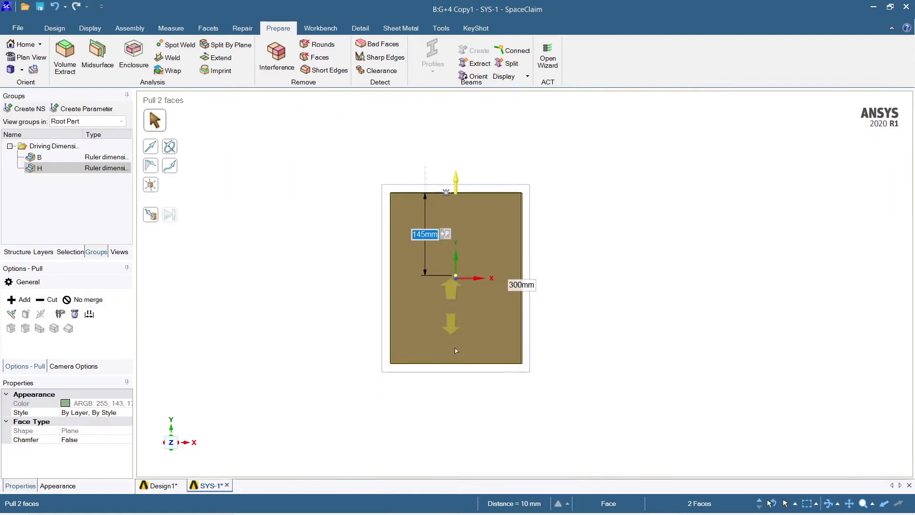
{"action": "left_click", "coordinate": [16, 253]}
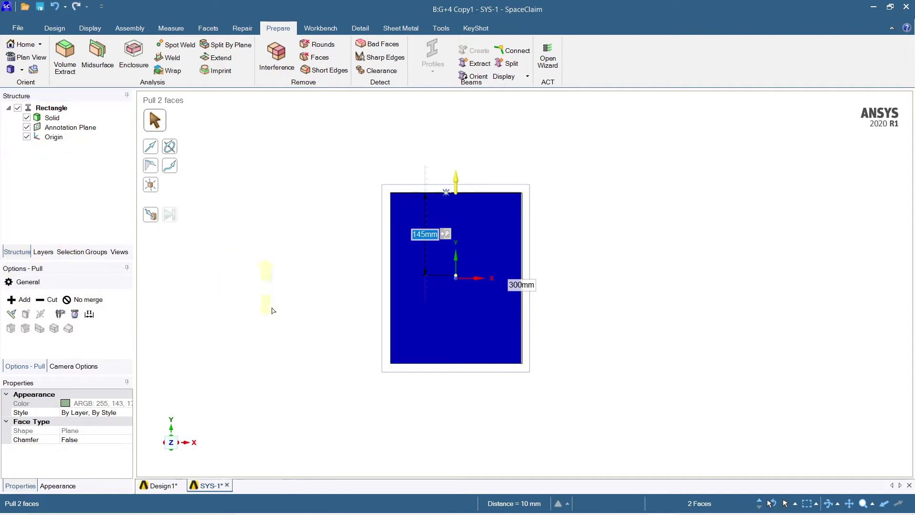
{"action": "left_click", "coordinate": [161, 487]}
{"action": "middle_click_drag", "start_coordinate": [627, 384], "coordinate": [621, 429], "text": "shift"}
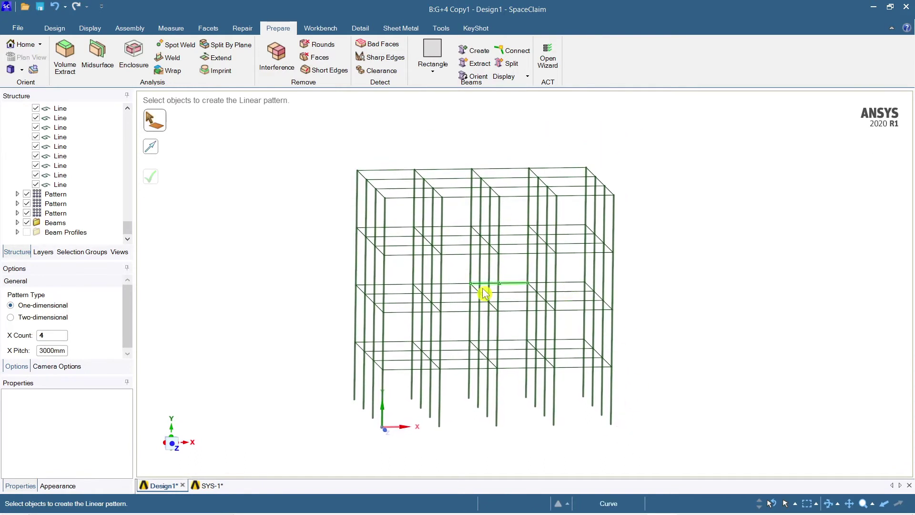
- Show the frame in a centred front view with the Design select tool active
{"action": "scroll", "coordinate": [496, 291], "scroll_direction": "up", "scroll_amount": 4}
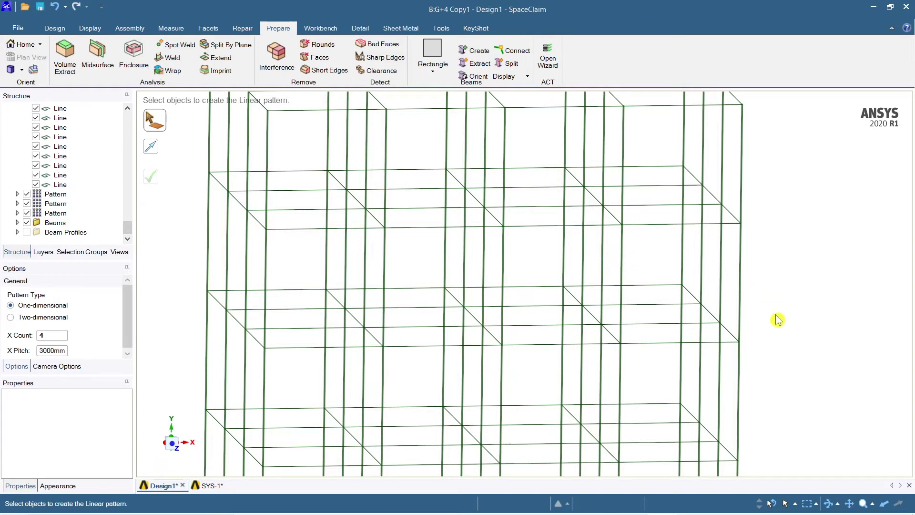
{"action": "scroll", "coordinate": [778, 320], "scroll_direction": "down", "scroll_amount": 3}
{"action": "middle_click_drag", "start_coordinate": [784, 354], "coordinate": [743, 286], "text": "shift"}
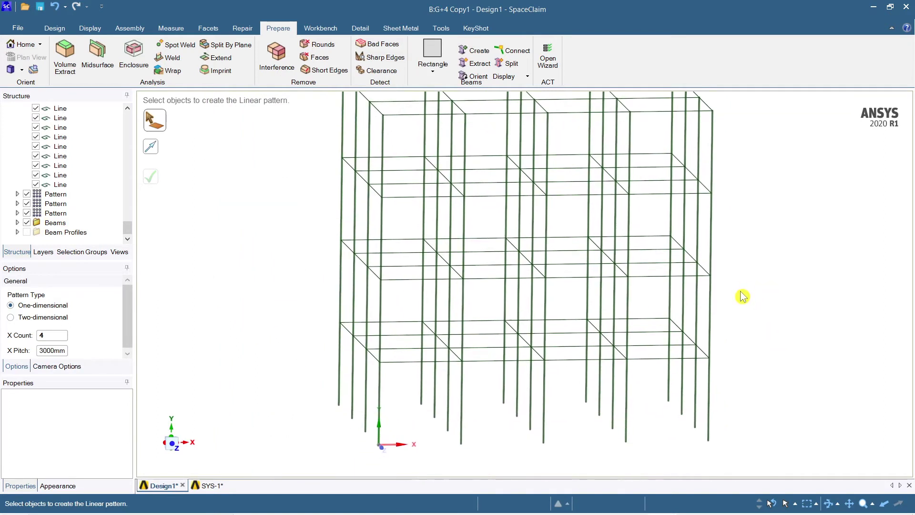
{"action": "scroll", "coordinate": [742, 297], "scroll_direction": "down", "scroll_amount": 1}
{"action": "mouse_move", "coordinate": [756, 327]}
{"action": "middle_mouse_down", "text": "shift"}
{"action": "mouse_move", "coordinate": [738, 336]}
{"action": "mouse_move", "coordinate": [782, 341]}
{"action": "mouse_move", "coordinate": [769, 350]}
{"action": "middle_mouse_up", "text": "shift"}
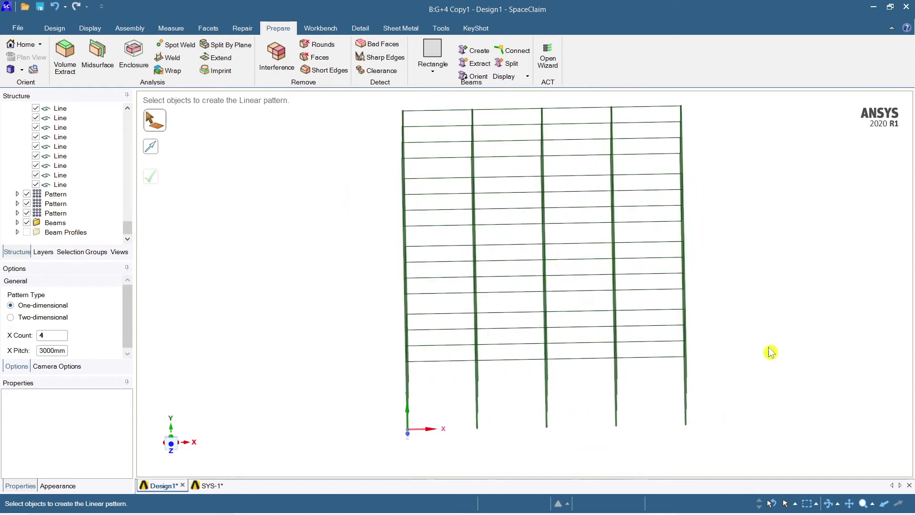
{"action": "left_click", "coordinate": [172, 444]}
{"action": "middle_click_drag", "start_coordinate": [609, 432], "coordinate": [583, 428], "text": "shift"}
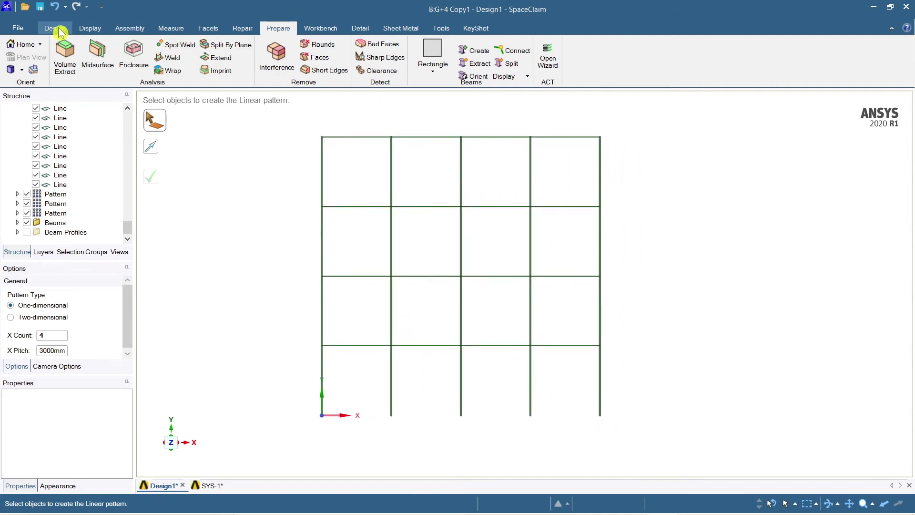
{"action": "left_click", "coordinate": [56, 27]}
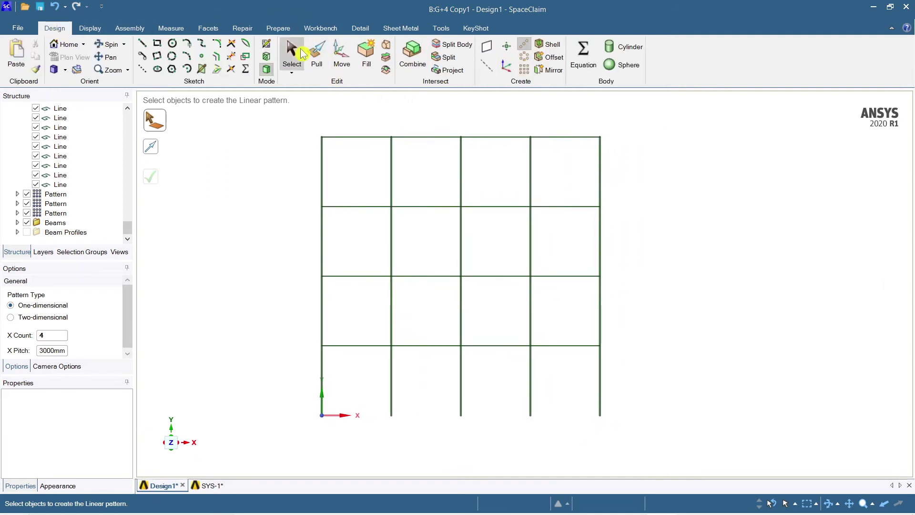
{"action": "key", "text": "Escape"}
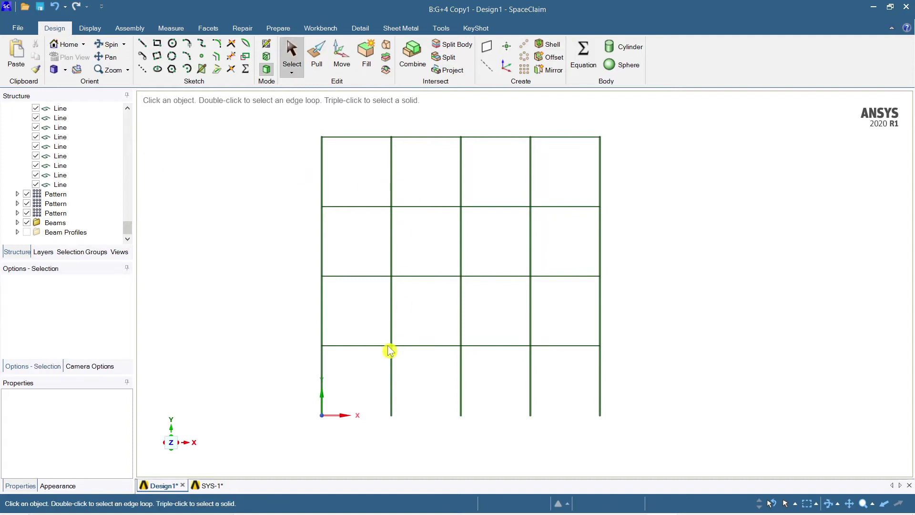
- Box-select the horizontal beam lines of all four bays, 64 curves in total
{"action": "left_click_drag", "start_coordinate": [360, 298], "coordinate": [358, 115]}
{"action": "left_click_drag", "start_coordinate": [441, 419], "coordinate": [432, 217]}
{"action": "left_click_drag", "start_coordinate": [421, 125], "coordinate": [419, 117]}
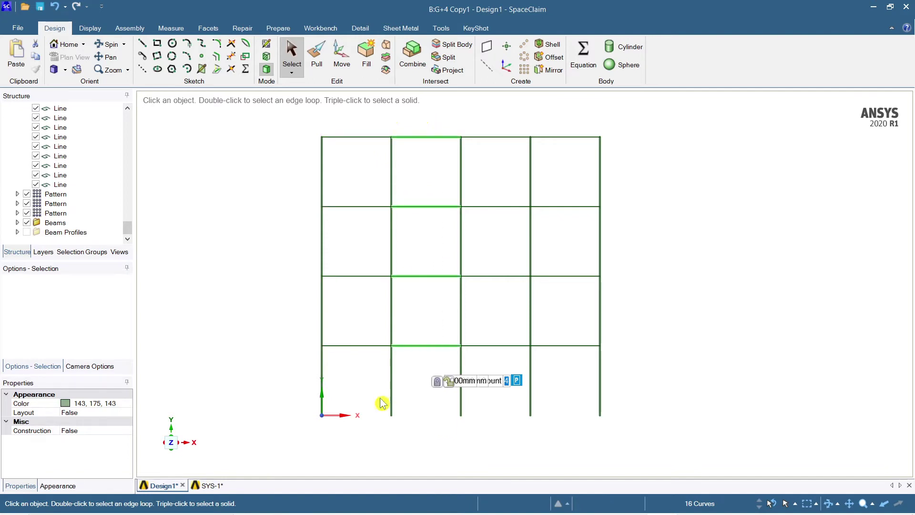
{"action": "left_click_drag", "start_coordinate": [344, 172], "coordinate": [356, 114], "text": "ctrl"}
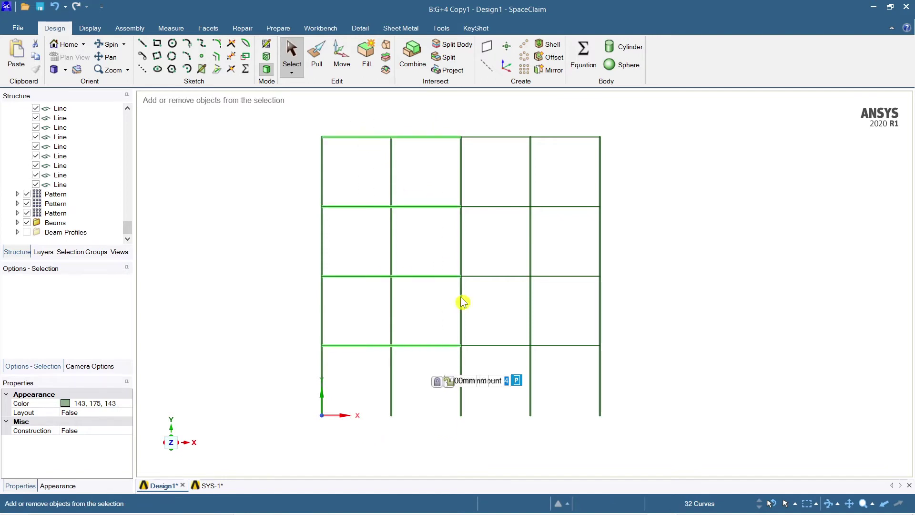
{"action": "left_click_drag", "start_coordinate": [484, 122], "coordinate": [484, 122], "text": "ctrl"}
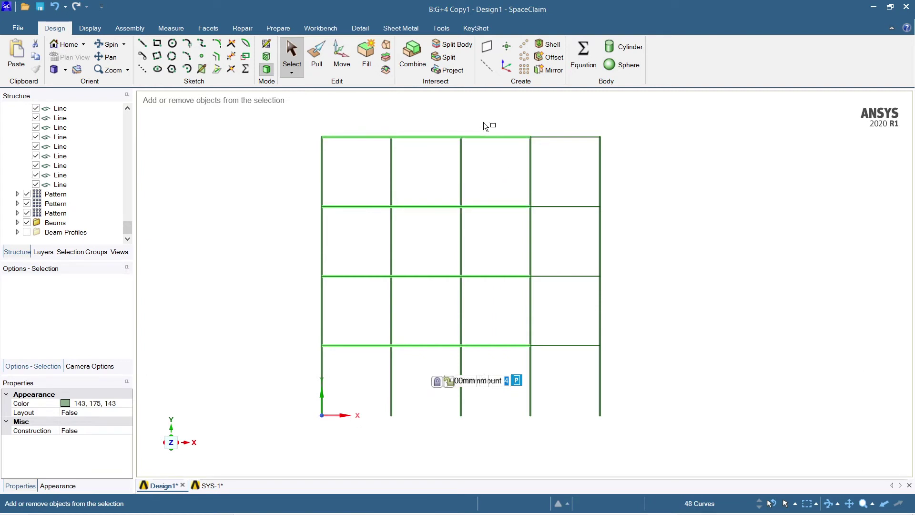
{"action": "left_click_drag", "start_coordinate": [574, 234], "coordinate": [577, 107], "text": "ctrl"}
{"action": "middle_click_drag", "start_coordinate": [657, 327], "coordinate": [695, 358]}
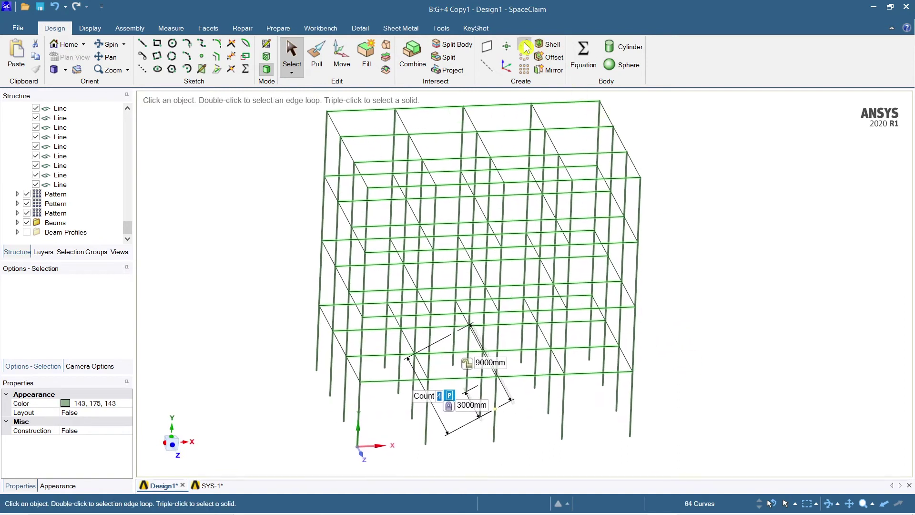
- Assign a new rectangular beam profile to the selected horizontal beams
{"action": "left_click", "coordinate": [285, 32]}
{"action": "left_click", "coordinate": [433, 71]}
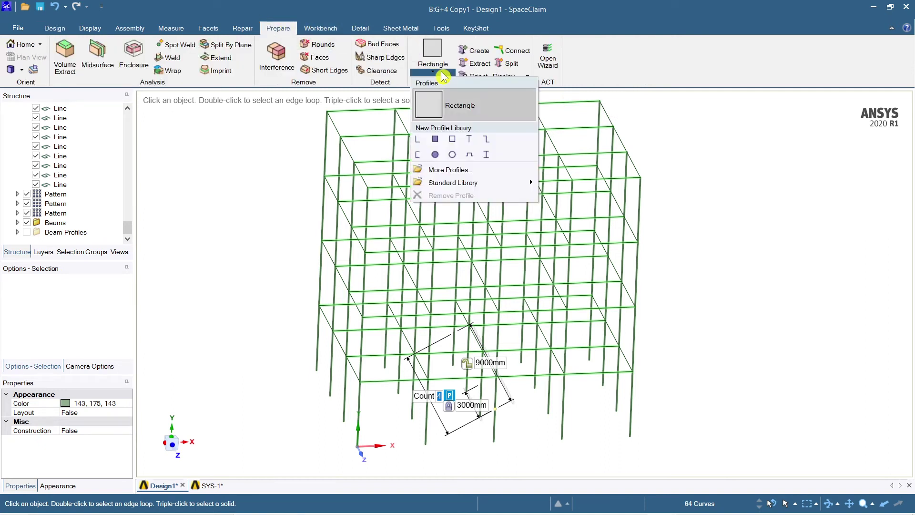
{"action": "left_click", "coordinate": [436, 139]}
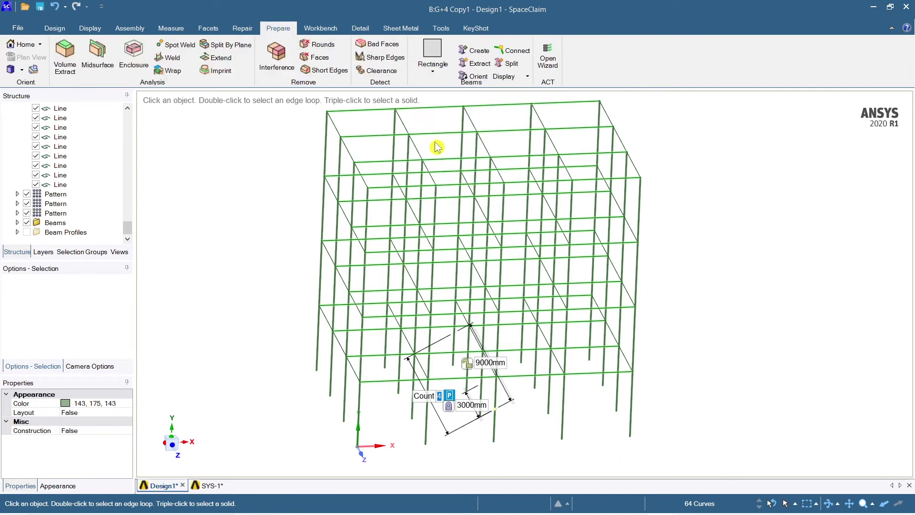
- Open the Rectangle2 profile from Beam Profiles for editing as a 10 × 10 mm sketch
{"action": "left_click", "coordinate": [53, 233]}
{"action": "double_click", "coordinate": [53, 232]}
{"action": "left_click", "coordinate": [67, 233]}
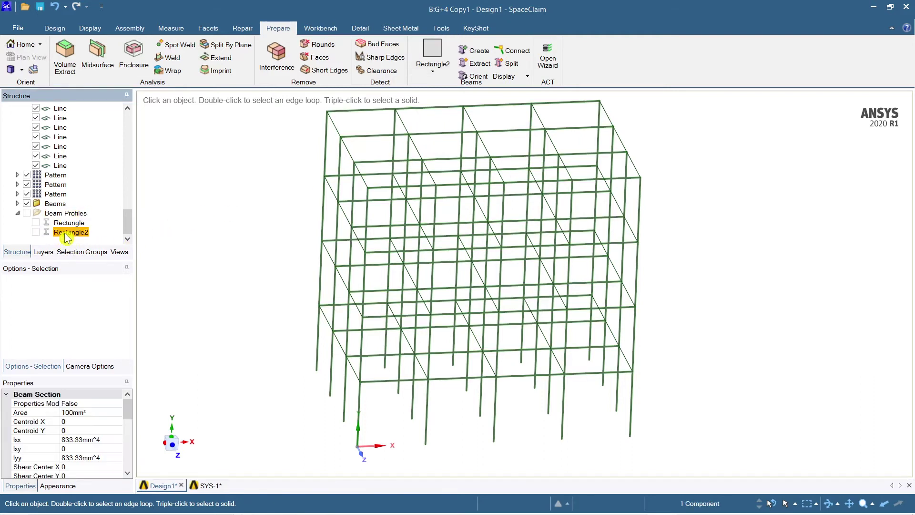
{"action": "left_click_drag", "start_coordinate": [80, 261], "coordinate": [82, 296]}
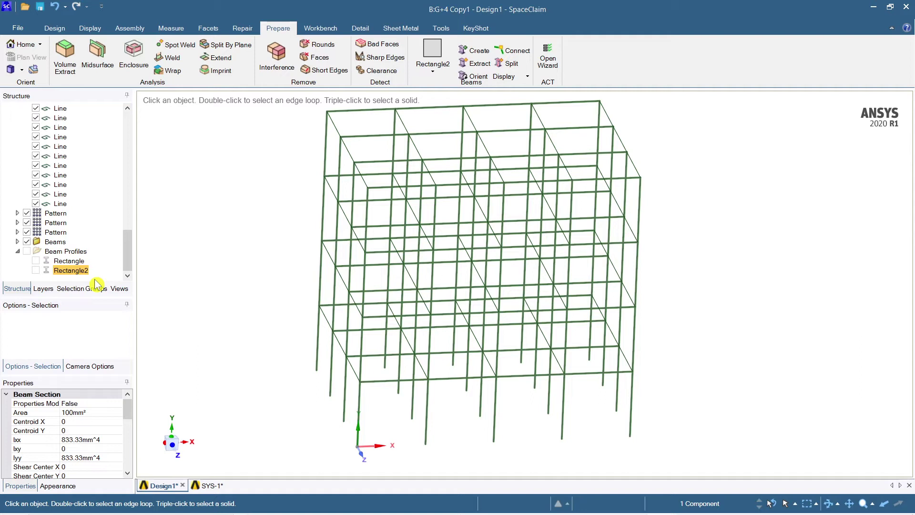
{"action": "middle_click_drag", "start_coordinate": [301, 373], "coordinate": [322, 379], "text": "ctrl"}
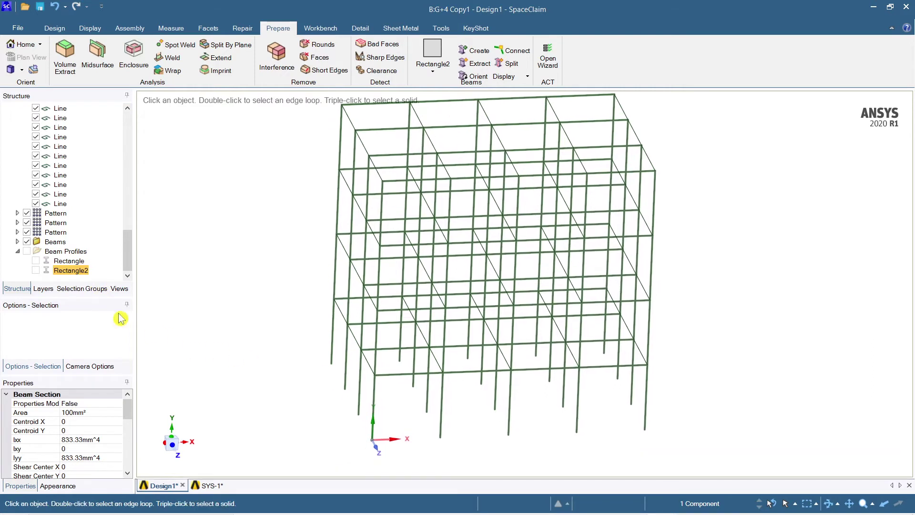
{"action": "right_click", "coordinate": [68, 271]}
{"action": "left_click", "coordinate": [94, 279]}
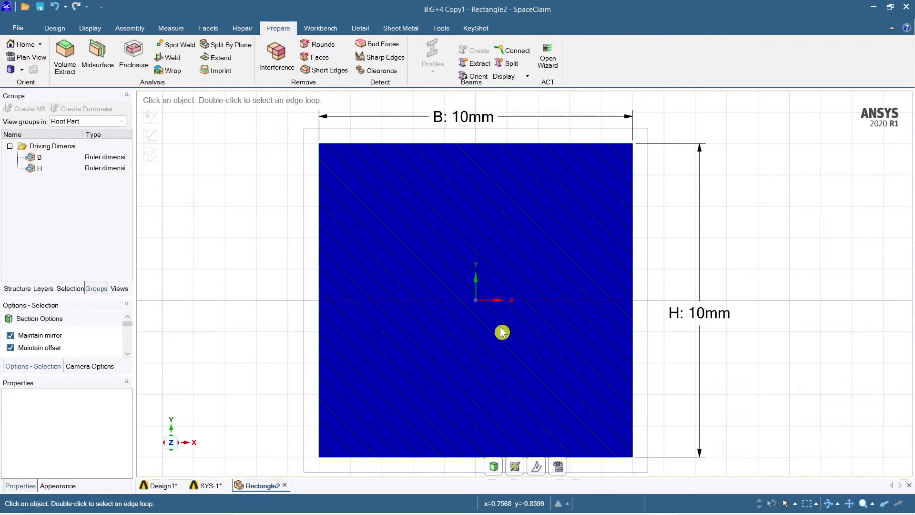
- Set Rectangle2's B to 230 mm and H to 350 mm, then return to Design1
{"action": "middle_click_drag", "start_coordinate": [505, 358], "coordinate": [504, 378], "text": "ctrl"}
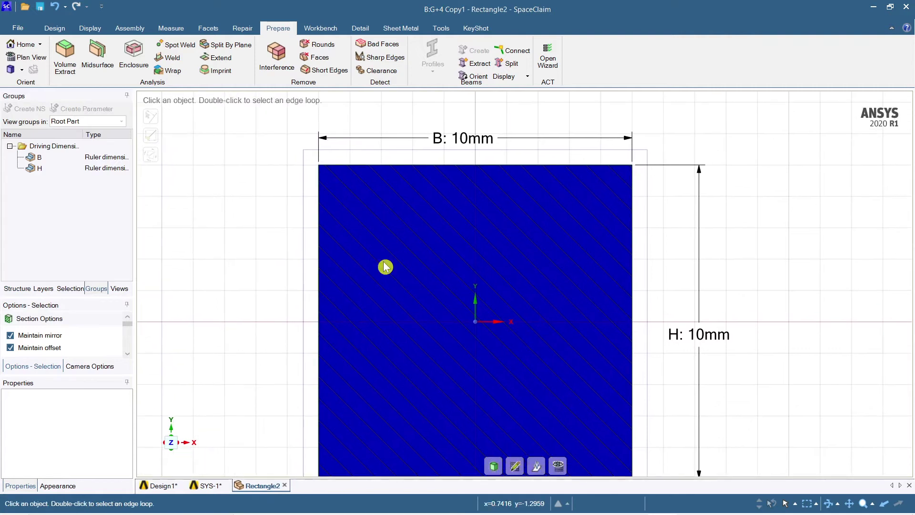
{"action": "mouse_move", "coordinate": [463, 364]}
{"action": "middle_mouse_down", "text": "ctrl"}
{"action": "mouse_move", "coordinate": [472, 358]}
{"action": "mouse_move", "coordinate": [474, 323]}
{"action": "middle_mouse_up", "text": "ctrl"}
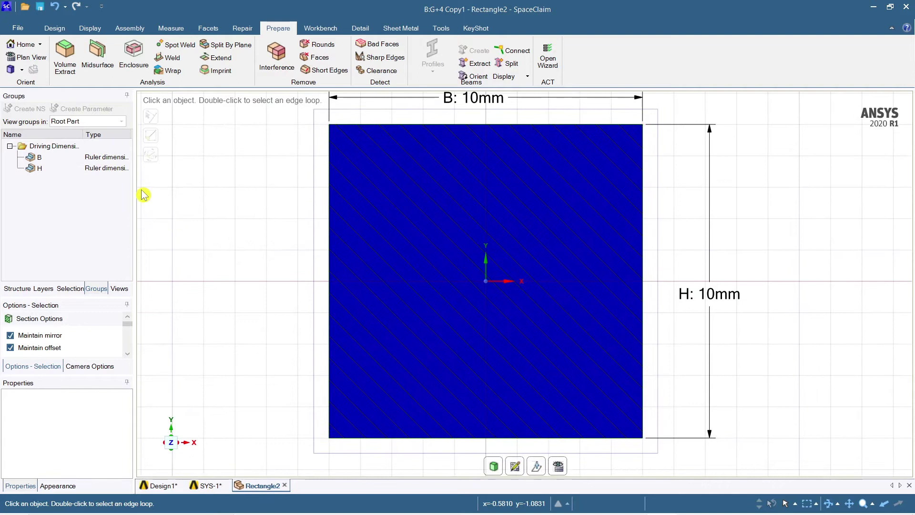
{"action": "left_click", "coordinate": [109, 157]}
{"action": "left_click", "coordinate": [95, 173]}
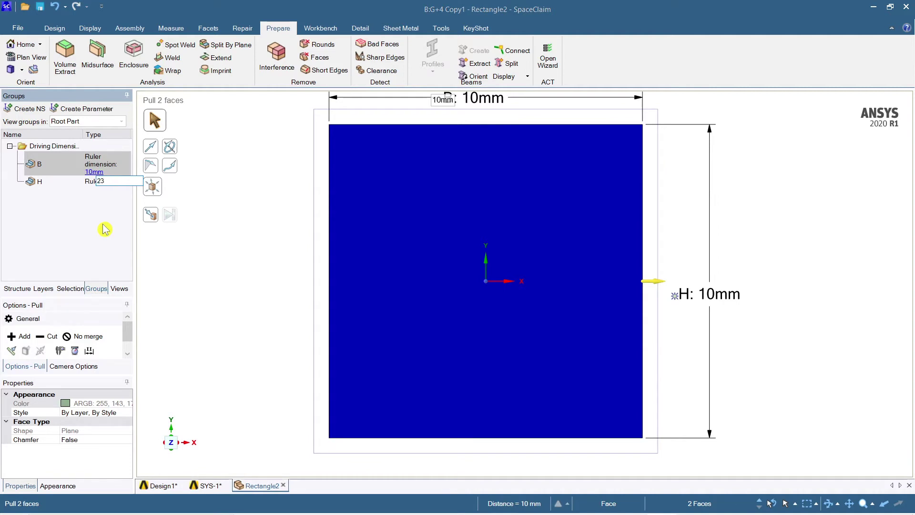
{"action": "type", "text": "230"}
{"action": "key", "text": "Return"}
{"action": "left_click", "coordinate": [103, 170]}
{"action": "left_click", "coordinate": [93, 183]}
{"action": "type", "text": "350"}
{"action": "key", "text": "Return"}
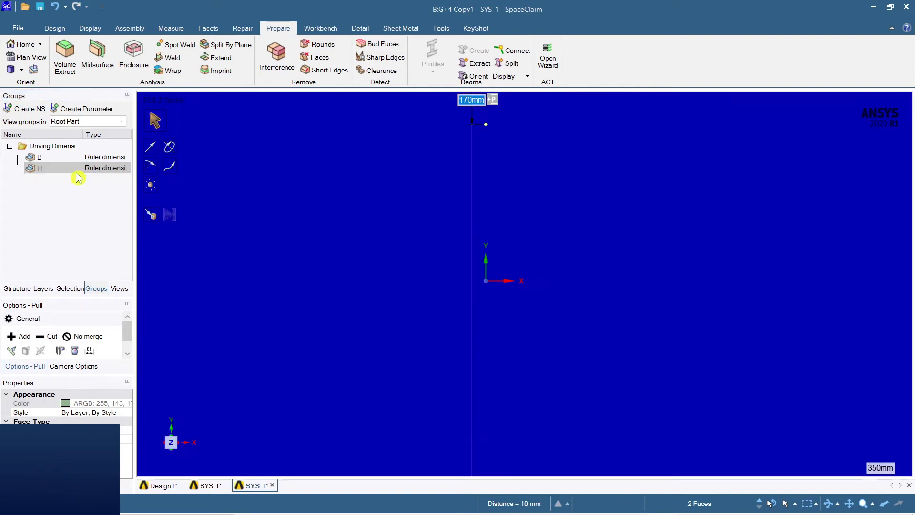
{"action": "left_click", "coordinate": [160, 486]}
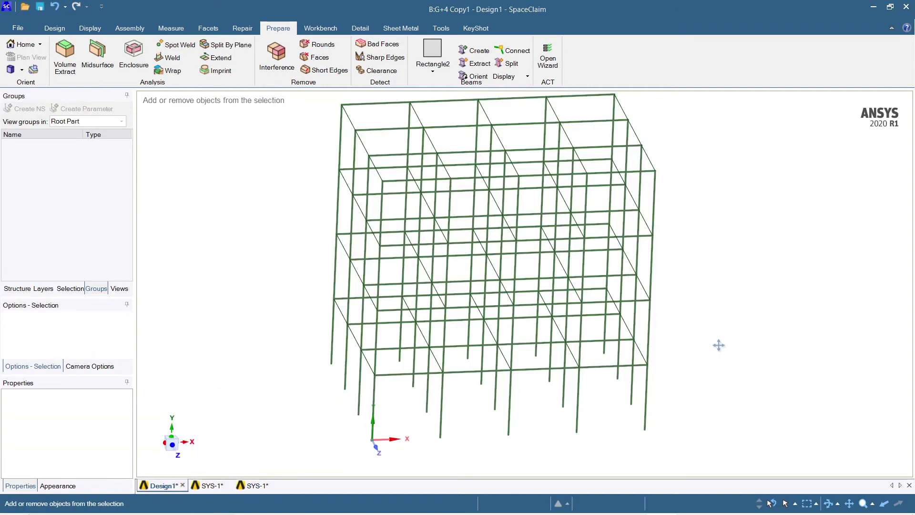
- Fit the frame into a front elevation and box-select the left bay's horizontal beams
{"action": "key", "text": "z"}
{"action": "mouse_move", "coordinate": [741, 368]}
{"action": "middle_mouse_down"}
{"action": "mouse_move", "coordinate": [664, 388]}
{"action": "mouse_move", "coordinate": [815, 317]}
{"action": "middle_mouse_up"}
{"action": "middle_click_drag", "start_coordinate": [836, 343], "coordinate": [730, 358]}
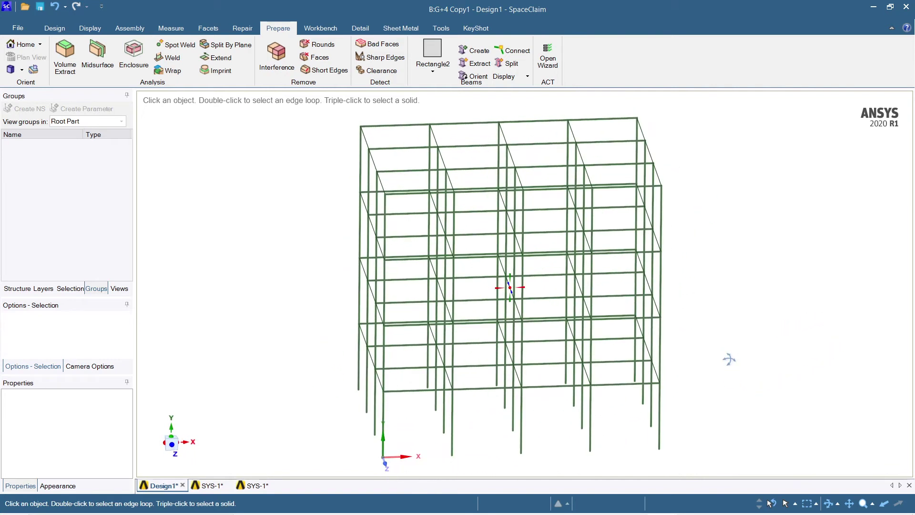
{"action": "left_click", "coordinate": [17, 288]}
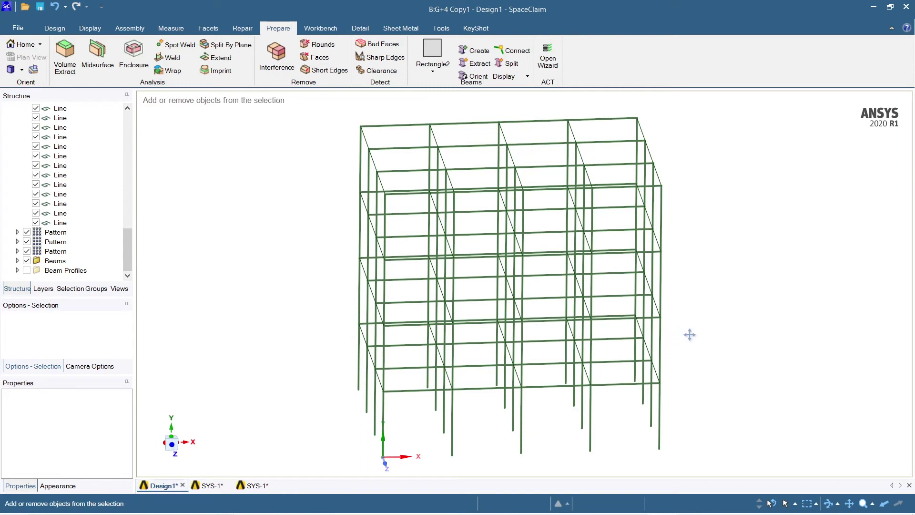
{"action": "middle_click_drag", "start_coordinate": [691, 333], "coordinate": [721, 313], "text": "ctrl"}
{"action": "middle_click_drag", "start_coordinate": [709, 398], "coordinate": [699, 374]}
{"action": "left_click", "coordinate": [636, 182]}
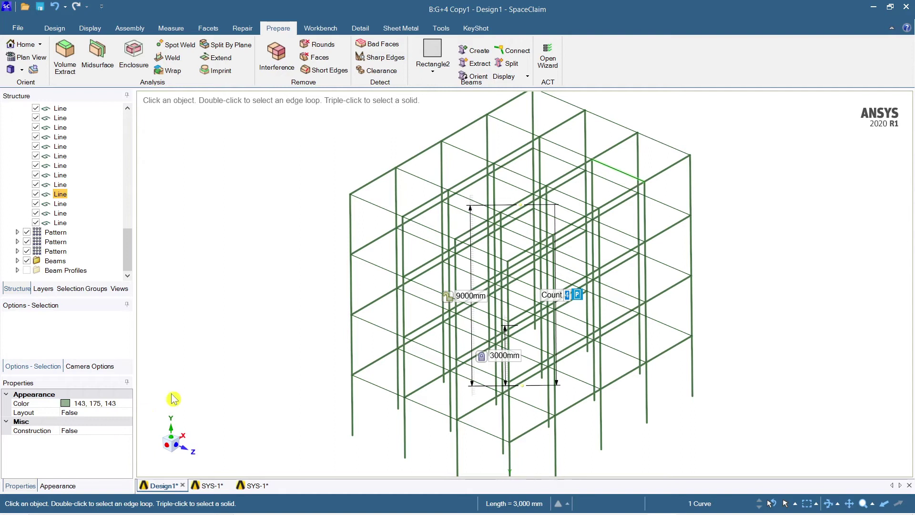
{"action": "left_click", "coordinate": [168, 450]}
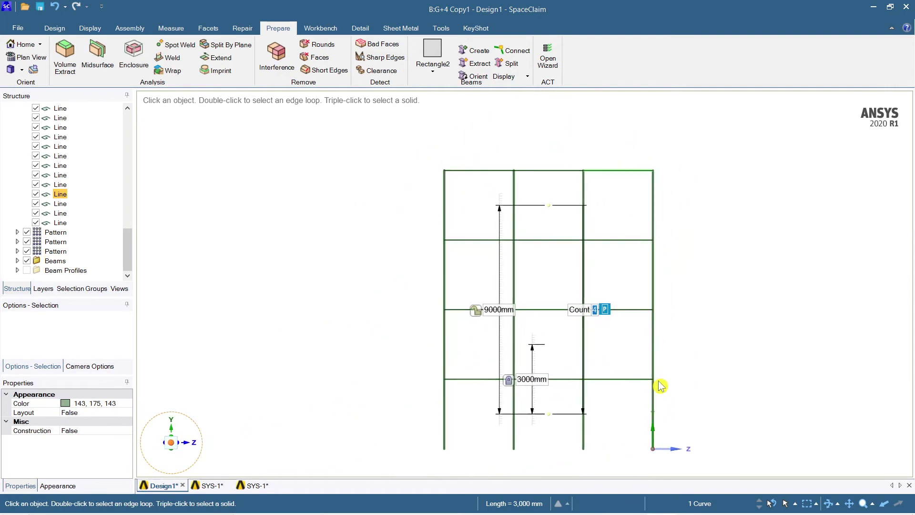
{"action": "left_click", "coordinate": [680, 347]}
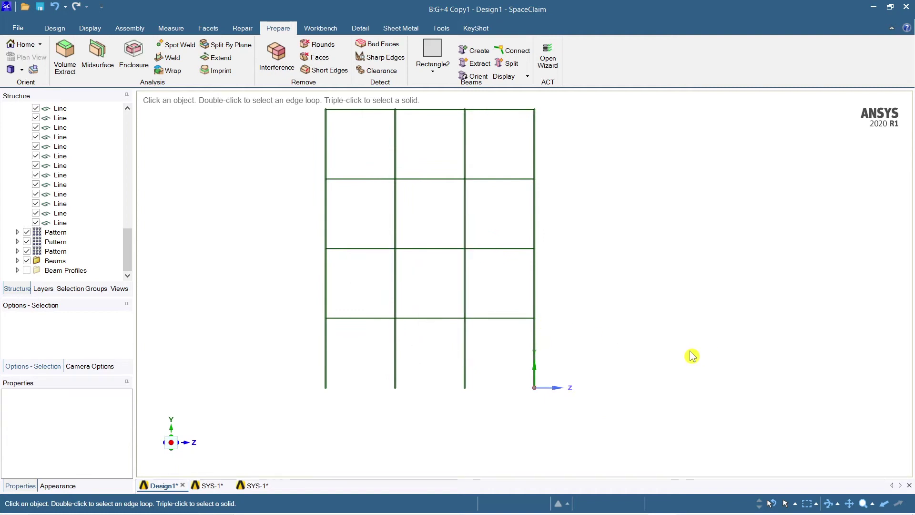
{"action": "middle_click_drag", "start_coordinate": [636, 349], "coordinate": [667, 370]}
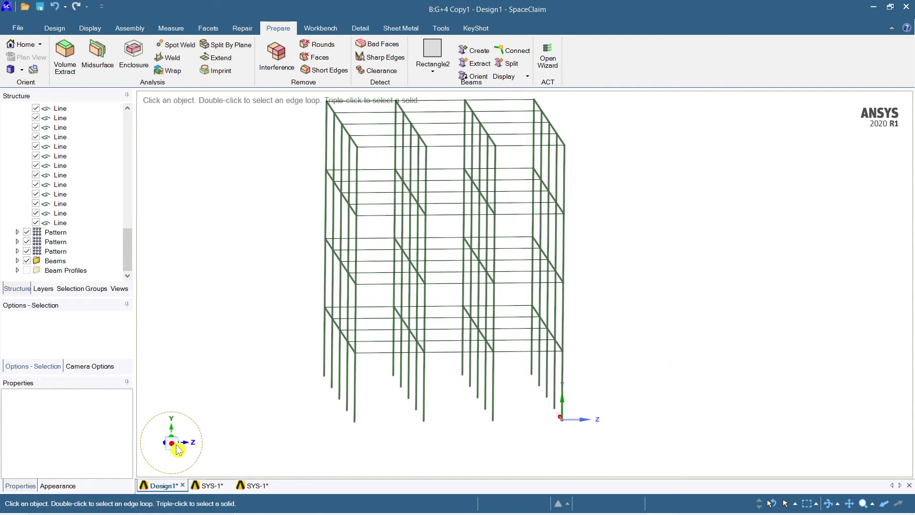
{"action": "left_click", "coordinate": [174, 445]}
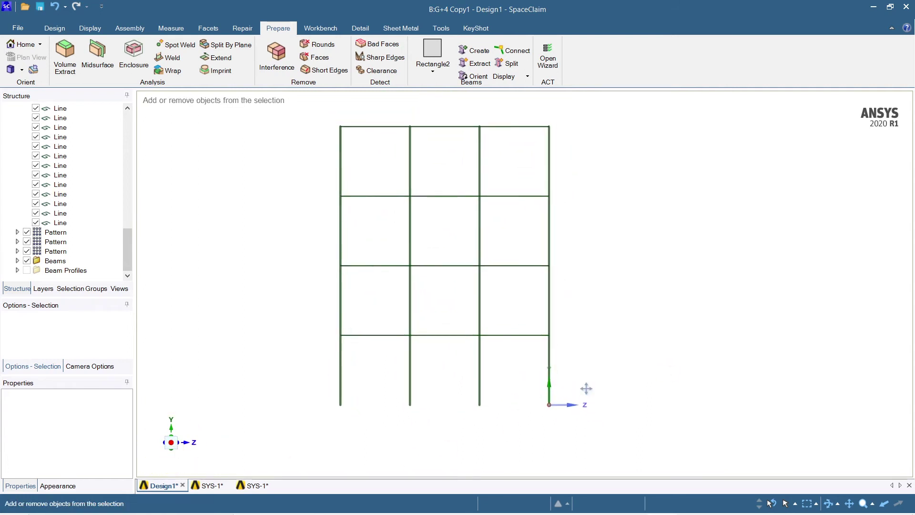
{"action": "left_click_drag", "start_coordinate": [372, 431], "coordinate": [423, 103]}
- Add the right bay's horizontal beams and assign them a new rectangular profile
{"action": "left_click_drag", "start_coordinate": [492, 141], "coordinate": [494, 117], "text": "ctrl"}
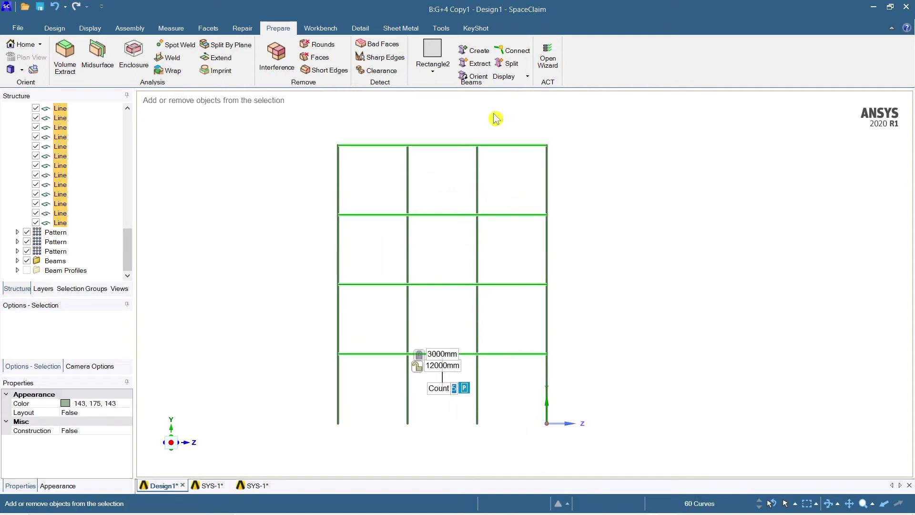
{"action": "left_click", "coordinate": [435, 75]}
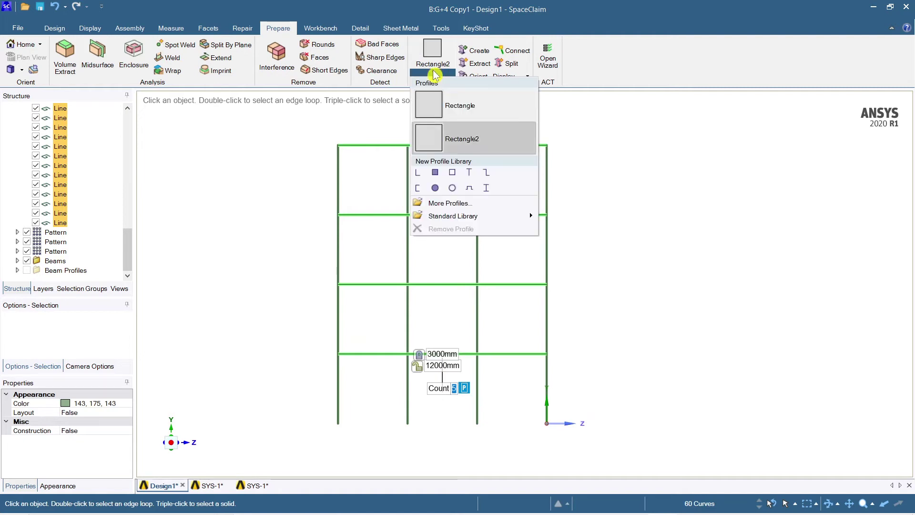
{"action": "left_click", "coordinate": [435, 173]}
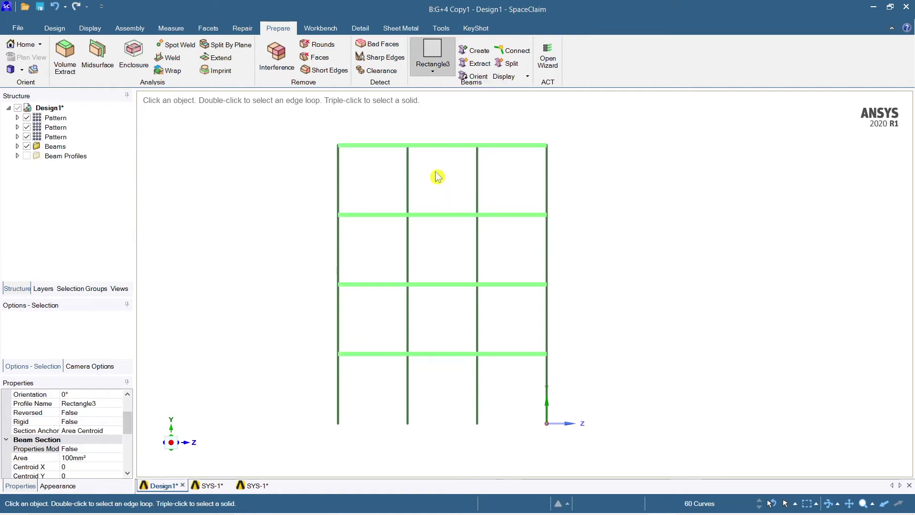
- Edit Rectangle3 to 230 mm by 350 mm and return to the Design1 frame
{"action": "double_click", "coordinate": [52, 156]}
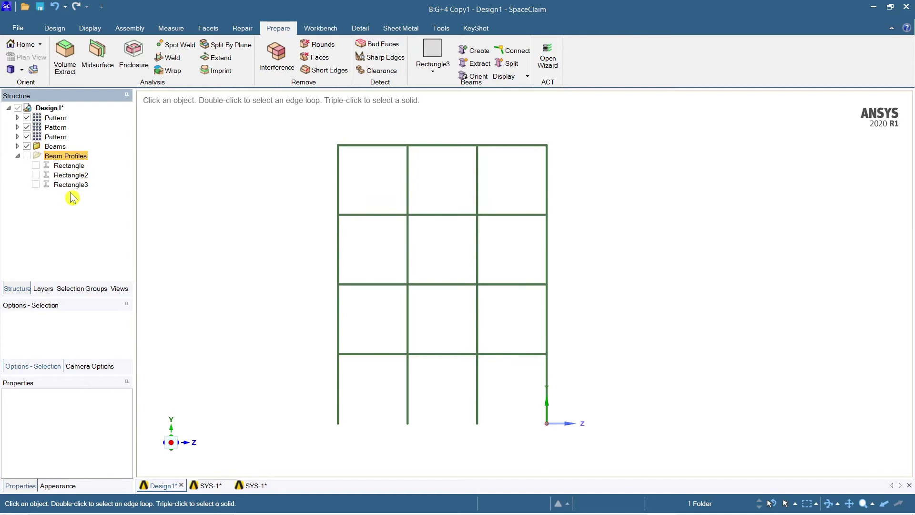
{"action": "left_click", "coordinate": [70, 187]}
{"action": "right_click", "coordinate": [71, 190]}
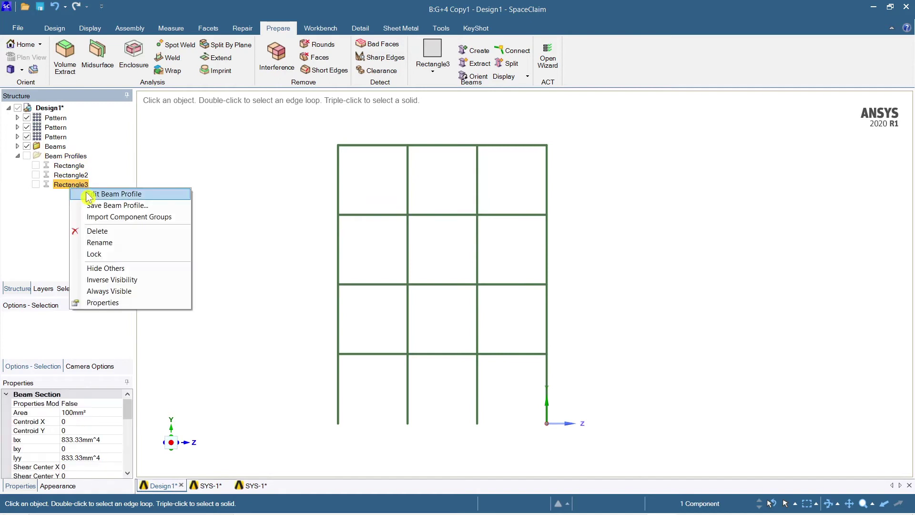
{"action": "left_click", "coordinate": [85, 195]}
{"action": "left_click", "coordinate": [66, 158]}
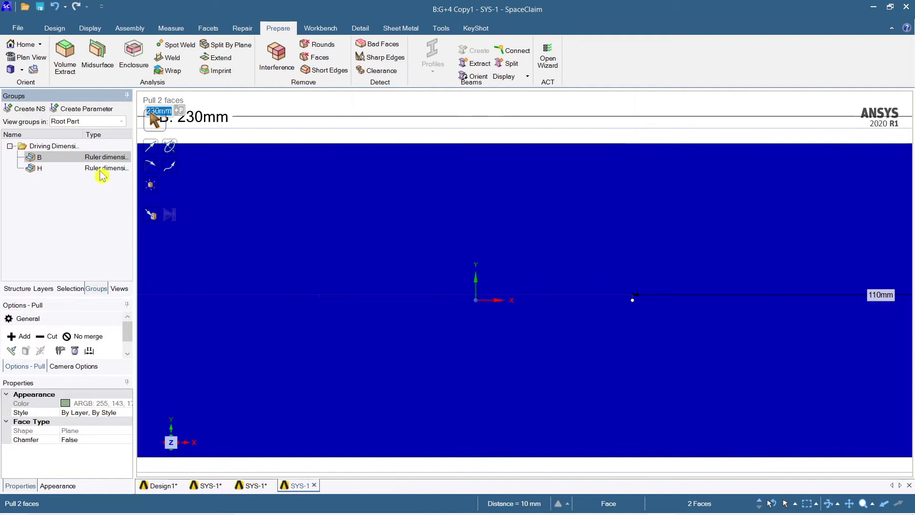
{"action": "left_click", "coordinate": [101, 169], "text": "ctrl"}
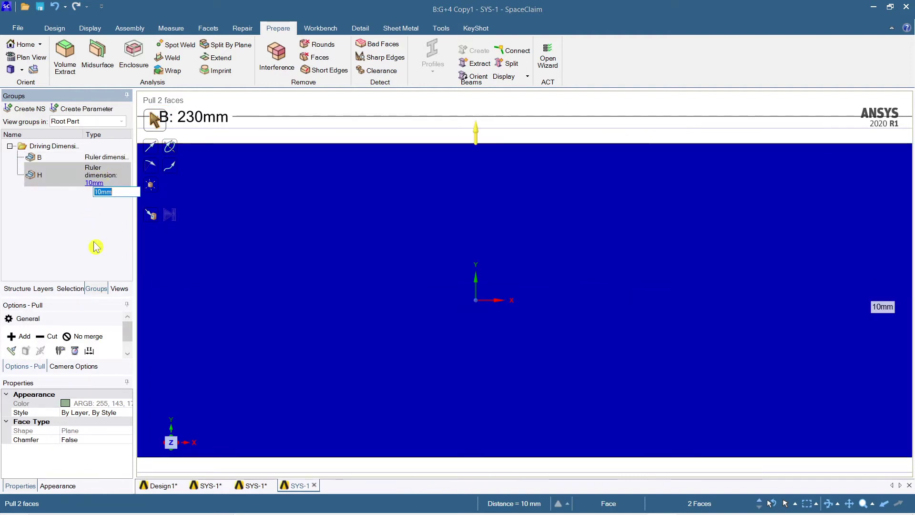
{"action": "type", "text": "3"}
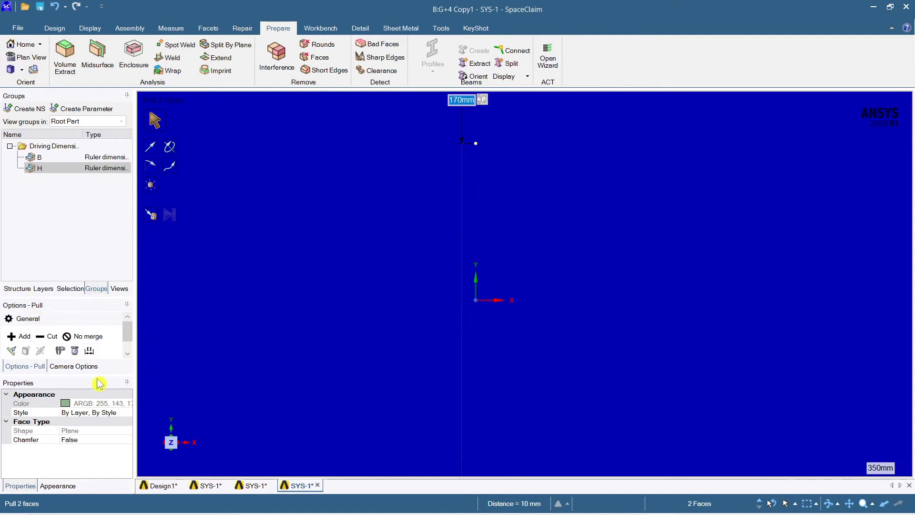
{"action": "left_click", "coordinate": [160, 485]}
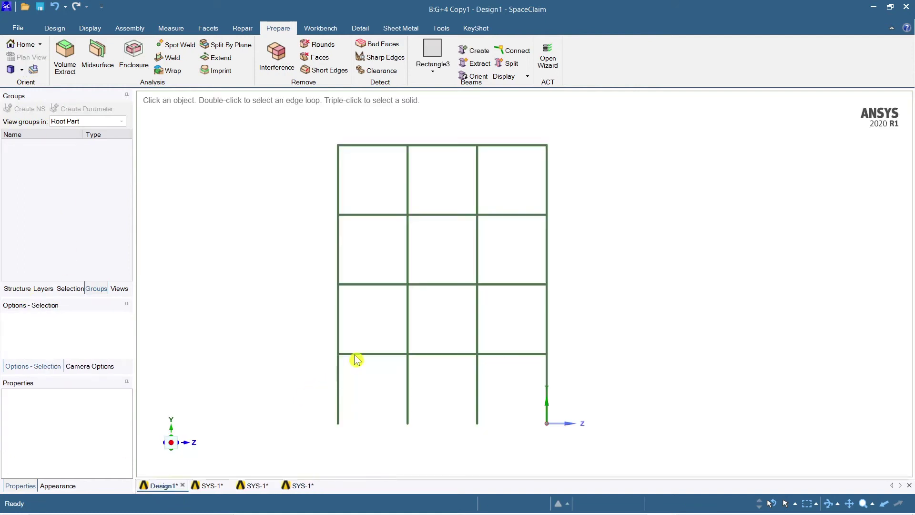
{"action": "scroll", "coordinate": [357, 360], "scroll_direction": "down", "scroll_amount": 3}
{"action": "mouse_move", "coordinate": [425, 339]}
{"action": "middle_mouse_down", "text": "ctrl"}
{"action": "mouse_move", "coordinate": [576, 310]}
{"action": "mouse_move", "coordinate": [553, 357]}
{"action": "mouse_move", "coordinate": [574, 327]}
{"action": "mouse_move", "coordinate": [538, 362]}
{"action": "mouse_move", "coordinate": [571, 375]}
{"action": "mouse_move", "coordinate": [633, 301]}
{"action": "mouse_move", "coordinate": [687, 276]}
{"action": "mouse_move", "coordinate": [635, 327]}
{"action": "mouse_move", "coordinate": [591, 330]}
{"action": "mouse_move", "coordinate": [554, 366]}
{"action": "mouse_move", "coordinate": [552, 355]}
{"action": "mouse_move", "coordinate": [527, 393]}
{"action": "mouse_move", "coordinate": [470, 389]}
{"action": "middle_mouse_up", "text": "ctrl"}
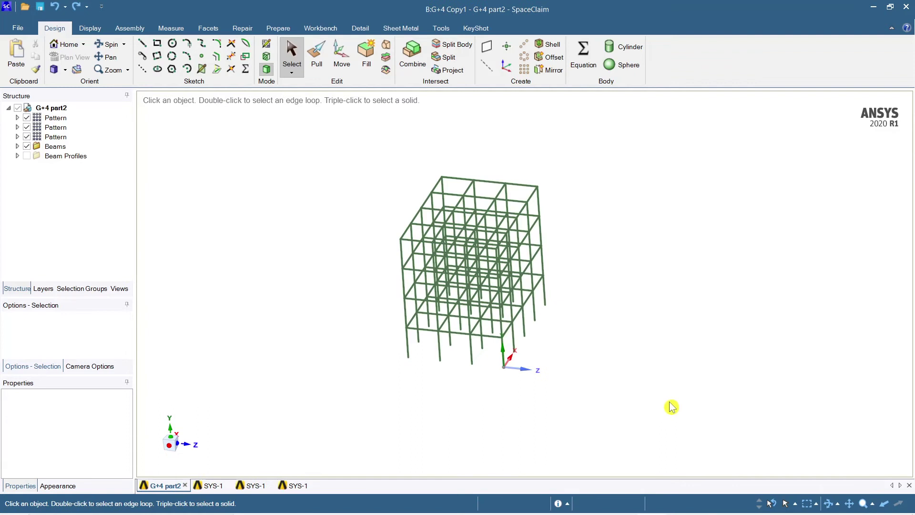
- View the beam frame straight along X, orbit it, then align it along Y
{"action": "middle_click_drag", "start_coordinate": [671, 406], "coordinate": [644, 417], "text": "ctrl"}
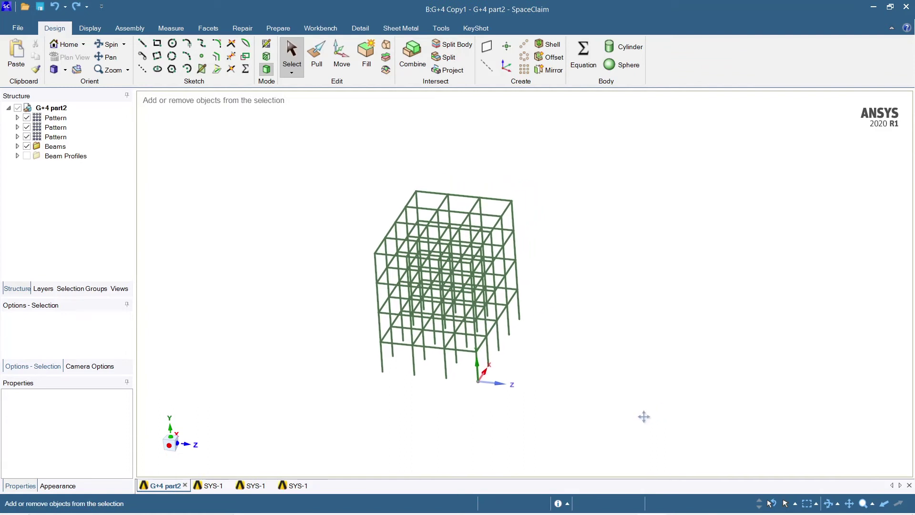
{"action": "scroll", "coordinate": [453, 353], "scroll_direction": "up", "scroll_amount": 2}
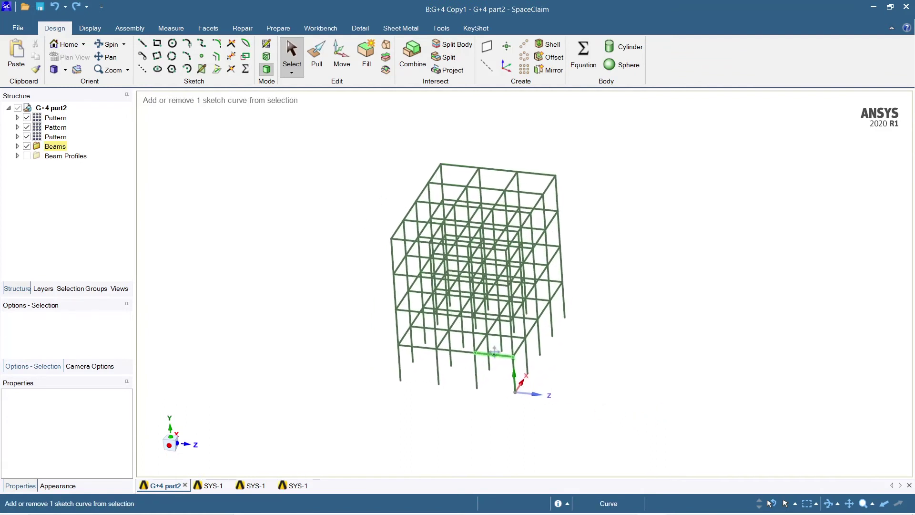
{"action": "scroll", "coordinate": [496, 369], "scroll_direction": "up", "scroll_amount": 3}
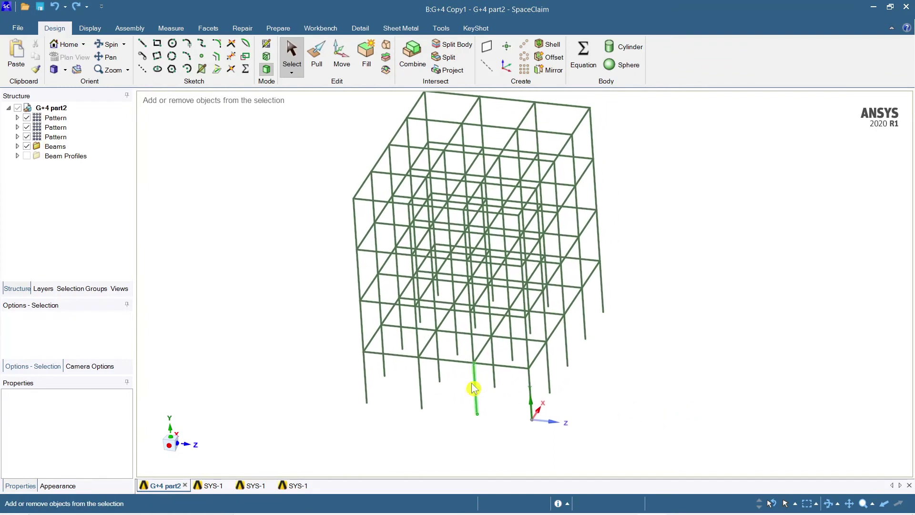
{"action": "left_click", "coordinate": [170, 450]}
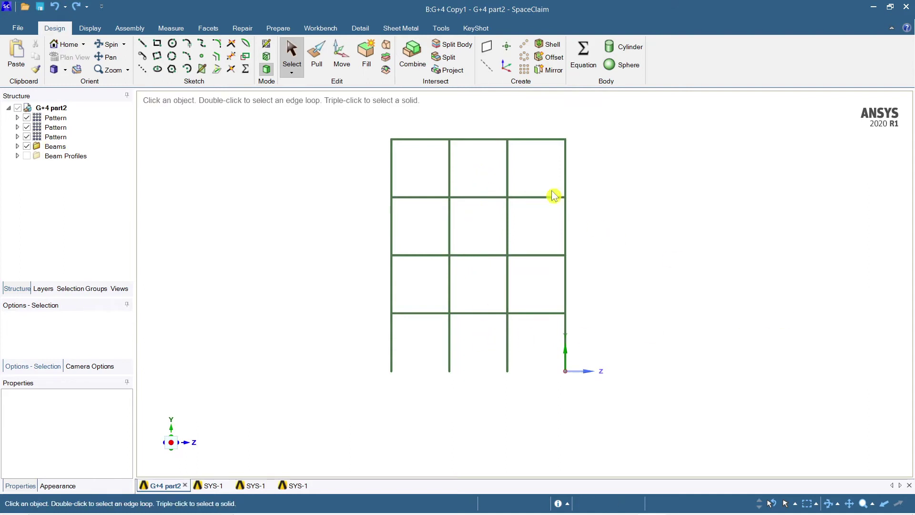
{"action": "middle_click_drag", "start_coordinate": [774, 331], "coordinate": [738, 346]}
{"action": "mouse_move", "coordinate": [696, 267]}
{"action": "middle_mouse_down", "text": "ctrl"}
{"action": "mouse_move", "coordinate": [700, 238]}
{"action": "mouse_move", "coordinate": [696, 282]}
{"action": "middle_mouse_up", "text": "ctrl"}
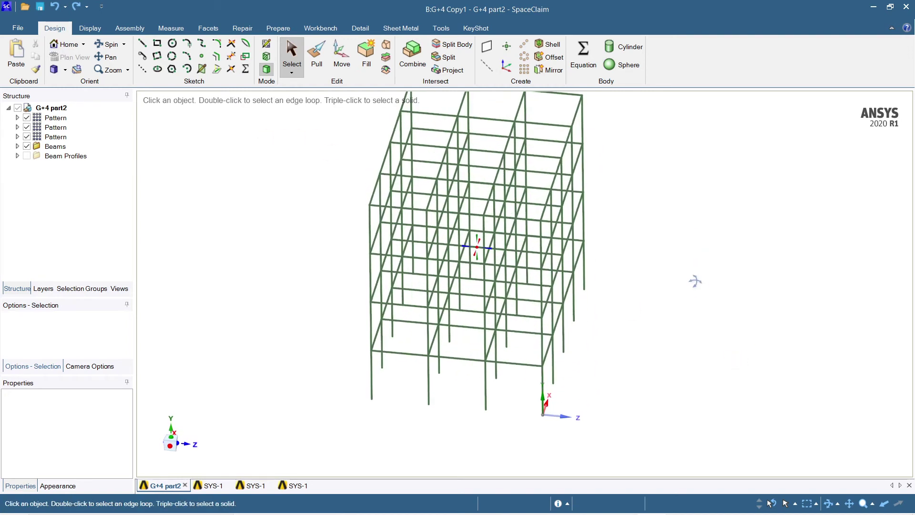
{"action": "left_click", "coordinate": [173, 438]}
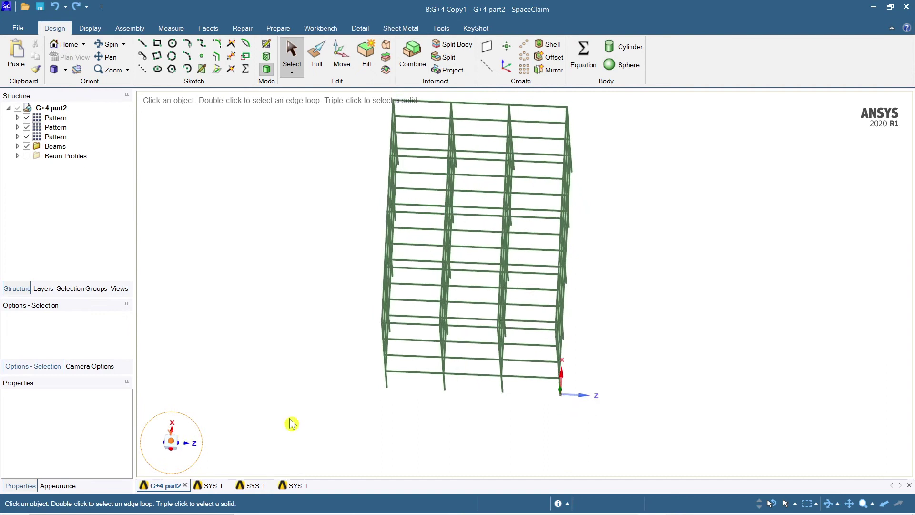
- Position the frame in view and start a rectangle sketch over its plan
{"action": "middle_click_drag", "start_coordinate": [687, 310], "coordinate": [686, 355], "text": "shift"}
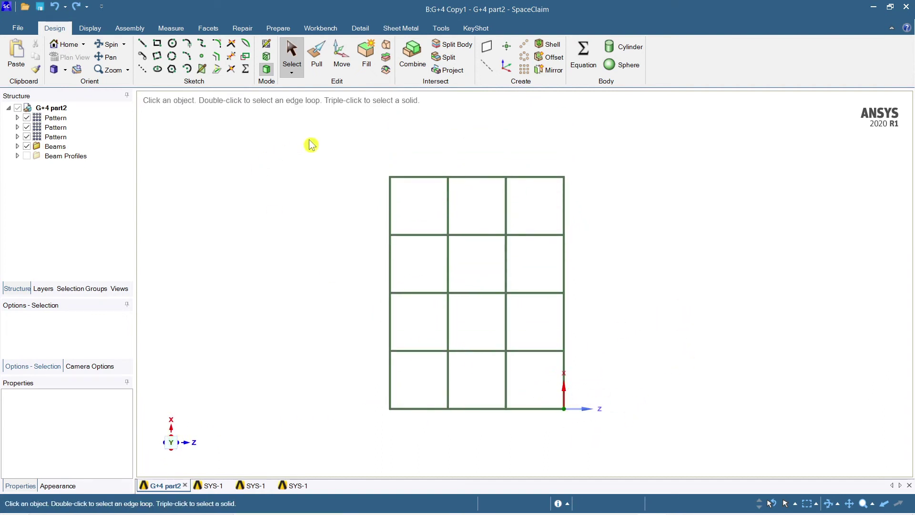
{"action": "middle_click_drag", "start_coordinate": [322, 156], "coordinate": [316, 157], "text": "shift"}
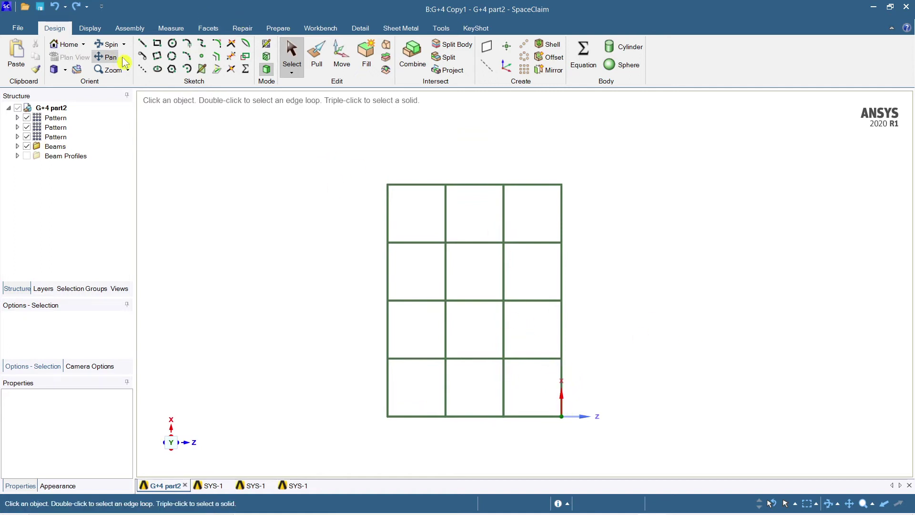
{"action": "left_click", "coordinate": [157, 44]}
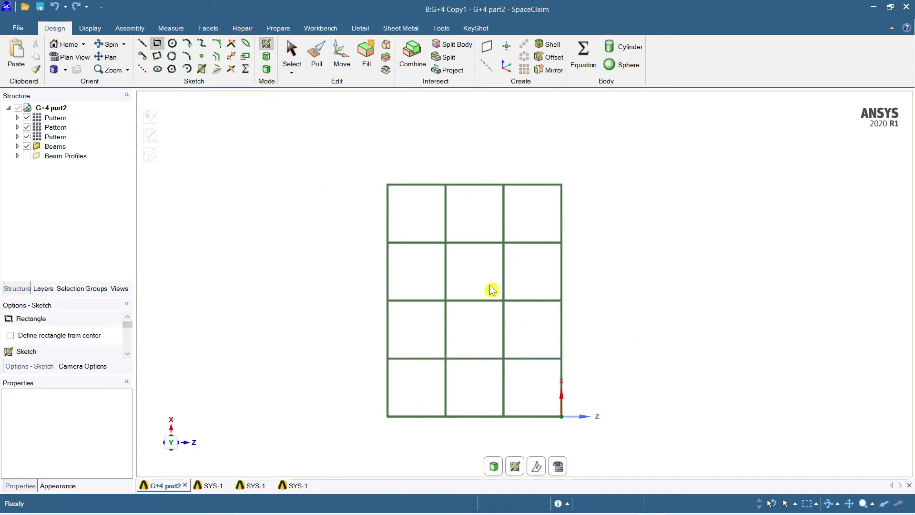
- Sketch a 9000 × 12000 mm rectangle from the frame's top-left to bottom-right corner
{"action": "left_click", "coordinate": [514, 467]}
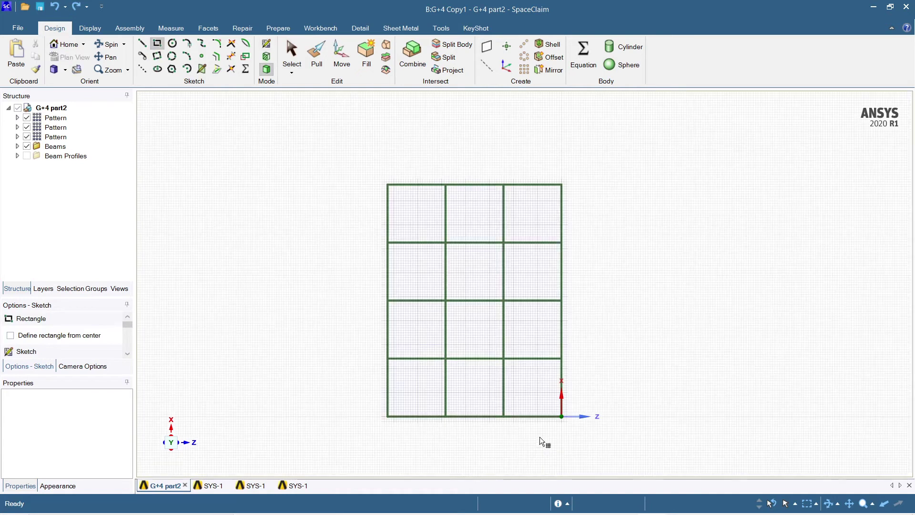
{"action": "left_click", "coordinate": [561, 414]}
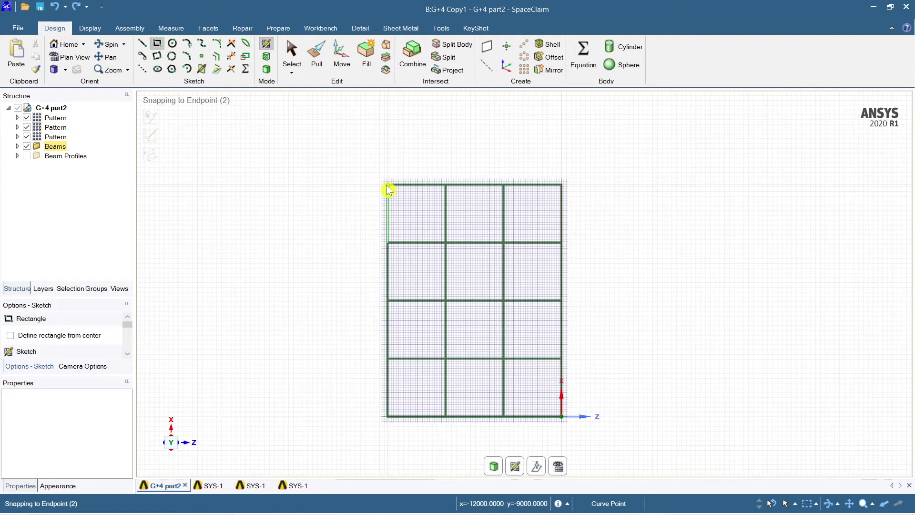
{"action": "scroll", "coordinate": [387, 190], "scroll_direction": "up", "scroll_amount": 2}
{"action": "middle_click_drag", "start_coordinate": [388, 190], "coordinate": [361, 113], "text": "shift"}
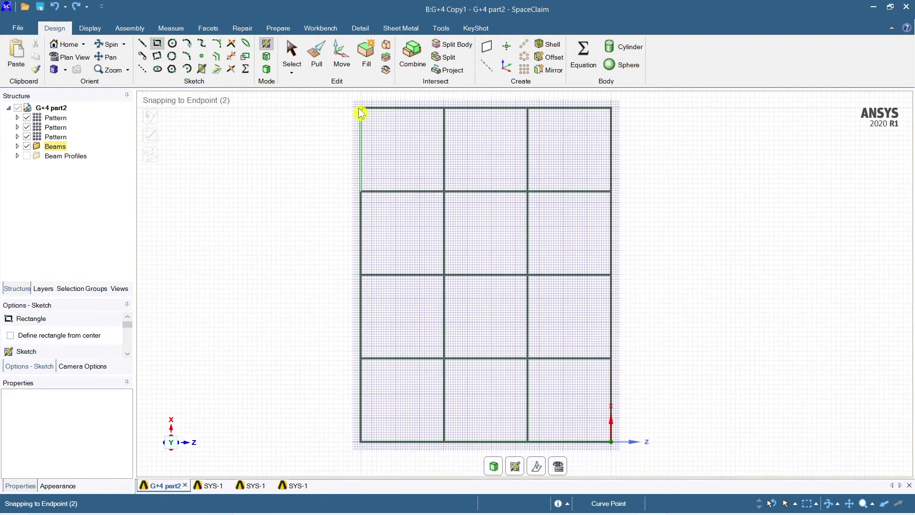
{"action": "left_click", "coordinate": [361, 109]}
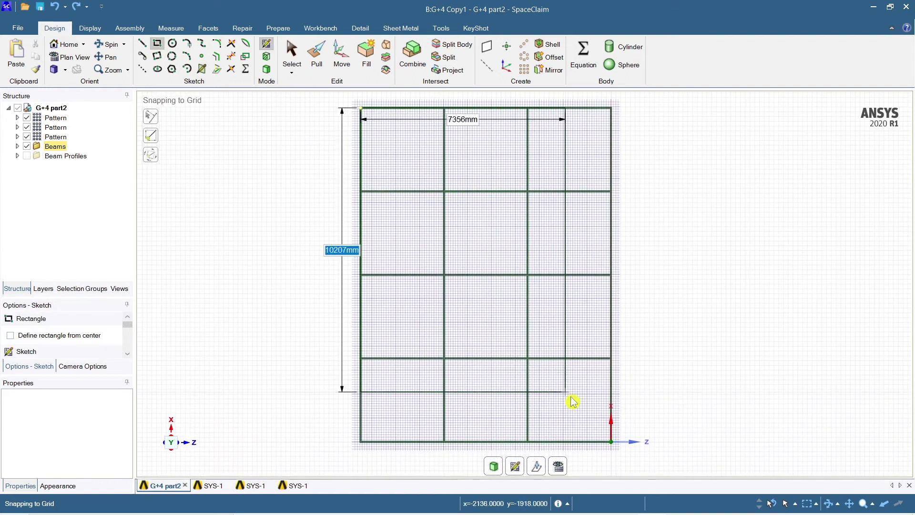
{"action": "left_click", "coordinate": [611, 442]}
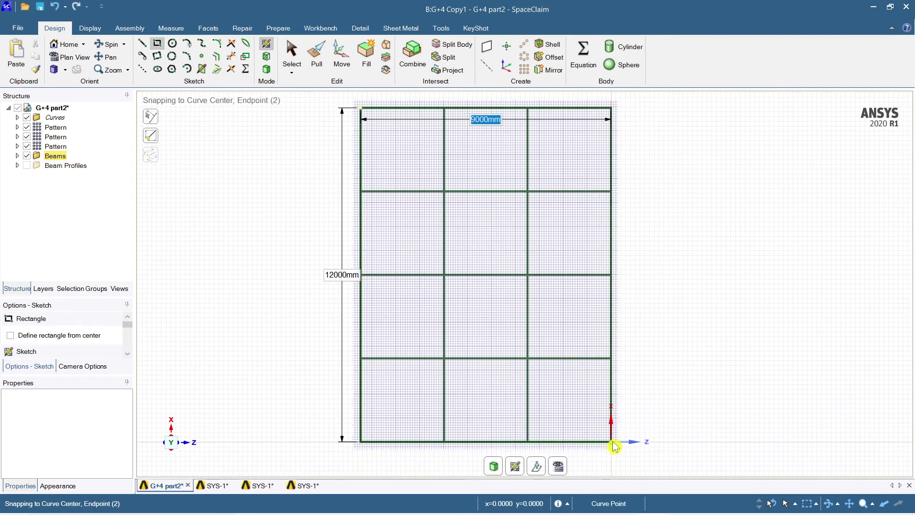
{"action": "key", "text": "Escape"}
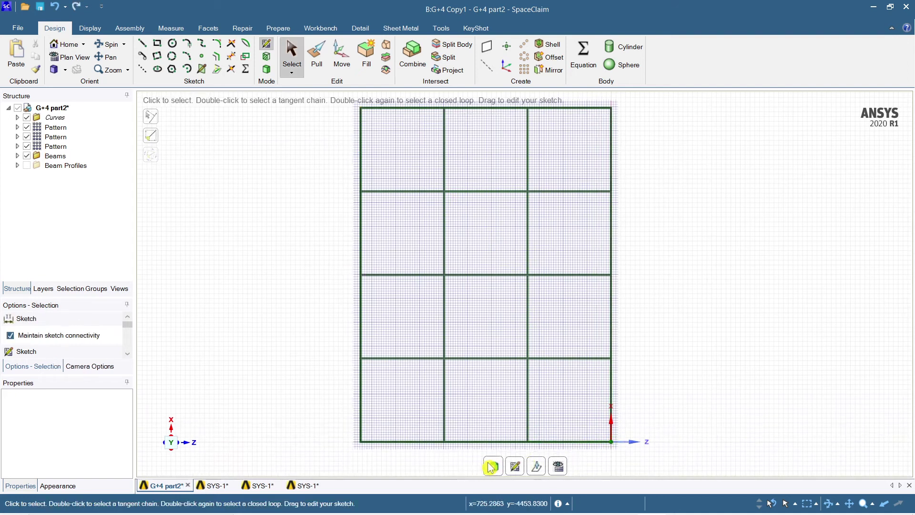
- Switch to Pull and orbit the frame to expose the new floor-plan surface
{"action": "key", "text": "p"}
{"action": "mouse_move", "coordinate": [635, 400]}
{"action": "middle_mouse_down"}
{"action": "mouse_move", "coordinate": [623, 427]}
{"action": "mouse_move", "coordinate": [613, 388]}
{"action": "mouse_move", "coordinate": [548, 296]}
{"action": "middle_mouse_up"}
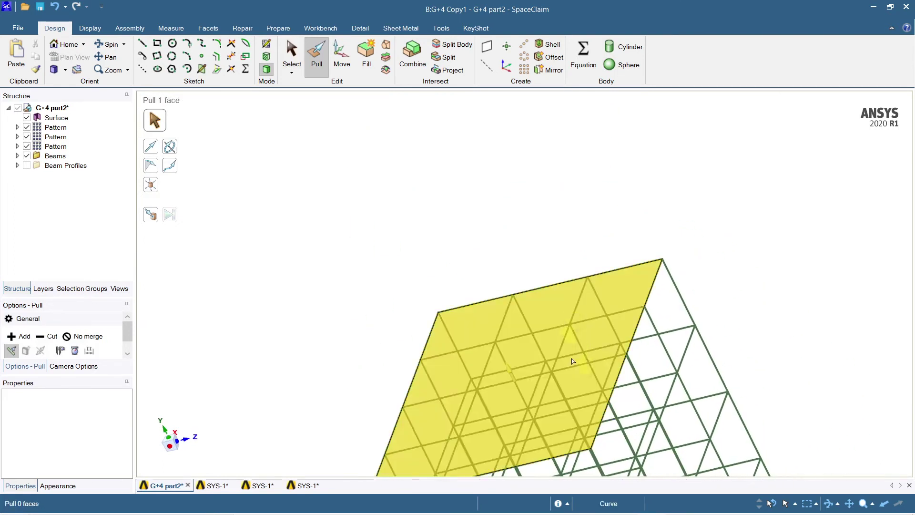
{"action": "middle_click_drag", "start_coordinate": [524, 267], "coordinate": [459, 221]}
{"action": "scroll", "coordinate": [514, 247], "scroll_direction": "up", "scroll_amount": 2}
{"action": "left_click", "coordinate": [513, 247]}
{"action": "middle_click_drag", "start_coordinate": [513, 248], "coordinate": [542, 242]}
{"action": "scroll", "coordinate": [599, 200], "scroll_direction": "down", "scroll_amount": 3}
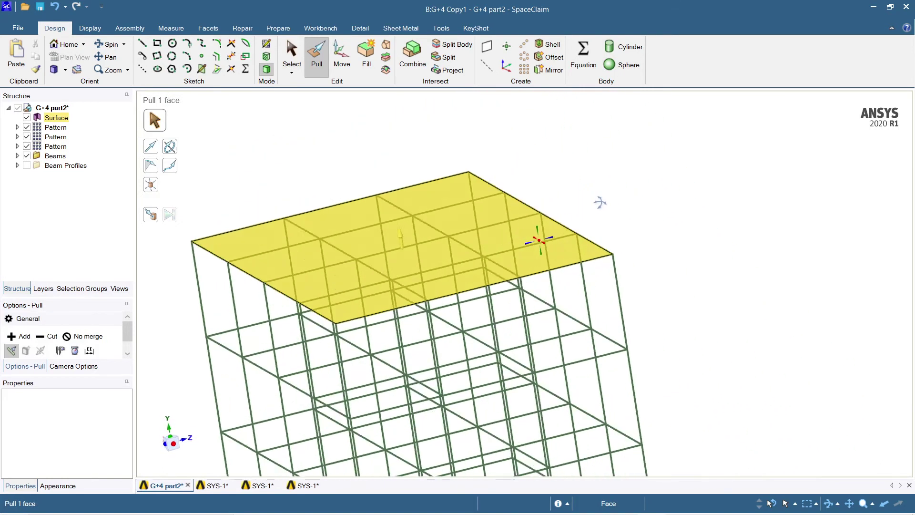
{"action": "left_click", "coordinate": [542, 249]}
{"action": "middle_click_drag", "start_coordinate": [522, 286], "coordinate": [513, 217], "text": "shift"}
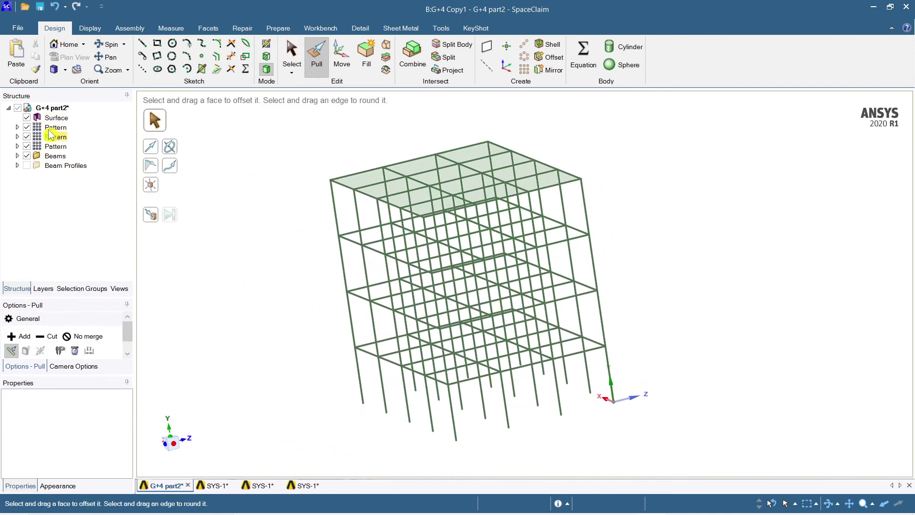
{"action": "middle_click_drag", "start_coordinate": [527, 283], "coordinate": [531, 285], "text": "shift"}
- Pull the top surface up into a 175 mm thick solid slab
{"action": "left_click", "coordinate": [530, 285]}
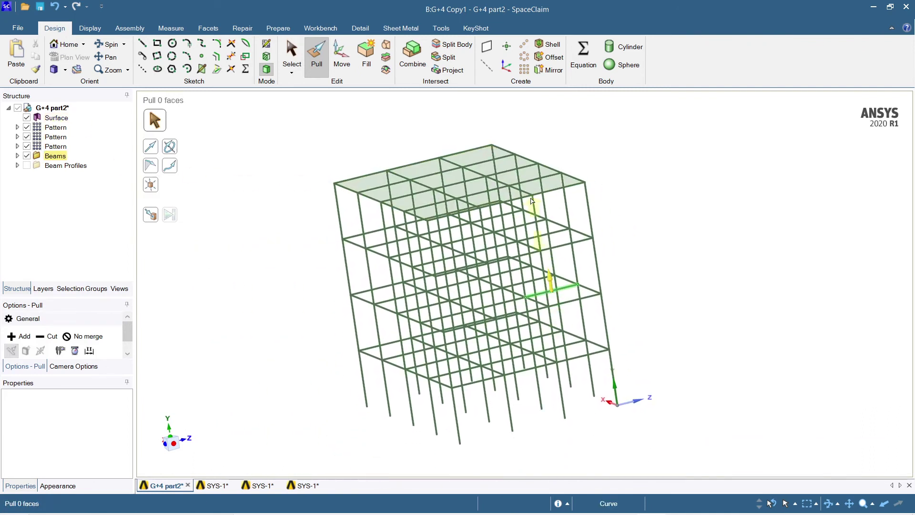
{"action": "left_click", "coordinate": [475, 186]}
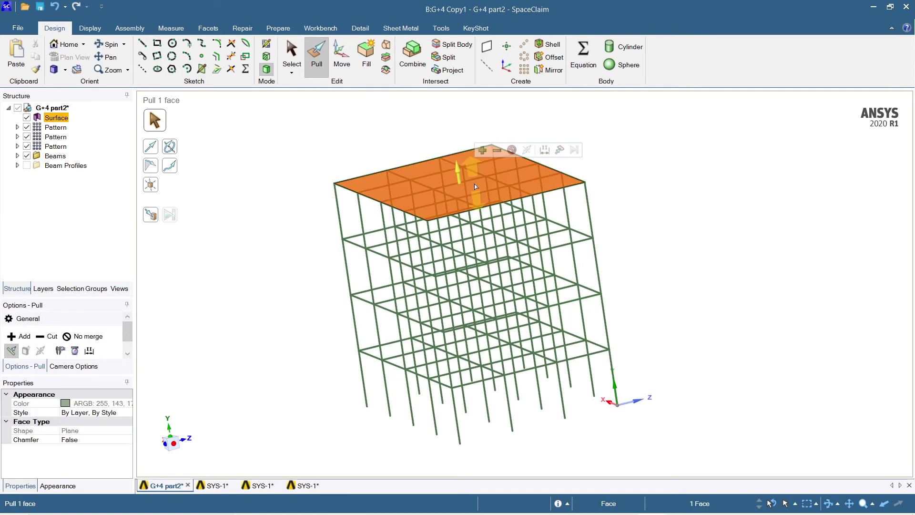
{"action": "left_click_drag", "start_coordinate": [475, 187], "coordinate": [475, 182]}
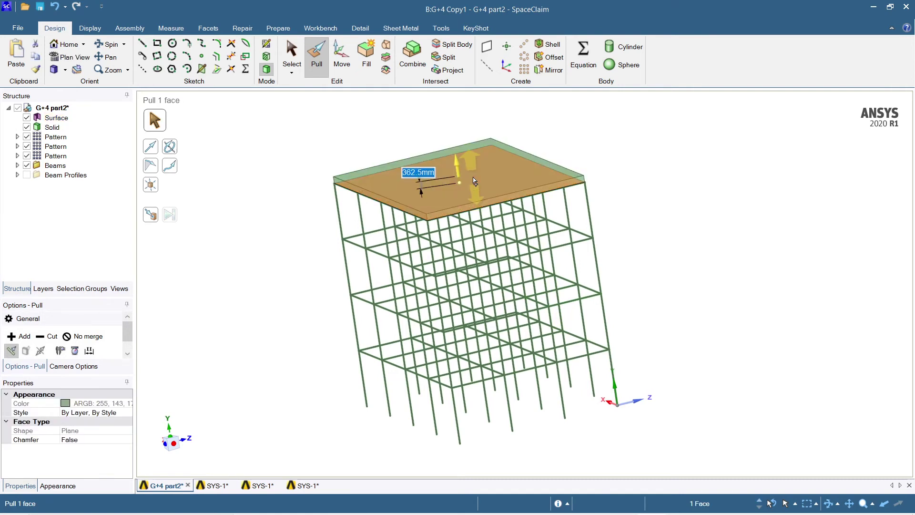
{"action": "type", "text": "1"}
{"action": "left_click_drag", "start_coordinate": [476, 182], "coordinate": [477, 184]}
- Orbit around the slab and frame, test selections, and return to the isometric view
{"action": "left_click", "coordinate": [788, 256]}
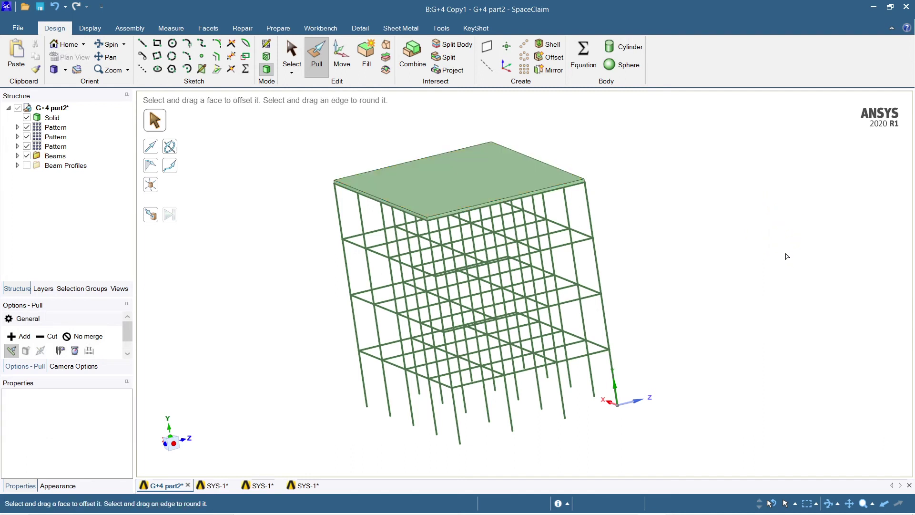
{"action": "key", "text": "s"}
{"action": "middle_click_drag", "start_coordinate": [670, 243], "coordinate": [675, 274]}
{"action": "middle_click_drag", "start_coordinate": [612, 296], "coordinate": [672, 384]}
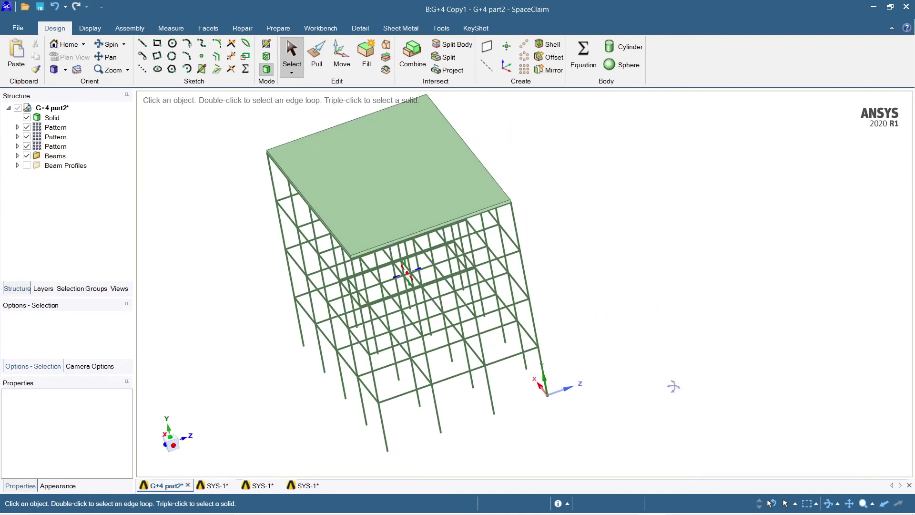
{"action": "left_click", "coordinate": [457, 180]}
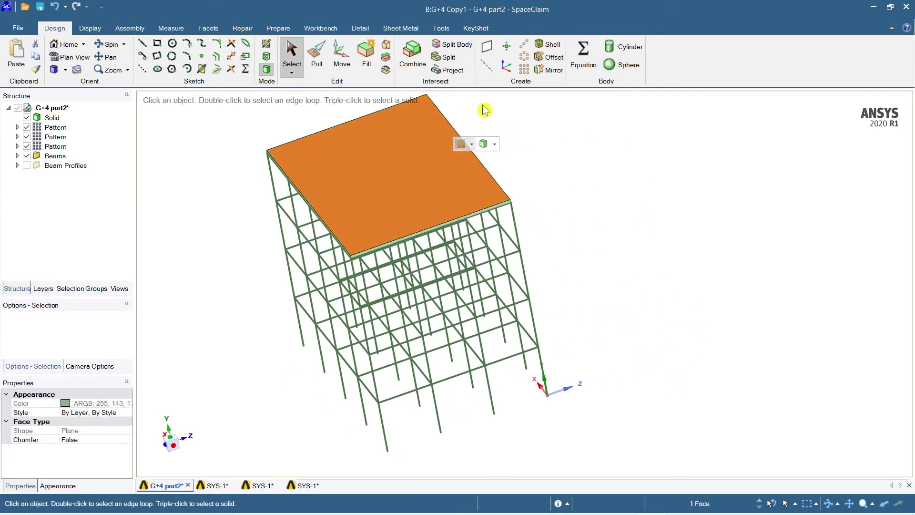
{"action": "left_click", "coordinate": [431, 172]}
{"action": "key", "text": "ctrl+a"}
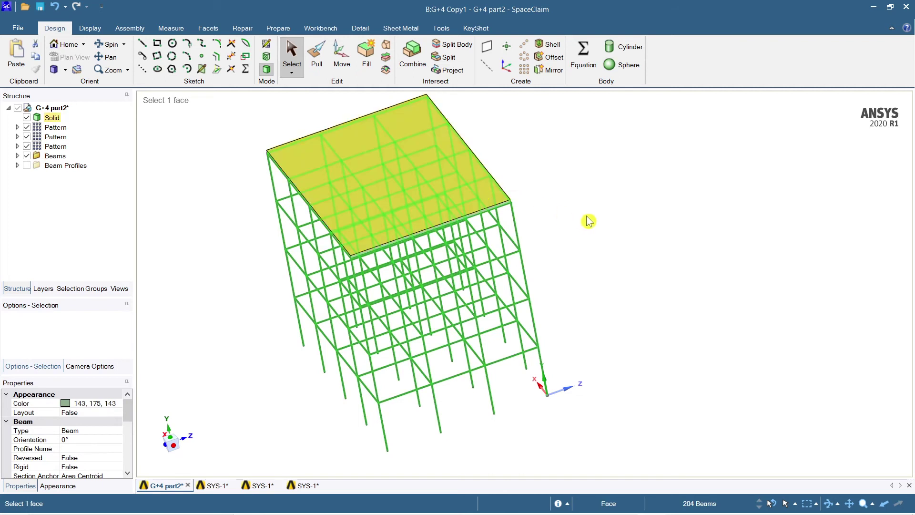
{"action": "left_click", "coordinate": [608, 227]}
{"action": "key", "text": "h"}
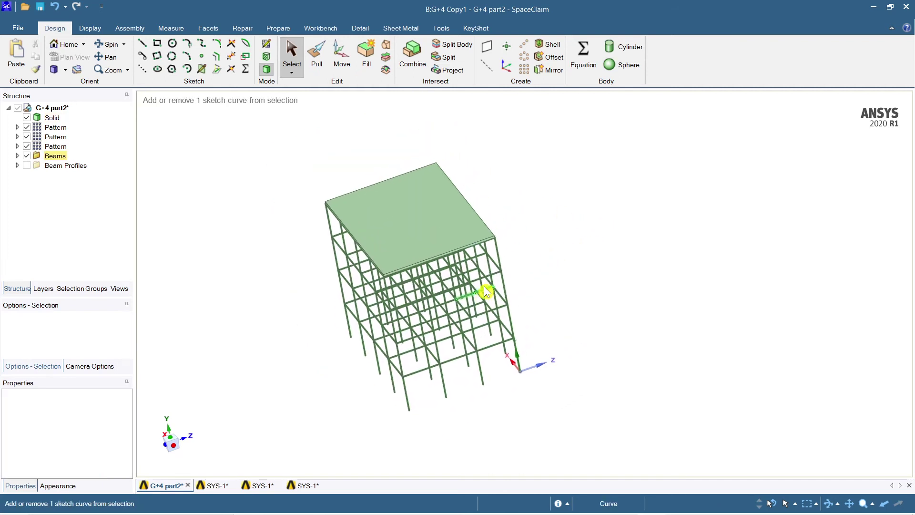
- Check a column beam's properties and select the top slab body
{"action": "left_click", "coordinate": [456, 212]}
{"action": "left_click", "coordinate": [555, 210]}
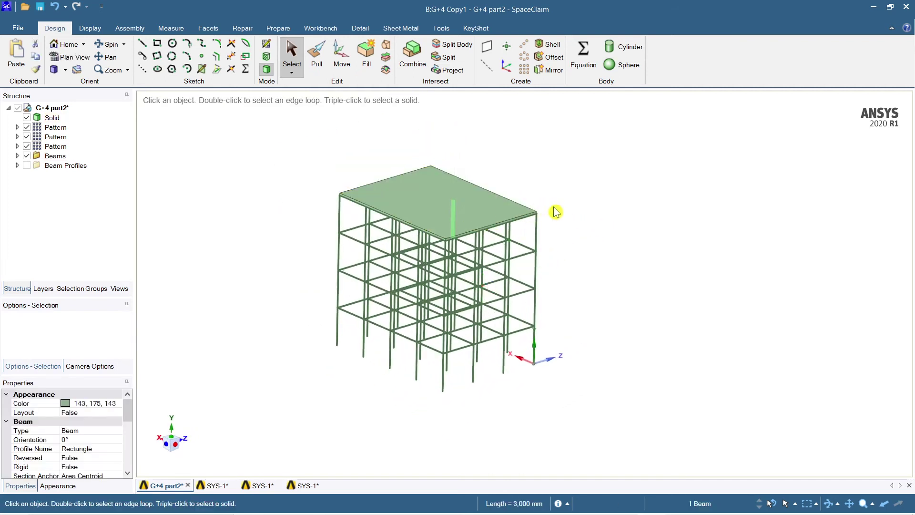
{"action": "left_click", "coordinate": [480, 221]}
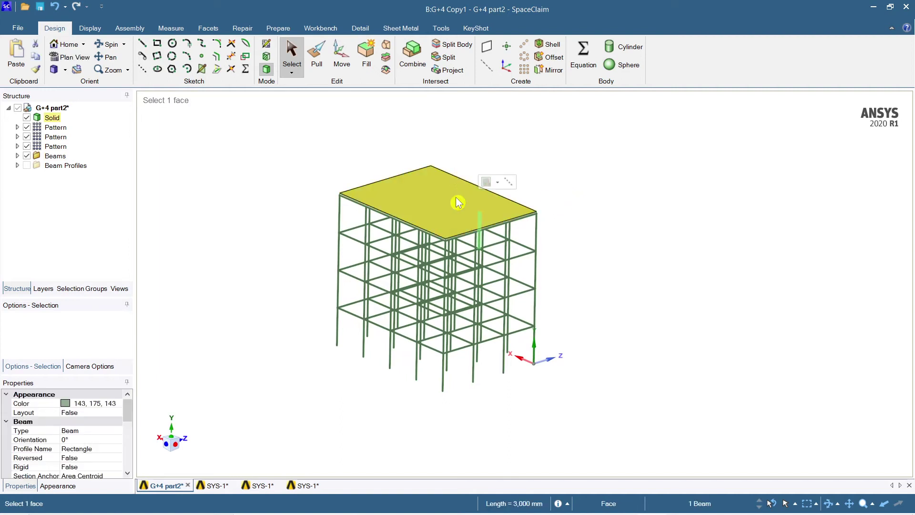
{"action": "left_click", "coordinate": [465, 201]}
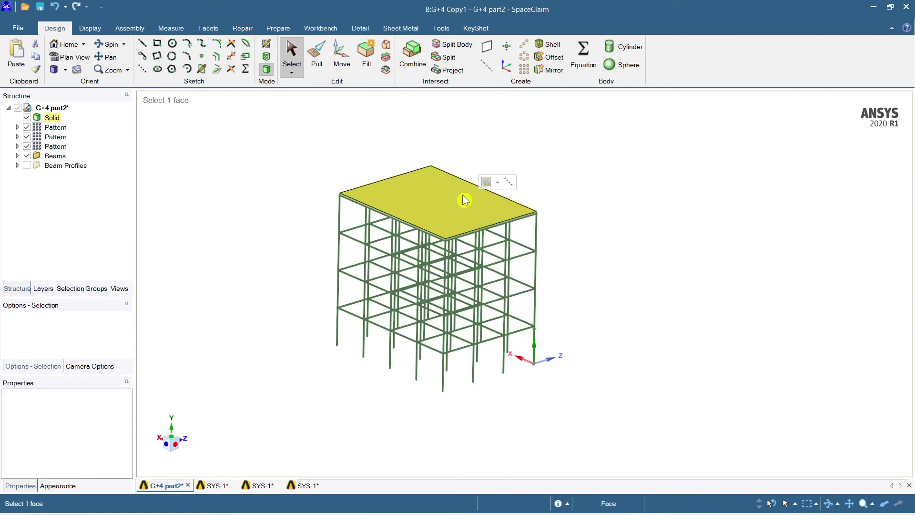
{"action": "left_click", "coordinate": [424, 185]}
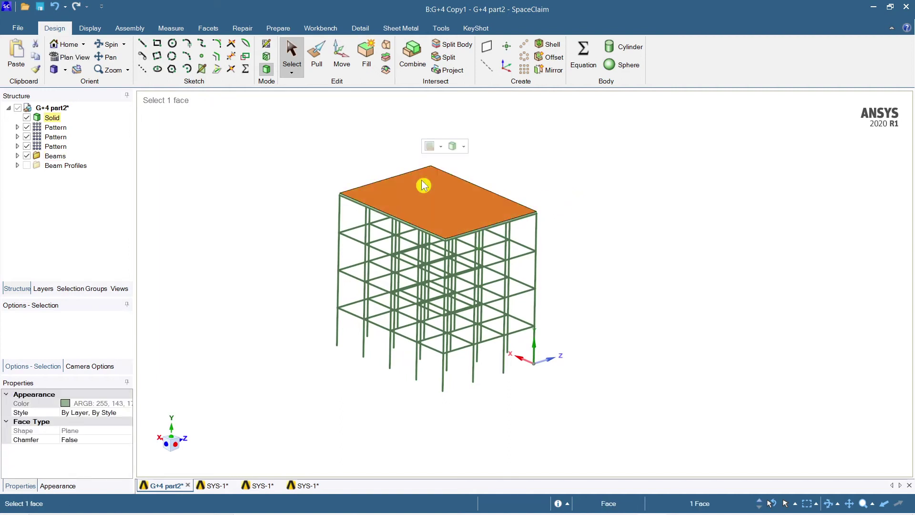
{"action": "left_click", "coordinate": [527, 45]}
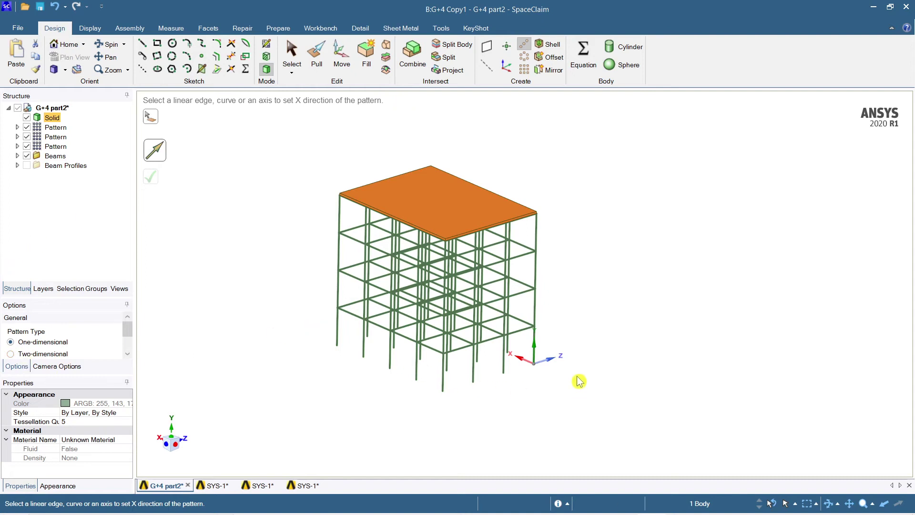
- Linear-pattern the slab 4 times at 3000 mm pitch downward along the vertical axis
{"action": "scroll", "coordinate": [68, 351], "scroll_direction": "down", "scroll_amount": 2}
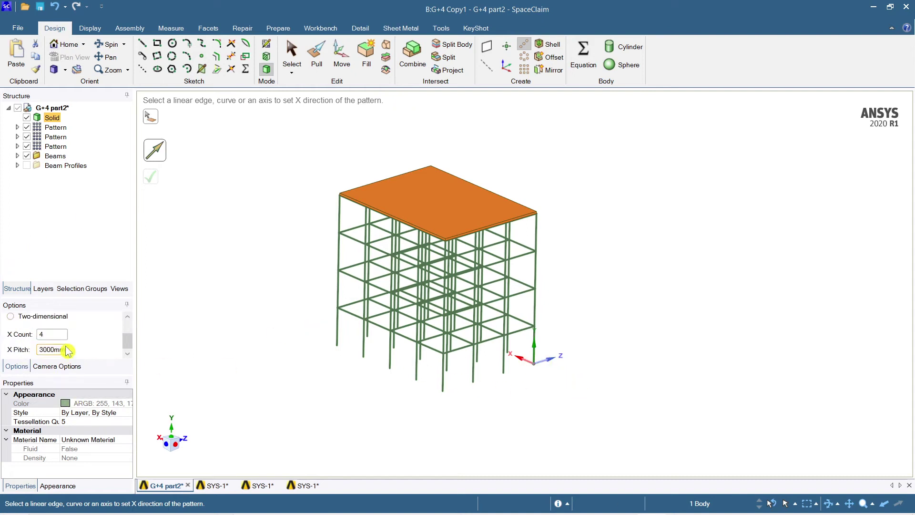
{"action": "left_click", "coordinate": [47, 333]}
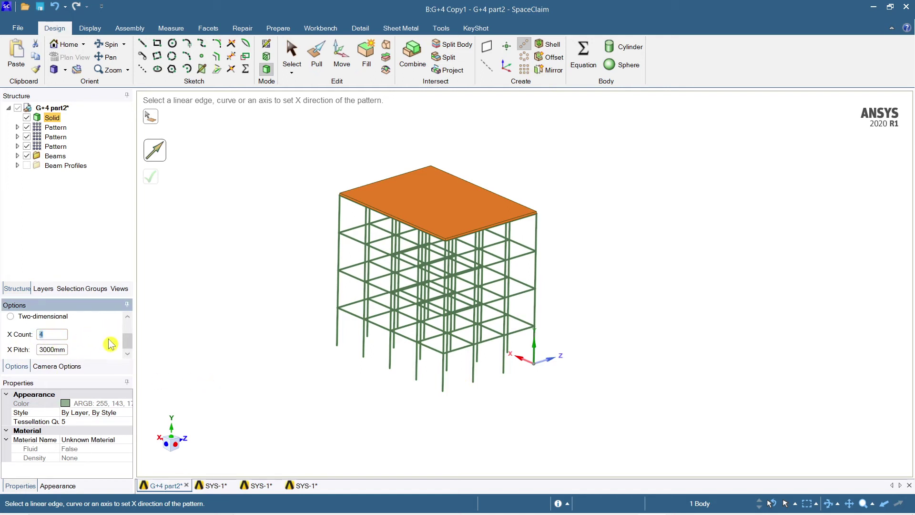
{"action": "left_click", "coordinate": [536, 348]}
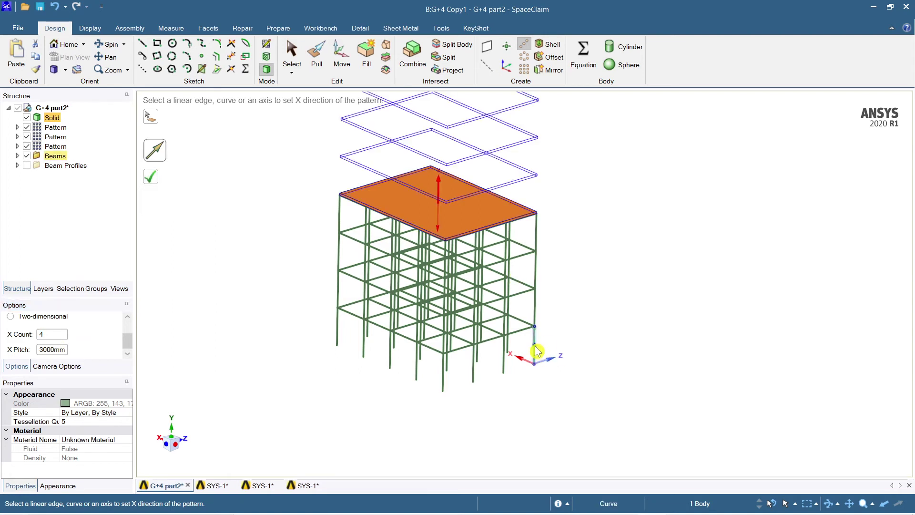
{"action": "left_click", "coordinate": [439, 232]}
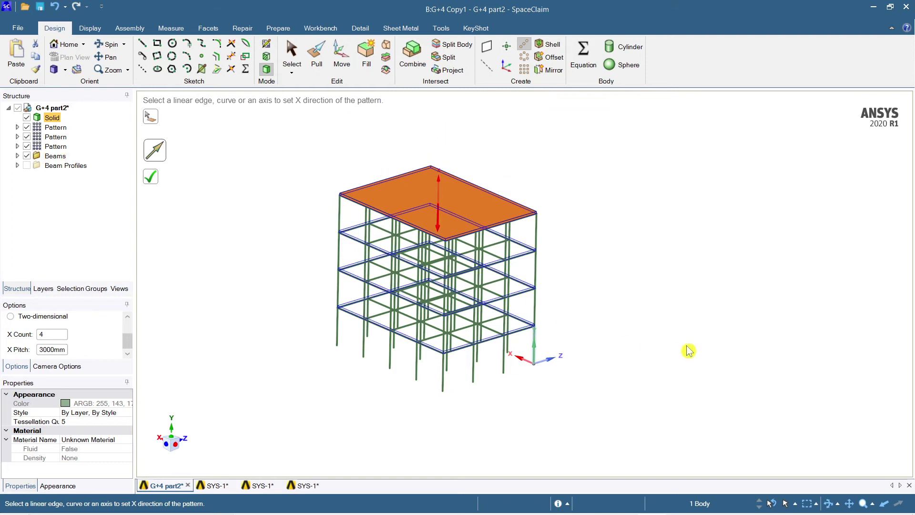
{"action": "left_click", "coordinate": [152, 180]}
{"action": "key", "text": "Escape"}
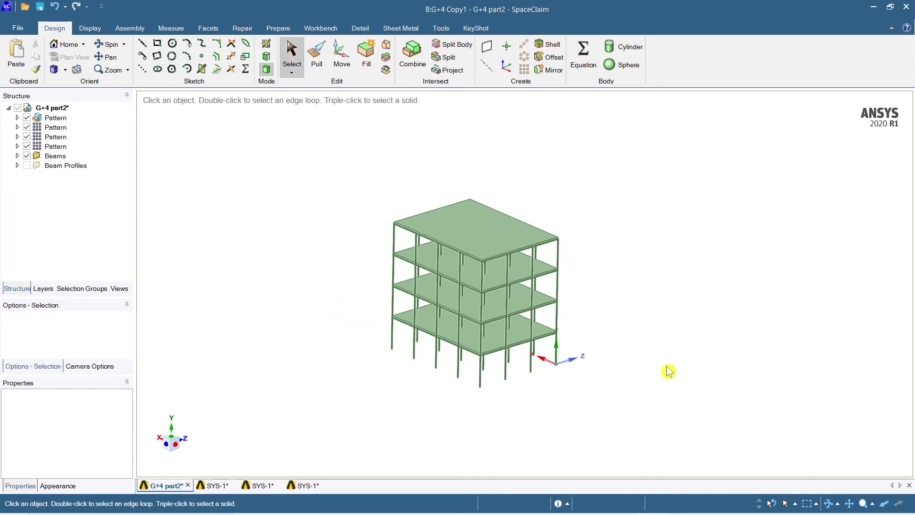
{"action": "scroll", "coordinate": [671, 370], "scroll_direction": "up", "scroll_amount": 3}
- Check the 3000 mm column lengths and the Rectangle beam profile's section values
{"action": "mouse_move", "coordinate": [702, 374]}
{"action": "middle_mouse_down"}
{"action": "mouse_move", "coordinate": [681, 348]}
{"action": "mouse_move", "coordinate": [681, 366]}
{"action": "mouse_move", "coordinate": [722, 396]}
{"action": "mouse_move", "coordinate": [674, 399]}
{"action": "mouse_move", "coordinate": [672, 407]}
{"action": "mouse_move", "coordinate": [700, 388]}
{"action": "middle_mouse_up"}
{"action": "middle_click_drag", "start_coordinate": [728, 364], "coordinate": [687, 370]}
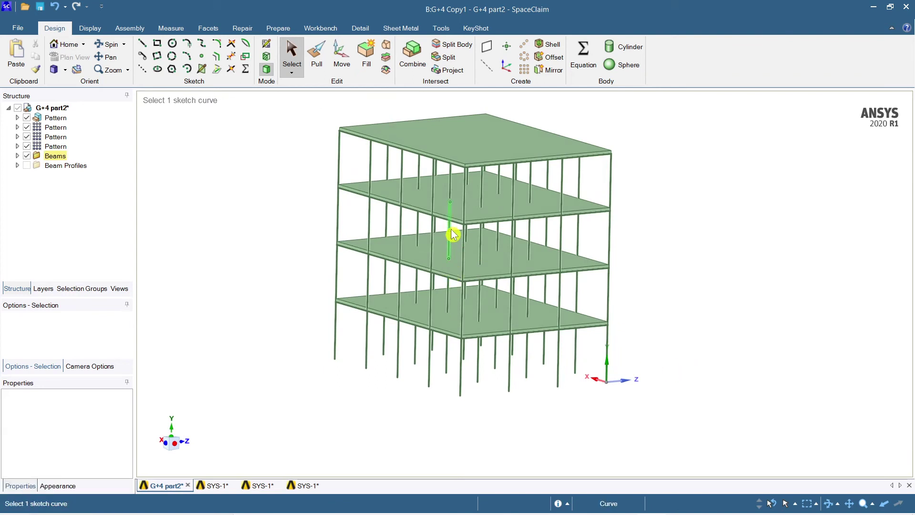
{"action": "scroll", "coordinate": [468, 213], "scroll_direction": "up", "scroll_amount": 3}
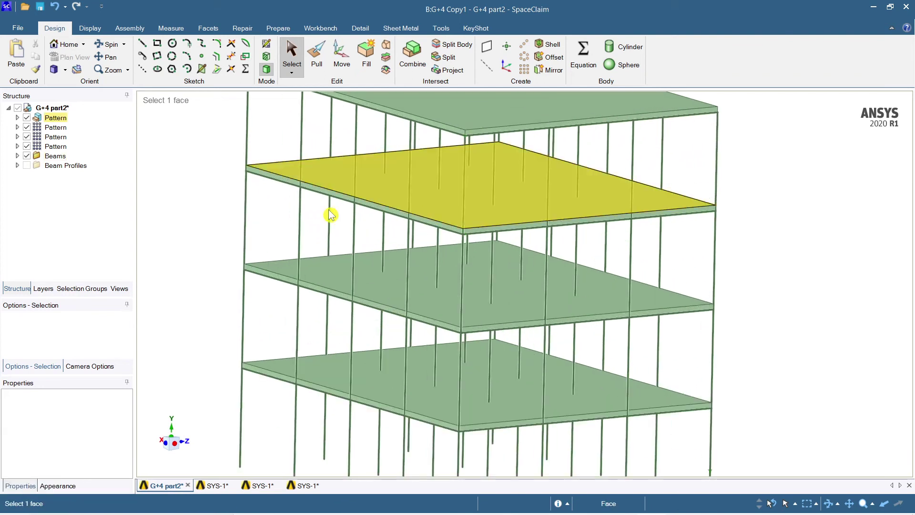
{"action": "left_click", "coordinate": [246, 226]}
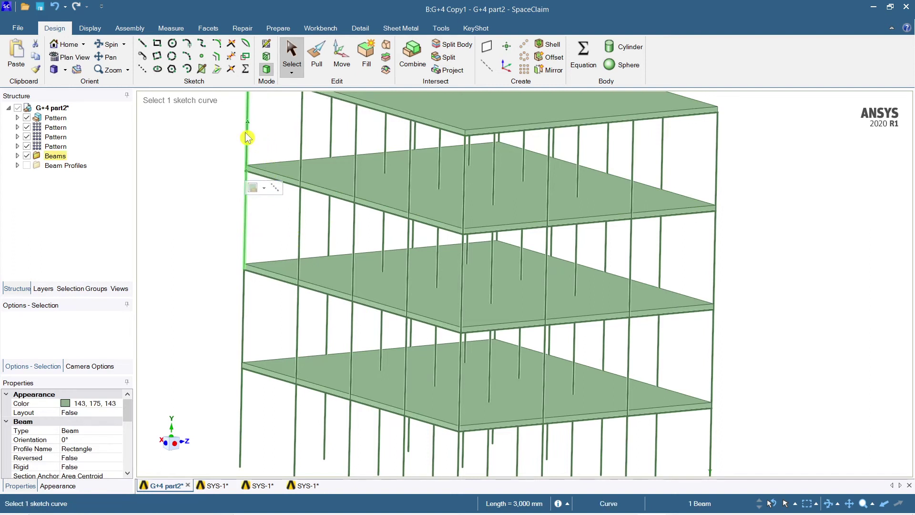
{"action": "left_click", "coordinate": [300, 221]}
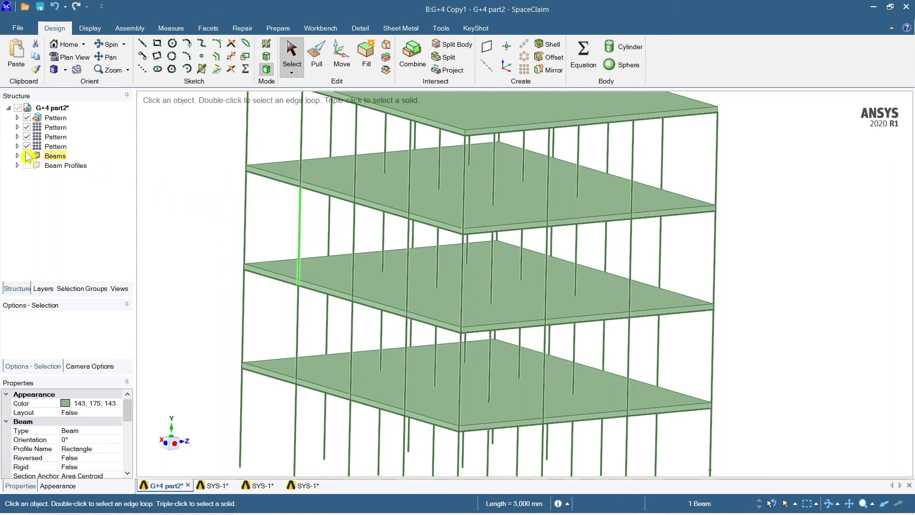
{"action": "left_click", "coordinate": [17, 166]}
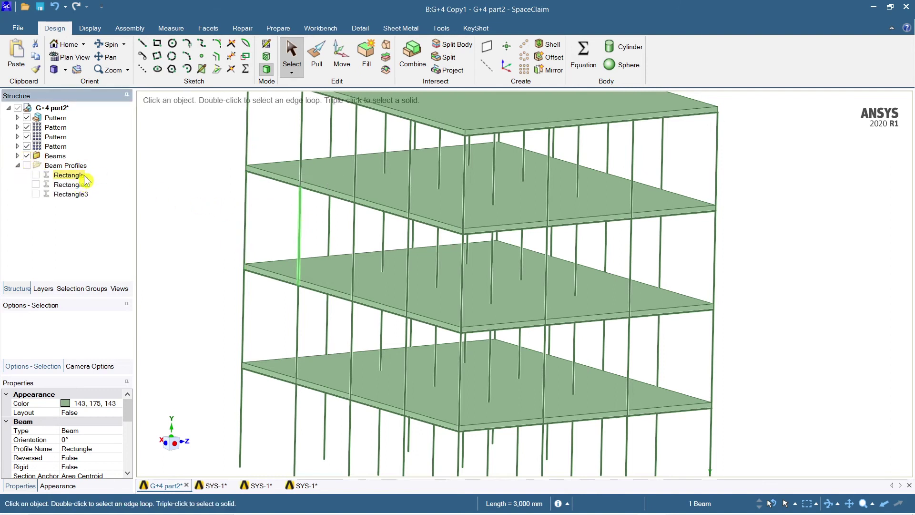
{"action": "left_click", "coordinate": [85, 176]}
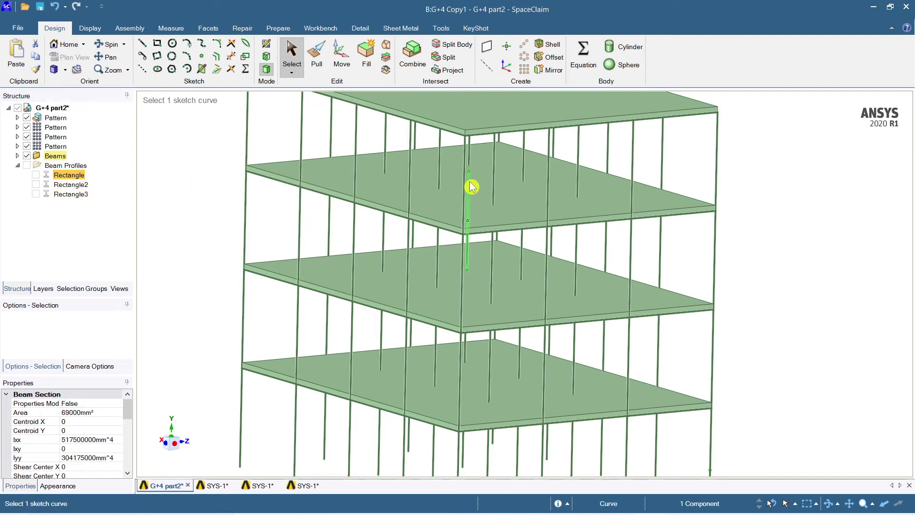
- Inspect a floor slab, then save the building model as G+4 part2
{"action": "scroll", "coordinate": [535, 300], "scroll_direction": "down", "scroll_amount": 3}
{"action": "left_click", "coordinate": [536, 286]}
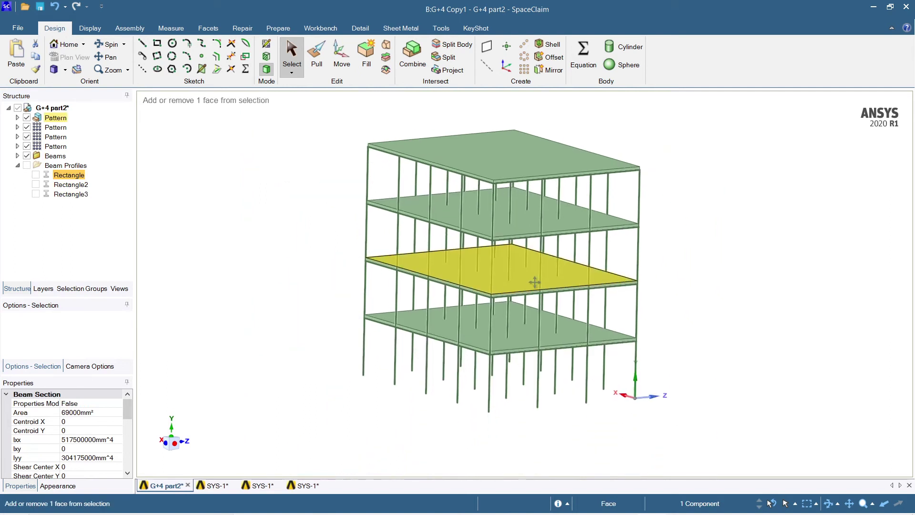
{"action": "scroll", "coordinate": [536, 286], "scroll_direction": "down", "scroll_amount": 2}
{"action": "key", "text": "Escape"}
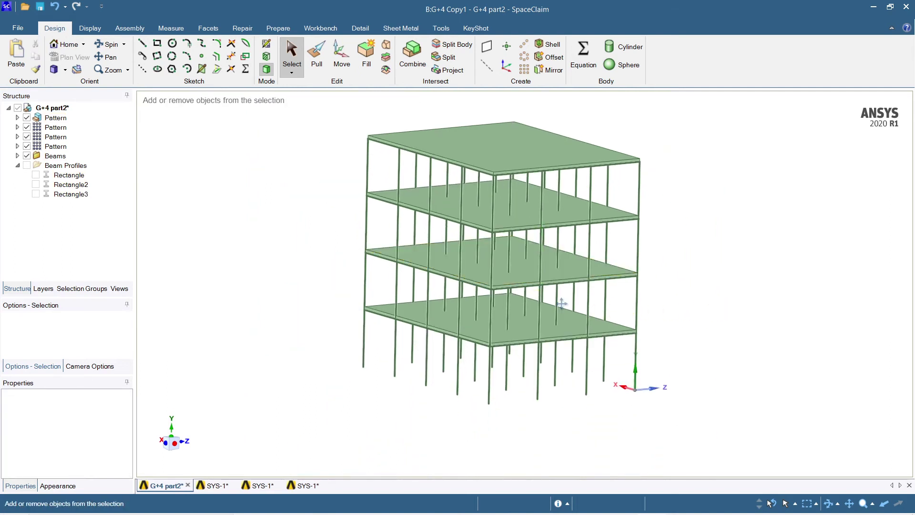
{"action": "middle_click_drag", "start_coordinate": [573, 311], "coordinate": [562, 319], "text": "ctrl"}
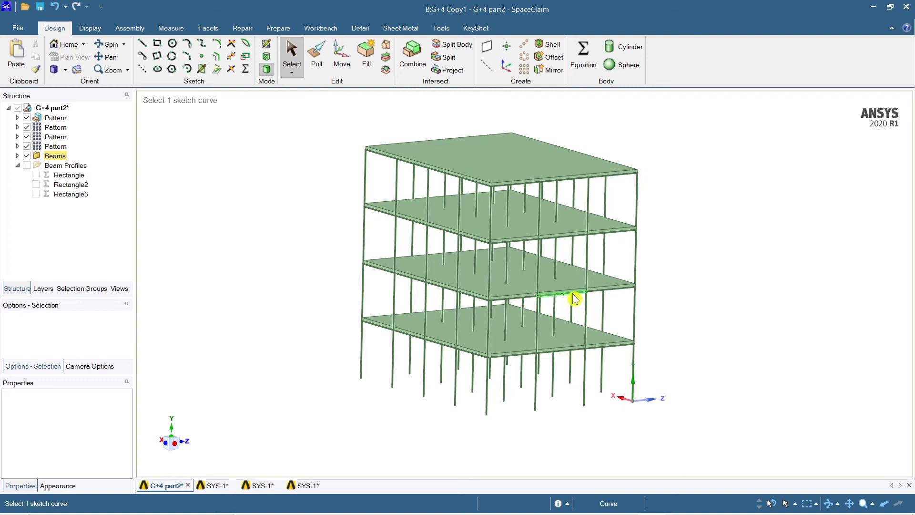
{"action": "mouse_move", "coordinate": [579, 321]}
{"action": "middle_mouse_down", "text": "ctrl"}
{"action": "mouse_move", "coordinate": [582, 310]}
{"action": "mouse_move", "coordinate": [603, 364]}
{"action": "mouse_move", "coordinate": [507, 348]}
{"action": "mouse_move", "coordinate": [499, 341]}
{"action": "mouse_move", "coordinate": [525, 341]}
{"action": "mouse_move", "coordinate": [511, 320]}
{"action": "middle_mouse_up", "text": "ctrl"}
{"action": "left_click", "coordinate": [40, 11]}
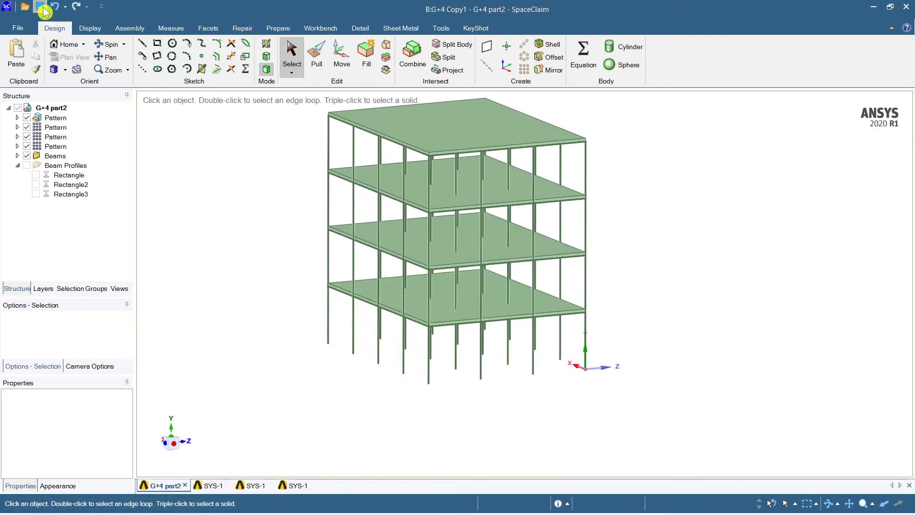
{"action": "middle_click_drag", "start_coordinate": [506, 349], "coordinate": [507, 401], "text": "ctrl"}
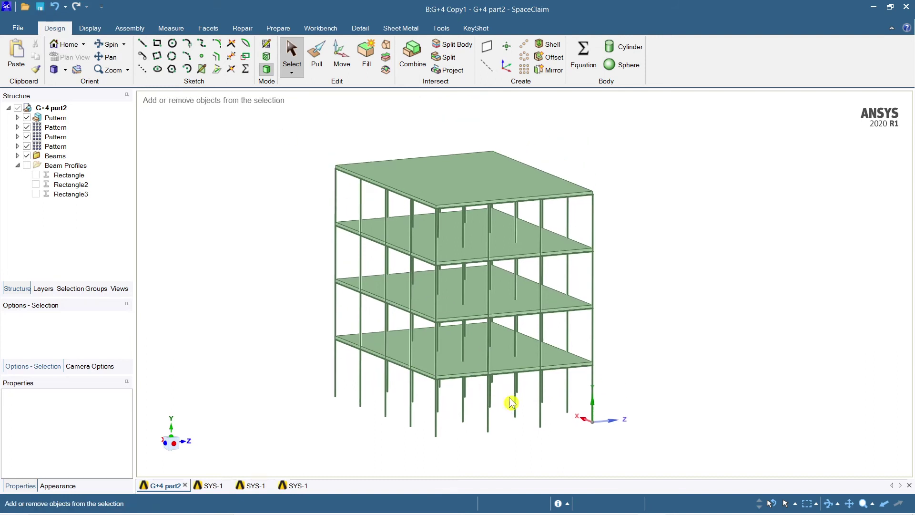
- Open the G+4 Copy1 Model cell (B4) from Workbench in Mechanical
{"action": "left_click", "coordinate": [594, 503]}
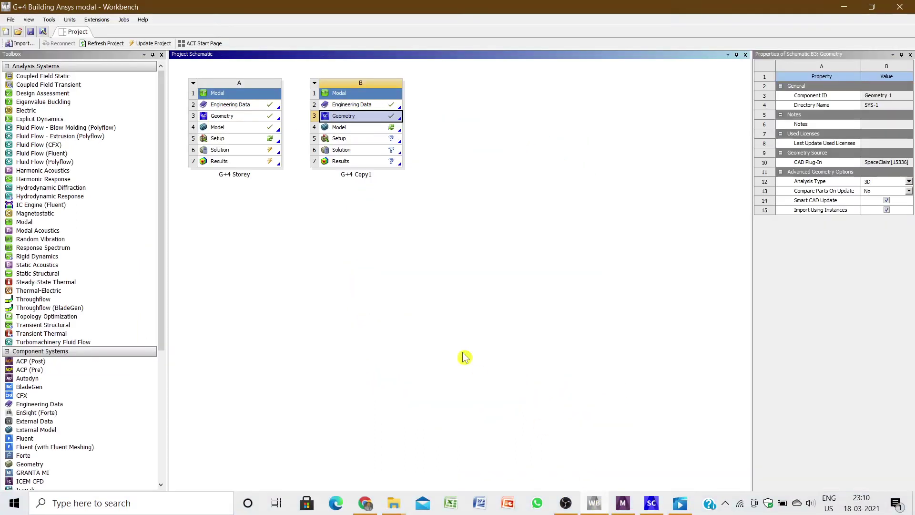
{"action": "double_click", "coordinate": [359, 133]}
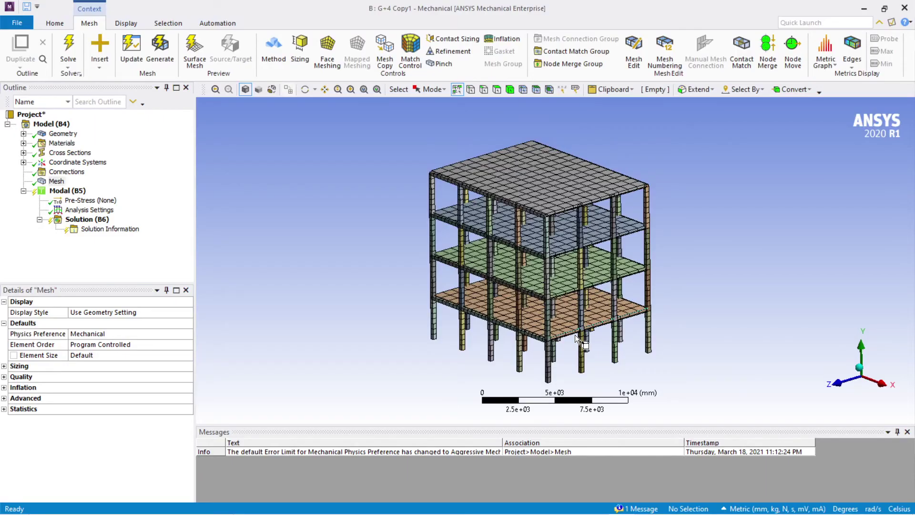
- Zoom and orbit the building mesh to a front-on angle, then return to SpaceClaim
{"action": "scroll", "coordinate": [575, 334], "scroll_direction": "up", "scroll_amount": 5}
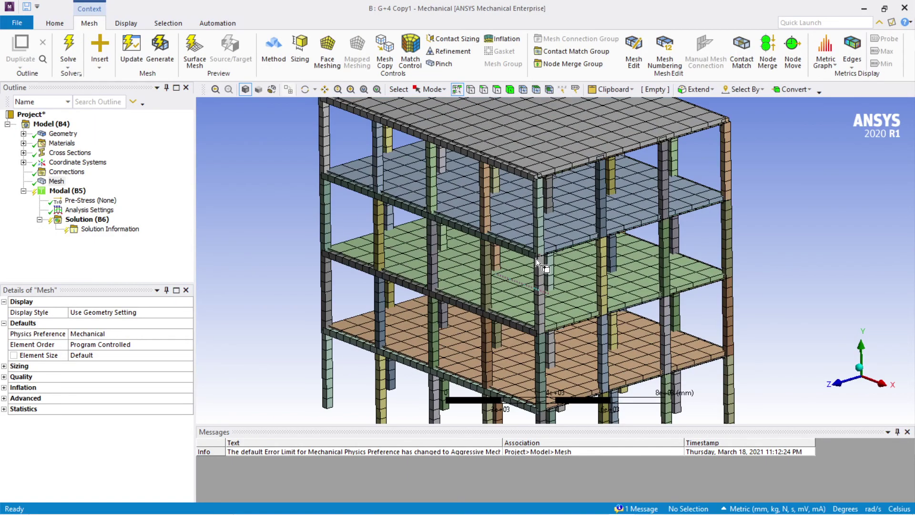
{"action": "scroll", "coordinate": [537, 258], "scroll_direction": "up", "scroll_amount": 2}
{"action": "scroll", "coordinate": [544, 300], "scroll_direction": "down", "scroll_amount": 3}
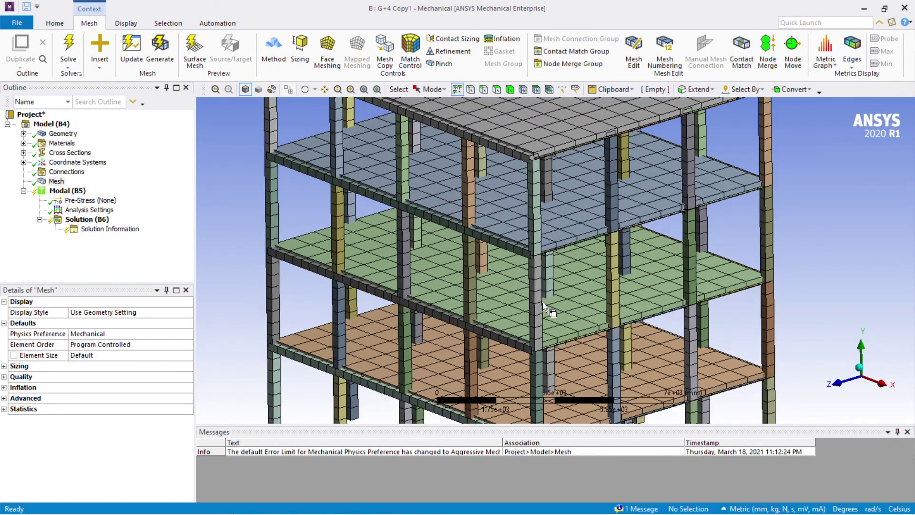
{"action": "middle_click_drag", "start_coordinate": [542, 306], "coordinate": [570, 328]}
{"action": "scroll", "coordinate": [590, 345], "scroll_direction": "up", "scroll_amount": 3}
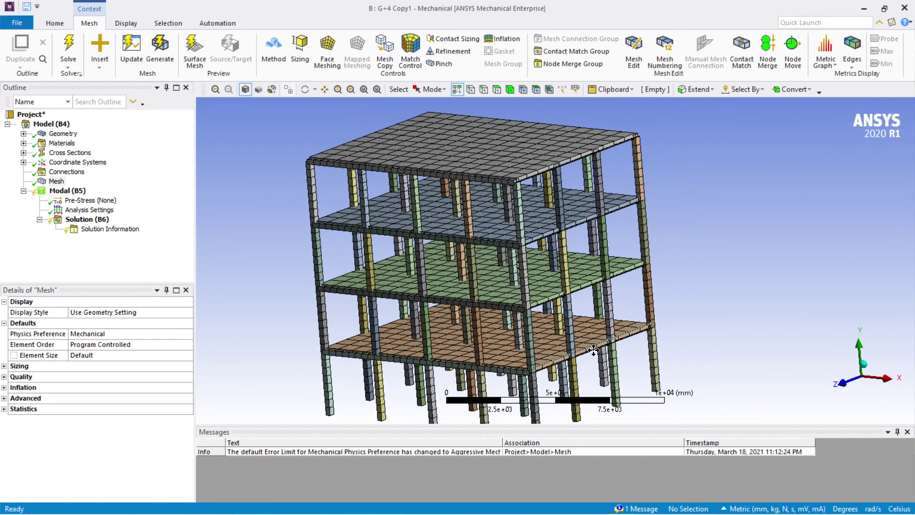
{"action": "scroll", "coordinate": [591, 345], "scroll_direction": "down", "scroll_amount": 5}
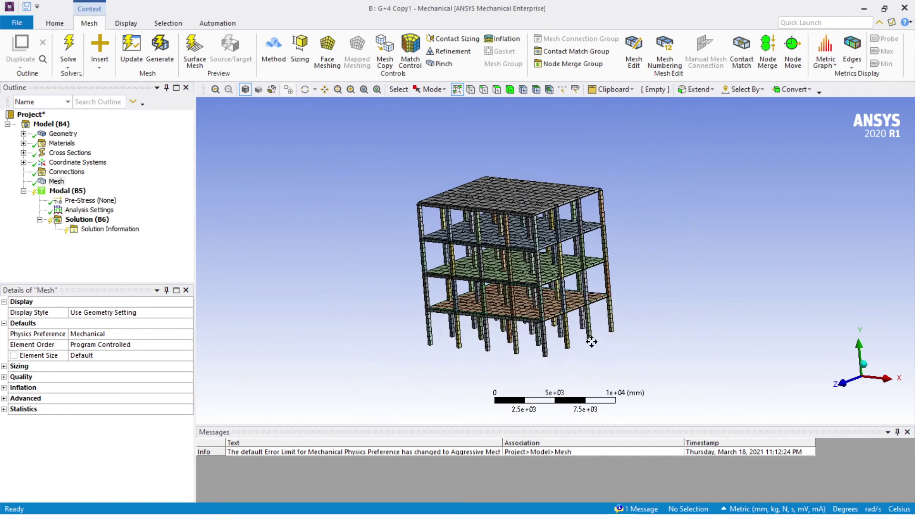
{"action": "left_click", "coordinate": [650, 504]}
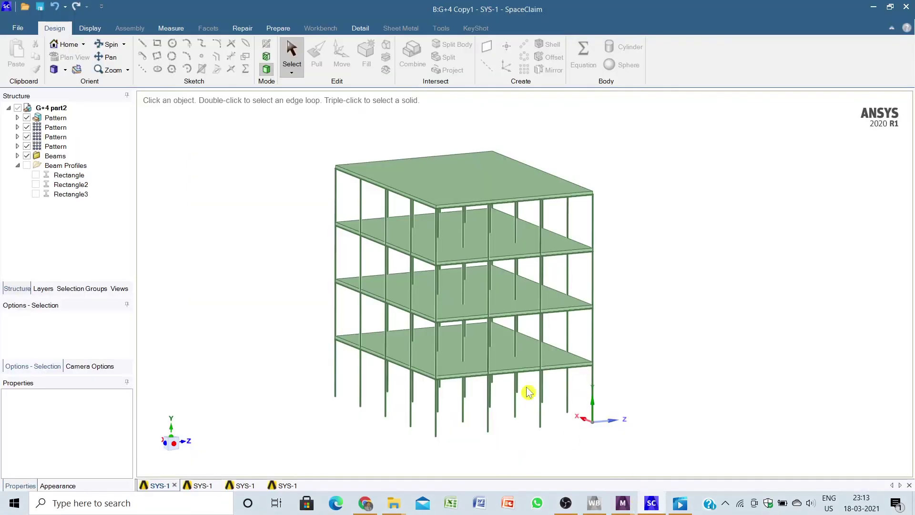
- Shift the building model to the right in the SpaceClaim view
{"action": "middle_click_drag", "start_coordinate": [568, 357], "coordinate": [605, 359], "text": "shift"}
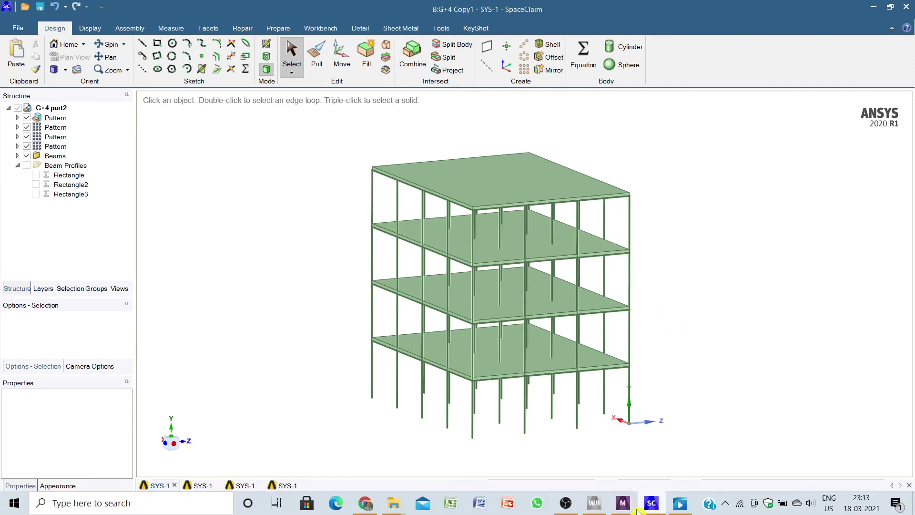
- In G+4 Copy1 Mechanical, view the column–slab mesh from below, then return to SpaceClaim
{"action": "mouse_move", "coordinate": [629, 510]}
{"action": "left_click", "coordinate": [680, 458]}
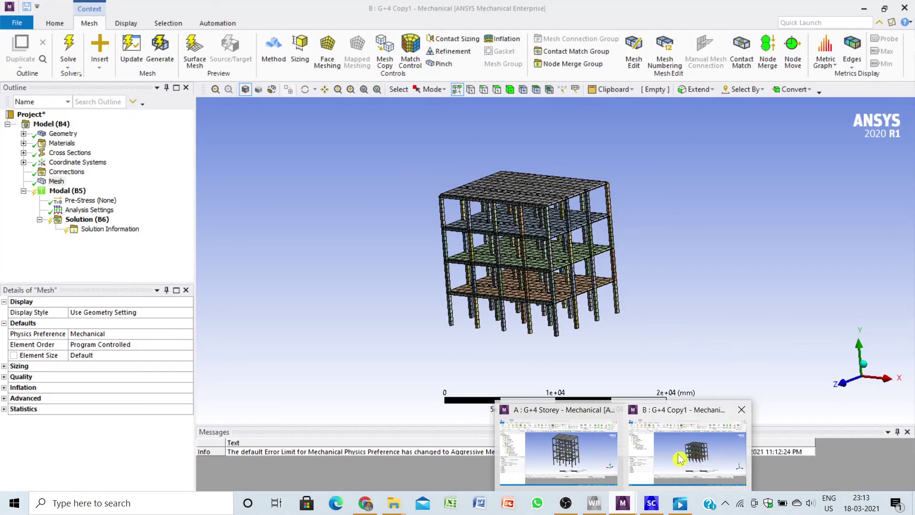
{"action": "scroll", "coordinate": [519, 252], "scroll_direction": "up", "scroll_amount": 15}
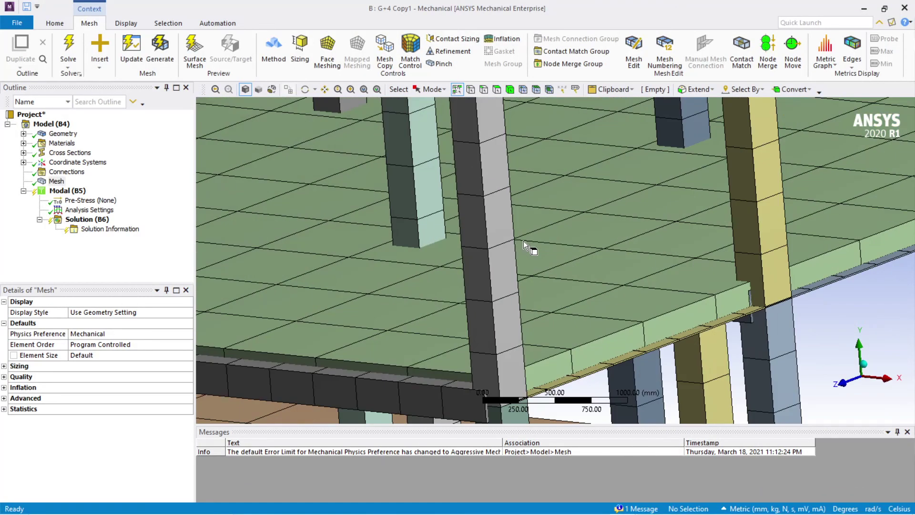
{"action": "middle_click_drag", "start_coordinate": [524, 242], "coordinate": [587, 342]}
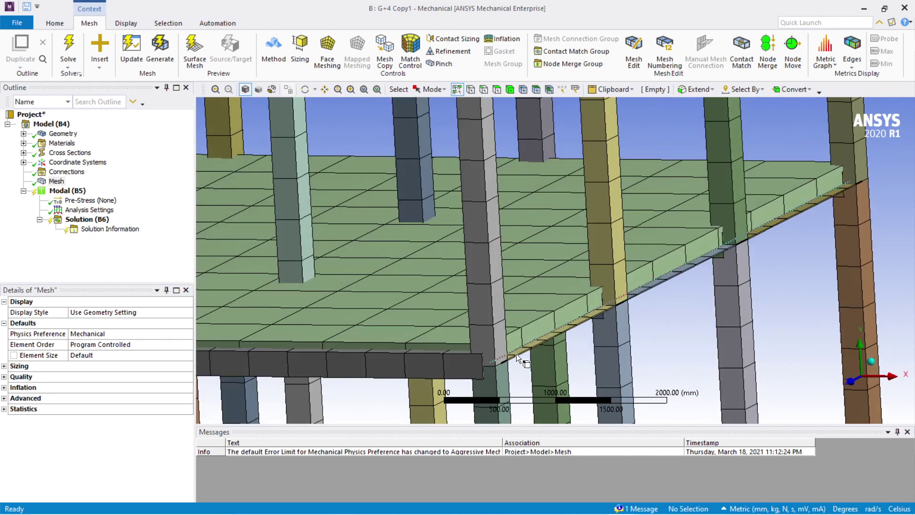
{"action": "middle_click_drag", "start_coordinate": [562, 368], "coordinate": [594, 324]}
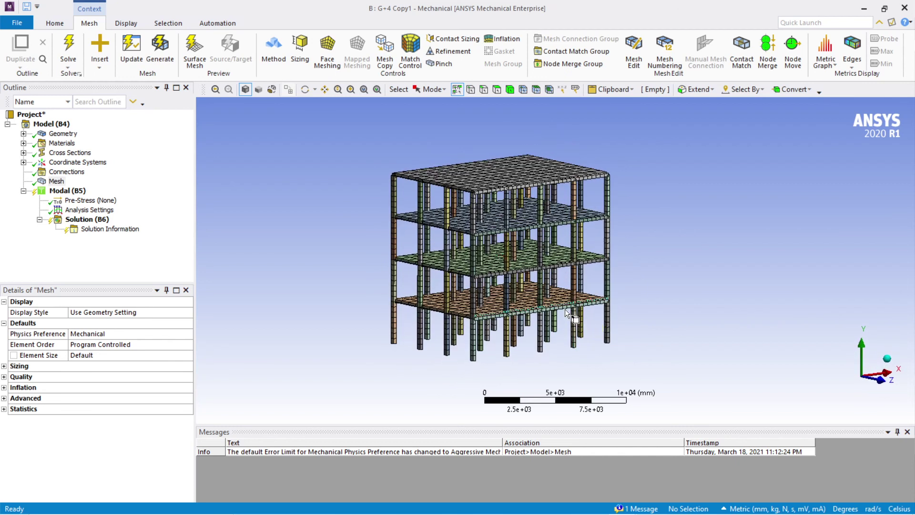
{"action": "middle_click_drag", "start_coordinate": [613, 343], "coordinate": [630, 335], "text": "ctrl"}
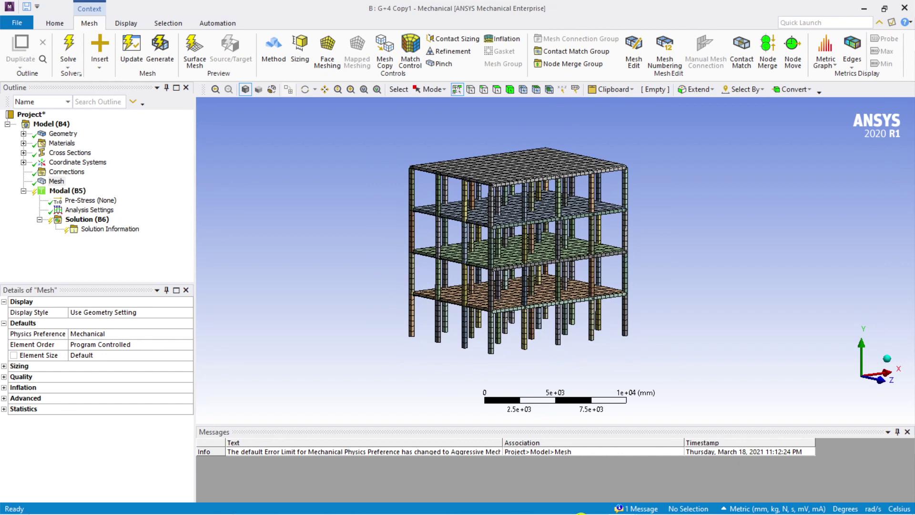
{"action": "mouse_move", "coordinate": [581, 513]}
{"action": "left_click", "coordinate": [652, 510]}
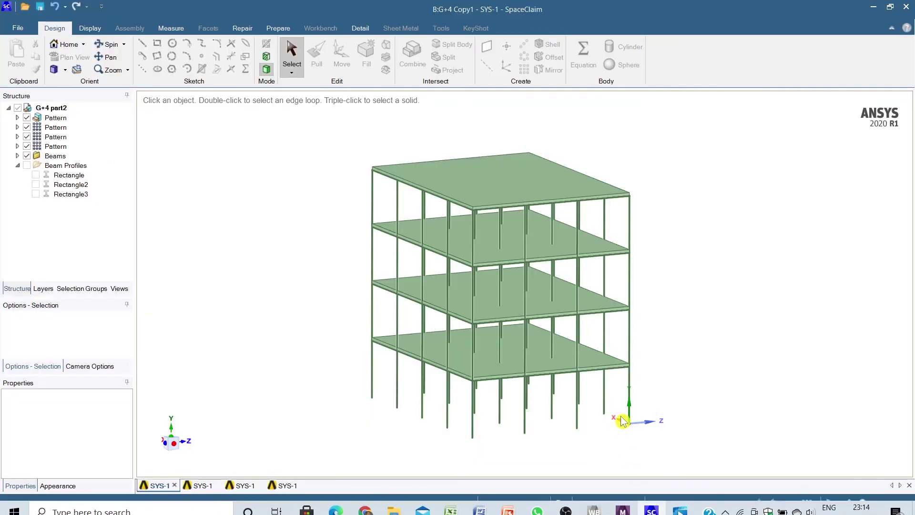
{"action": "middle_click_drag", "start_coordinate": [622, 421], "coordinate": [623, 393], "text": "shift"}
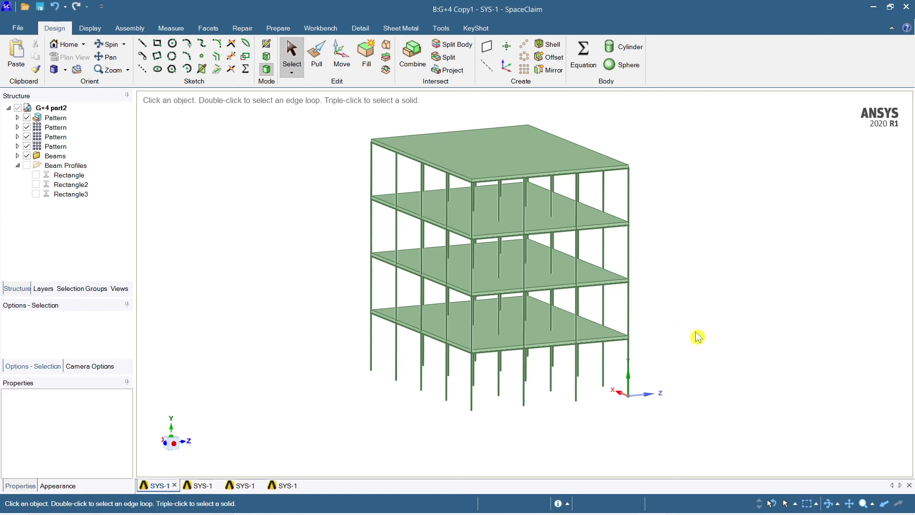
{"action": "middle_click_drag", "start_coordinate": [697, 335], "coordinate": [679, 328], "text": "ctrl"}
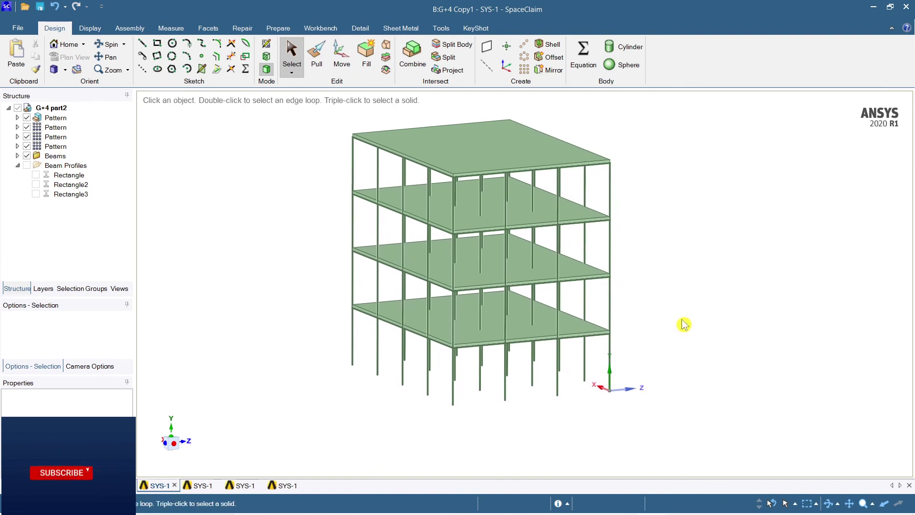